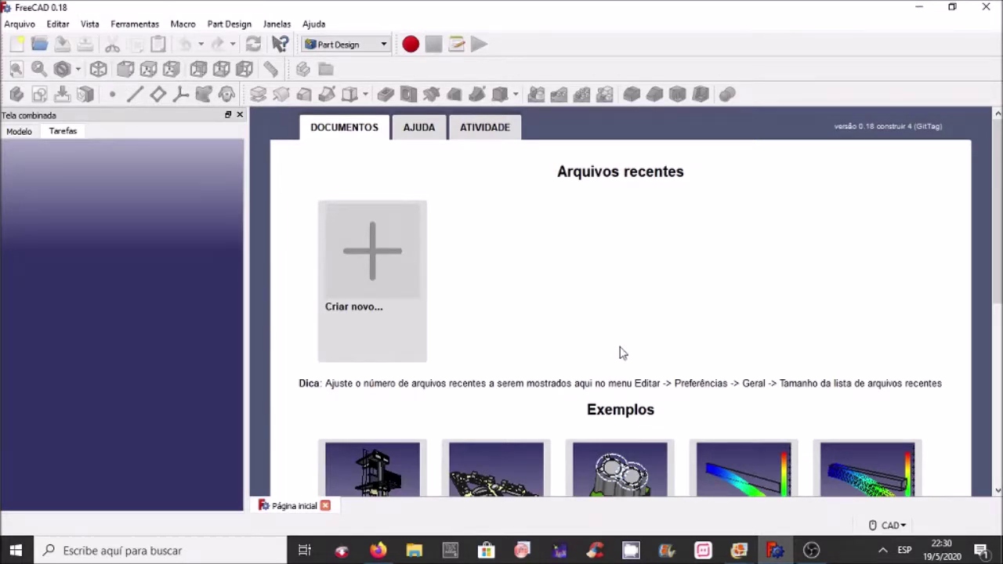
Bring up the 'figura 1 aula DT' reference drawing from the Photo Gallery taskbar thumbnails.
{"action": "left_click", "coordinate": [739, 551]}
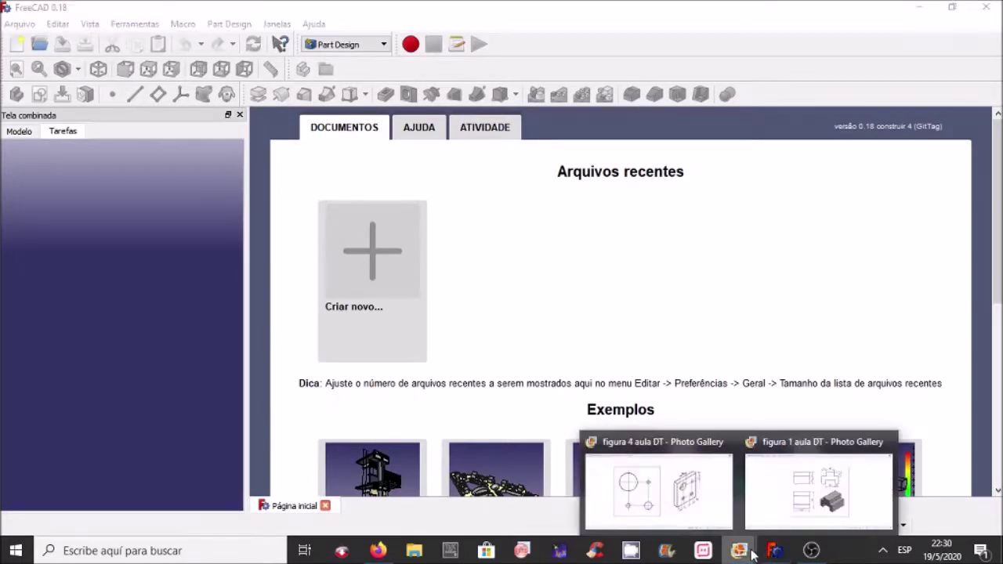
{"action": "left_click", "coordinate": [758, 494]}
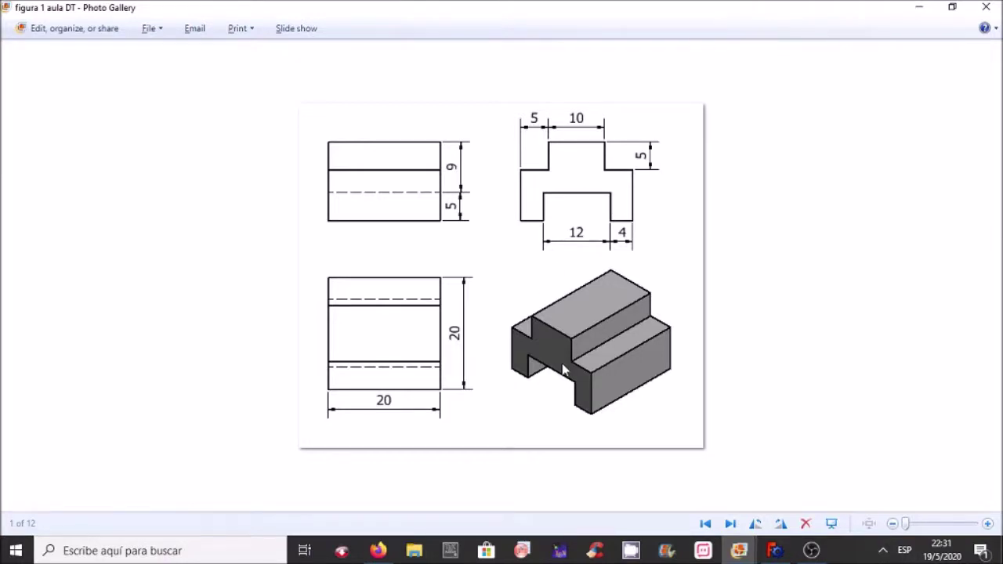
Switch from the reference drawing back to the FreeCAD window.
{"action": "left_click", "coordinate": [774, 551]}
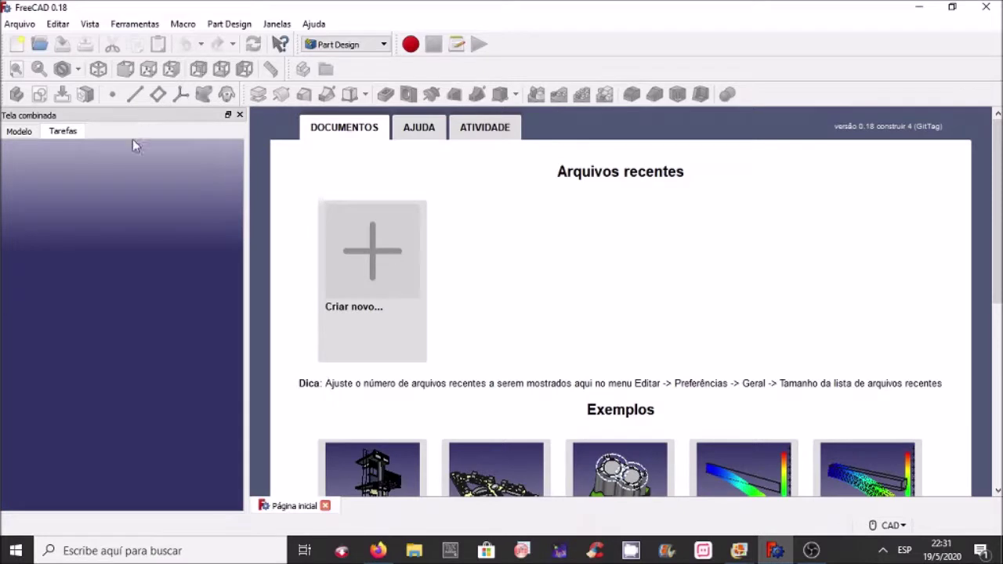
Create a new empty document with Part Design kept as the workbench.
{"action": "left_click", "coordinate": [19, 25]}
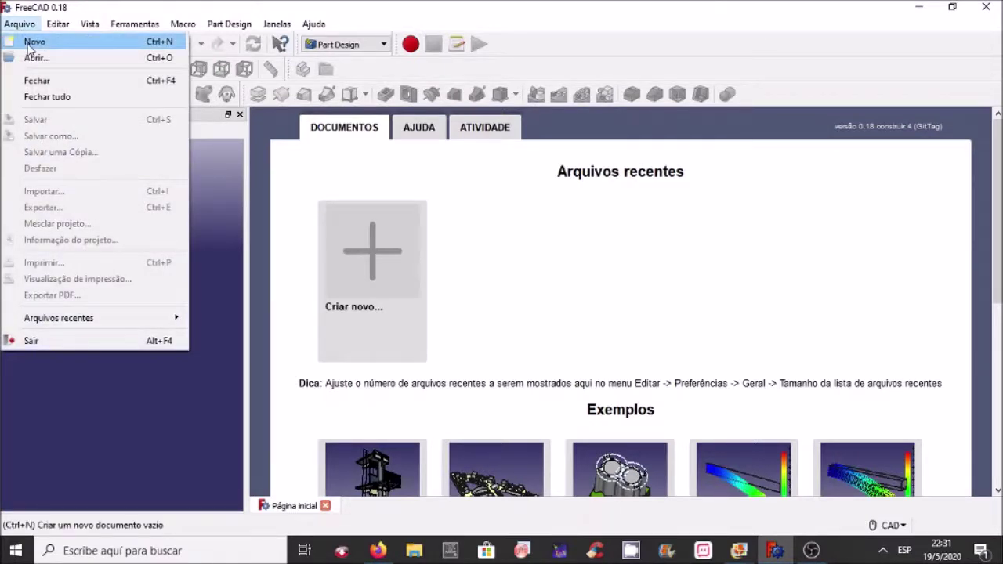
{"action": "left_click", "coordinate": [32, 44]}
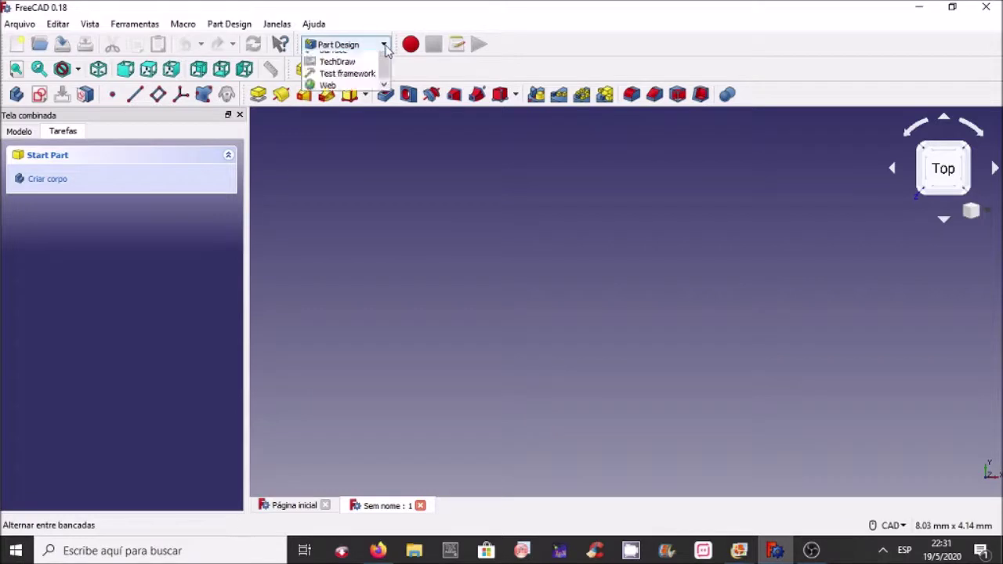
{"action": "left_click", "coordinate": [384, 46]}
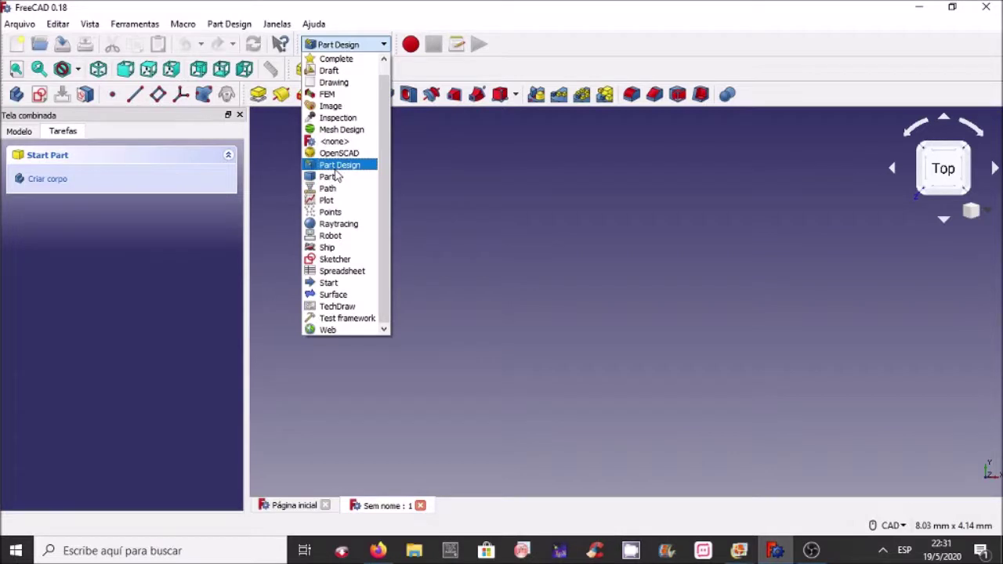
{"action": "left_click", "coordinate": [336, 166]}
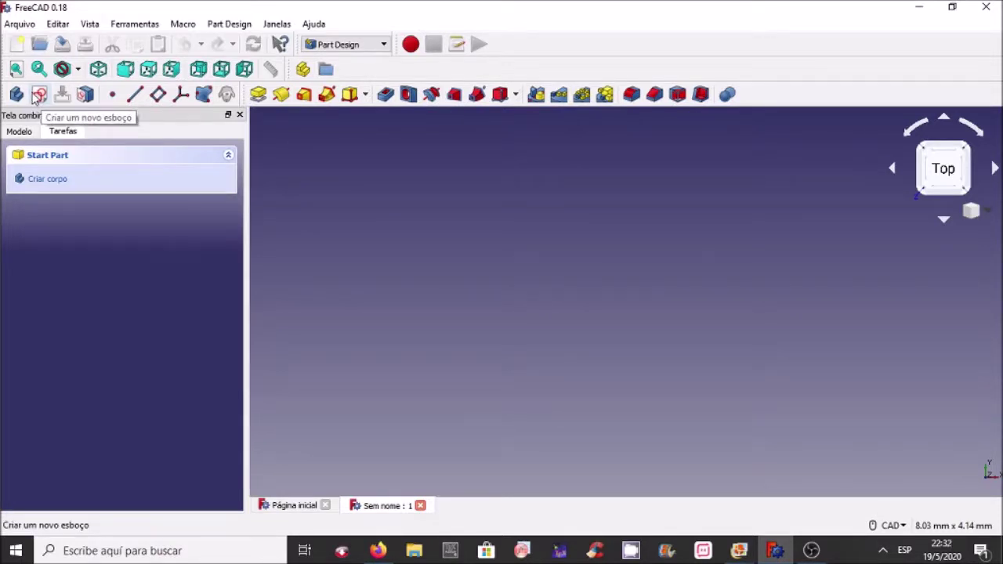
Start a new sketch, then bring the reference drawing to the front.
{"action": "left_click", "coordinate": [39, 94]}
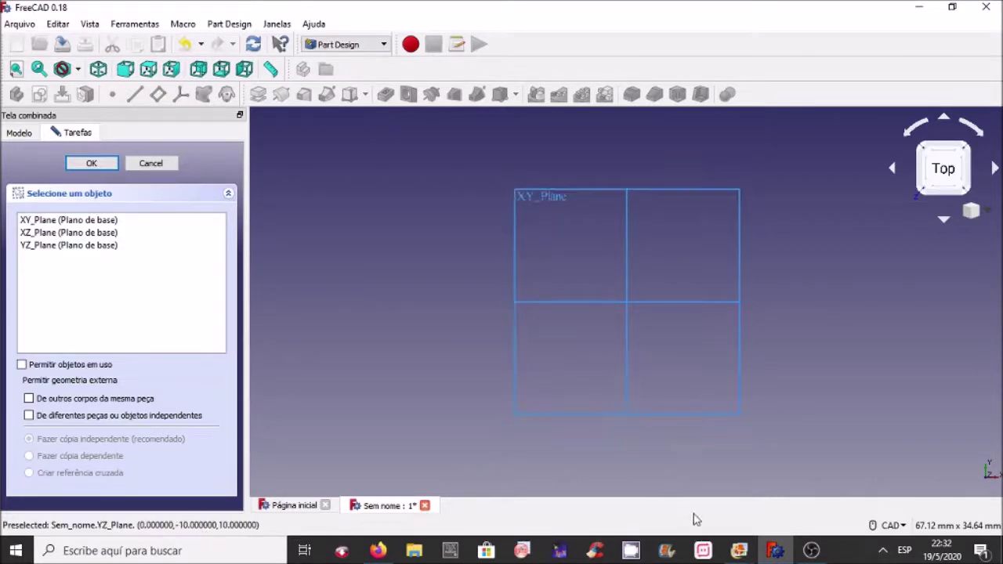
{"action": "left_click", "coordinate": [738, 549]}
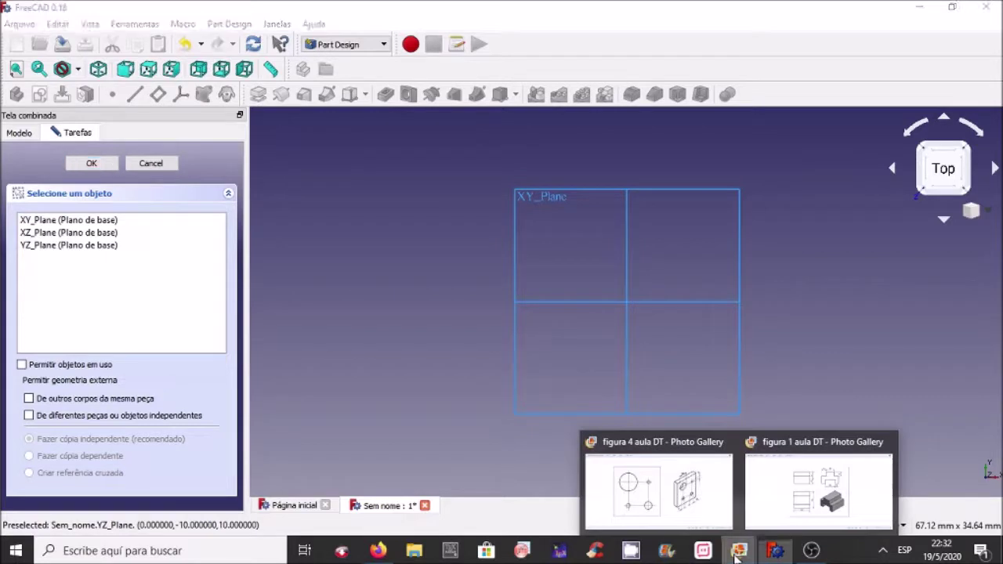
{"action": "left_click", "coordinate": [767, 533]}
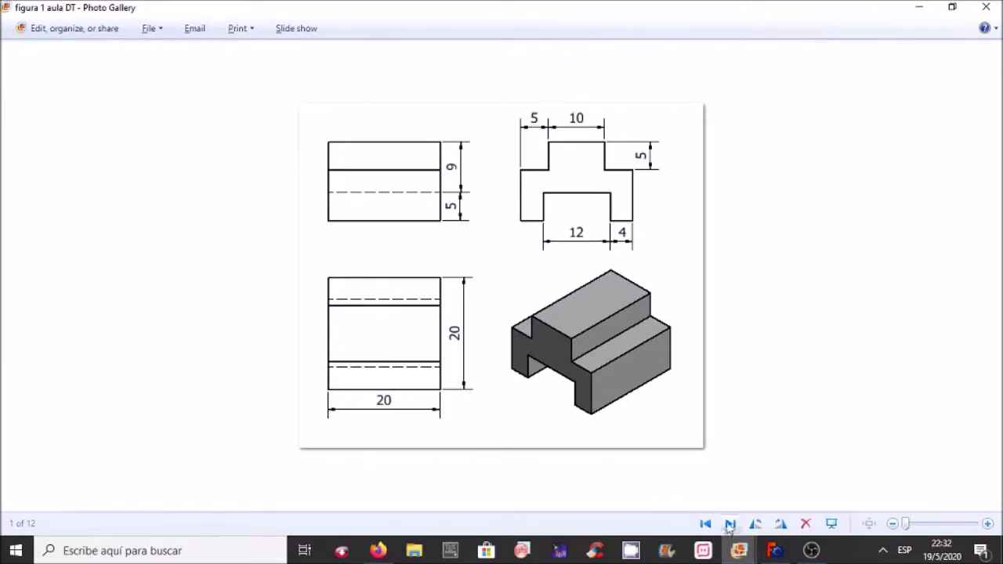
{"action": "left_click", "coordinate": [775, 552]}
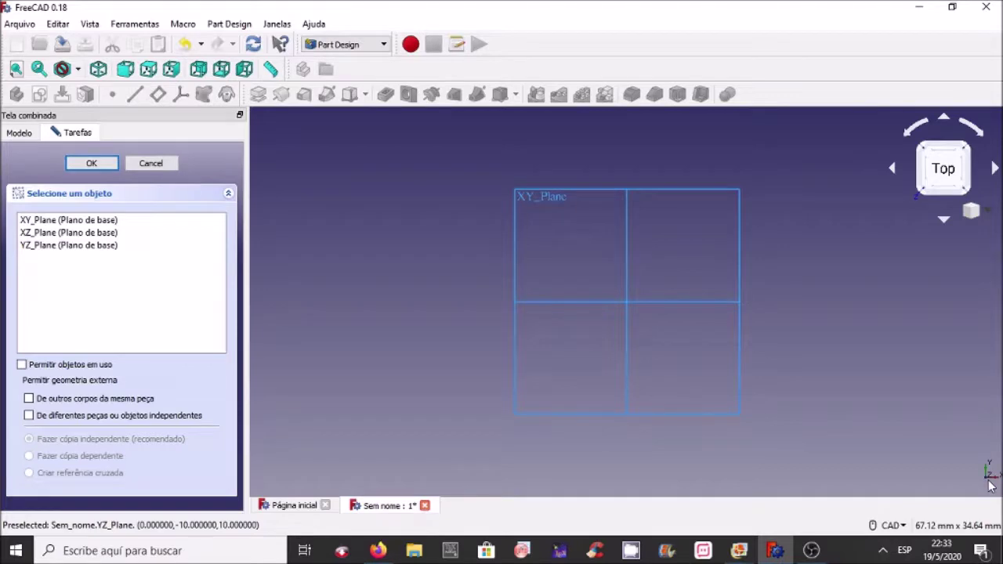
{"action": "mouse_move", "coordinate": [812, 551]}
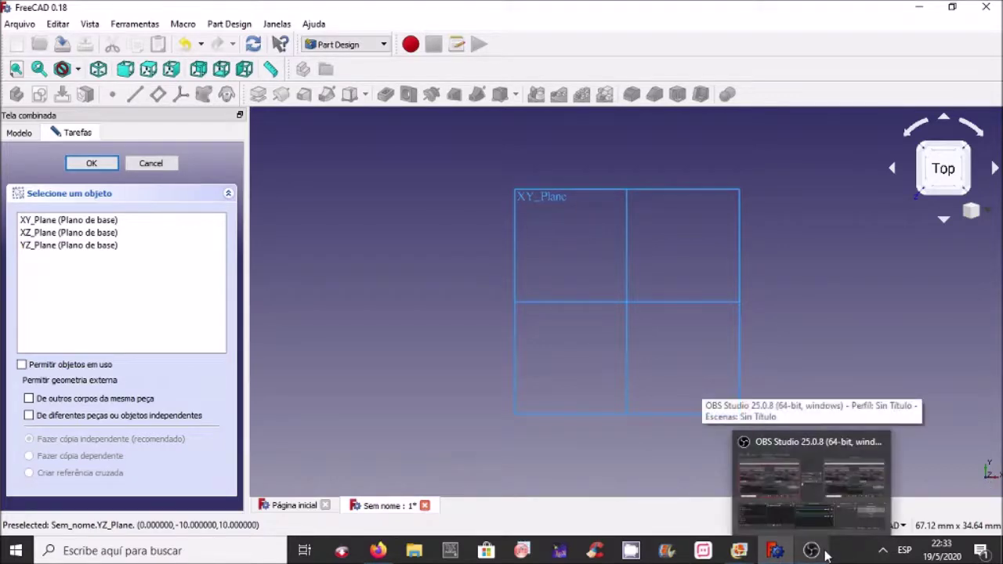
{"action": "left_click", "coordinate": [740, 551]}
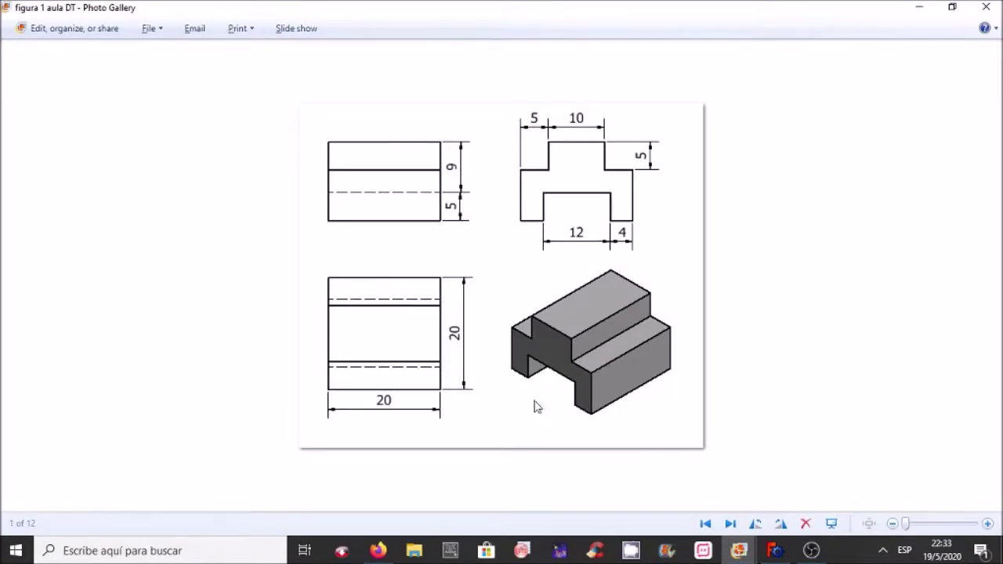
{"action": "mouse_move", "coordinate": [775, 551]}
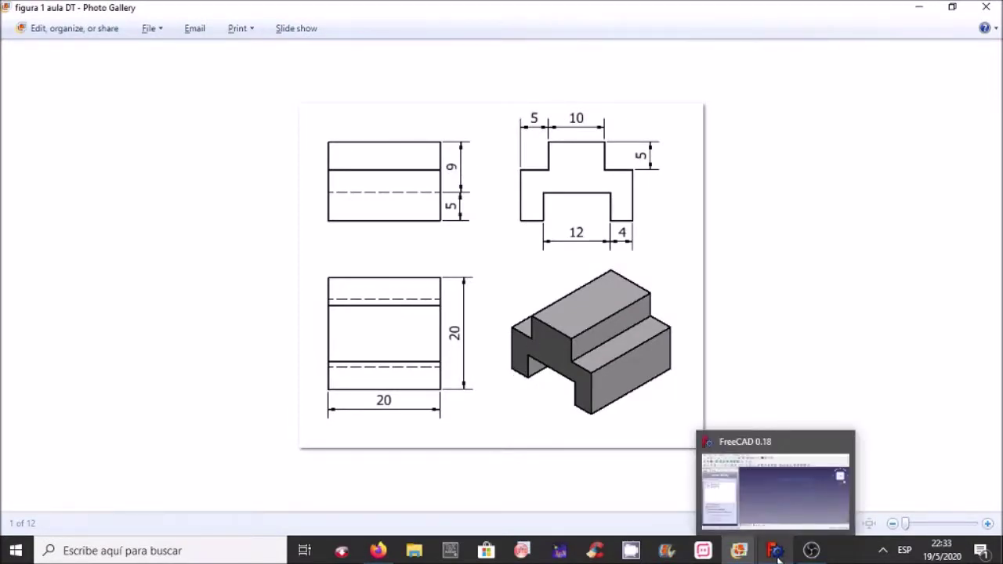
{"action": "left_click", "coordinate": [776, 553]}
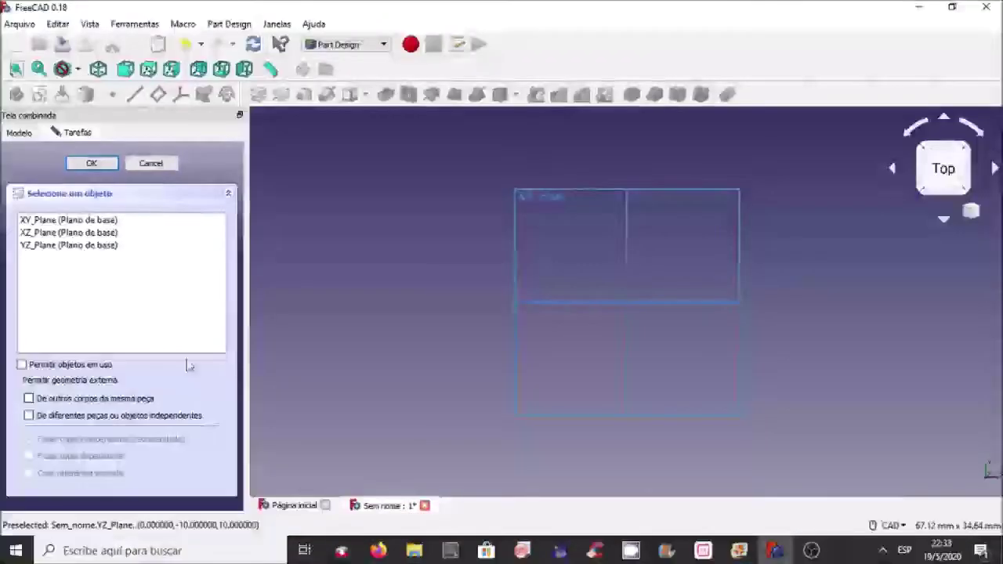
Pick XZ_Plane for the sketch, set the 3D view to isometric, and recall the reference drawing.
{"action": "left_click", "coordinate": [35, 233]}
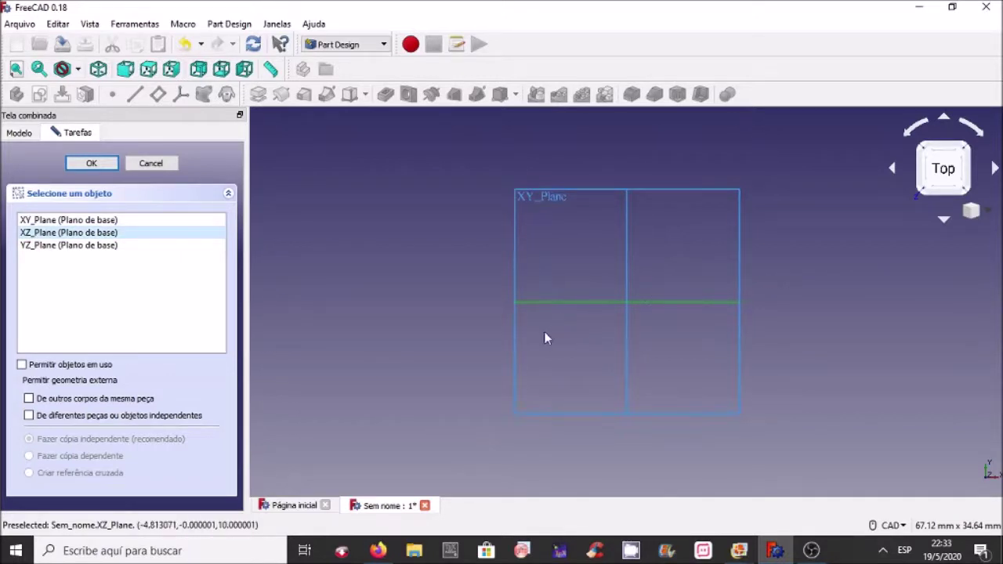
{"action": "left_click", "coordinate": [985, 223]}
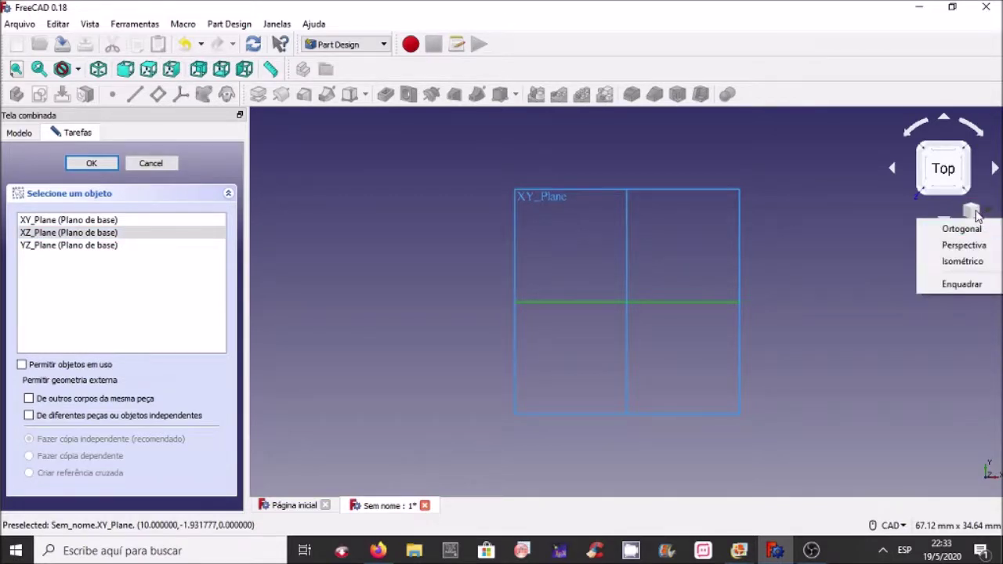
{"action": "left_click", "coordinate": [944, 262]}
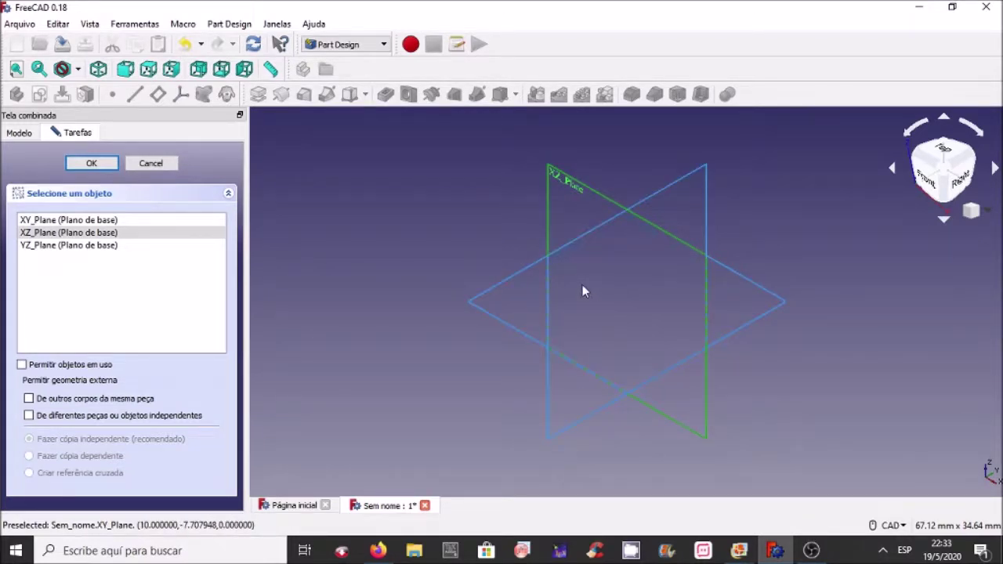
{"action": "left_click", "coordinate": [738, 551]}
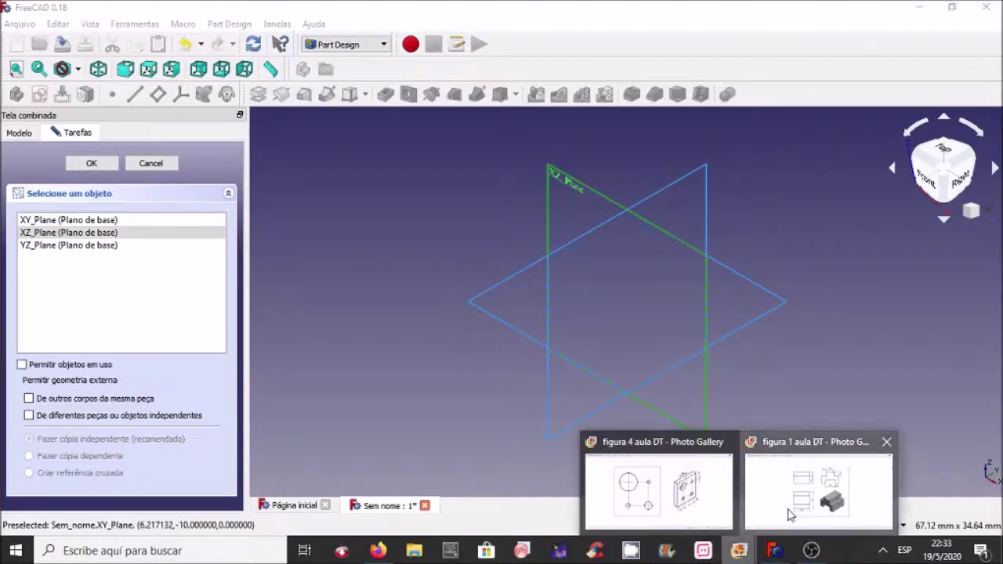
{"action": "left_click", "coordinate": [790, 514]}
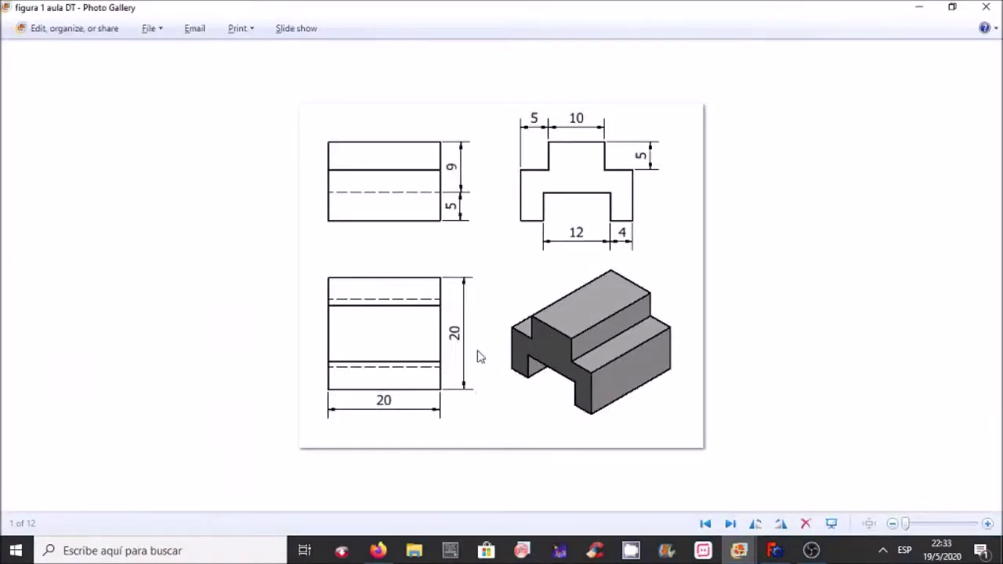
{"action": "left_click", "coordinate": [740, 553]}
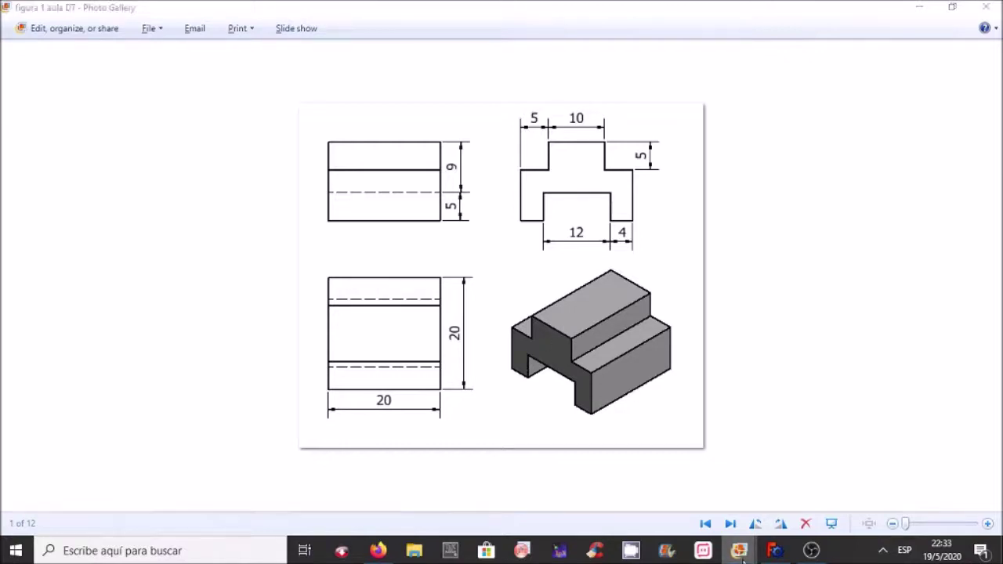
{"action": "left_click", "coordinate": [775, 551]}
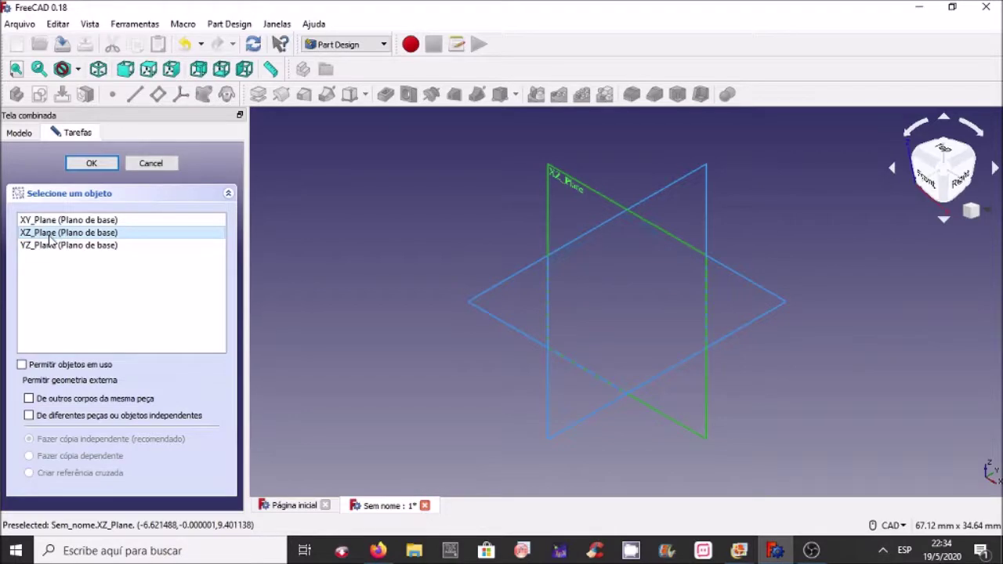
Confirm XZ_Plane to open the empty sketch, then zoom and recentre the view on the origin.
{"action": "left_click", "coordinate": [86, 164]}
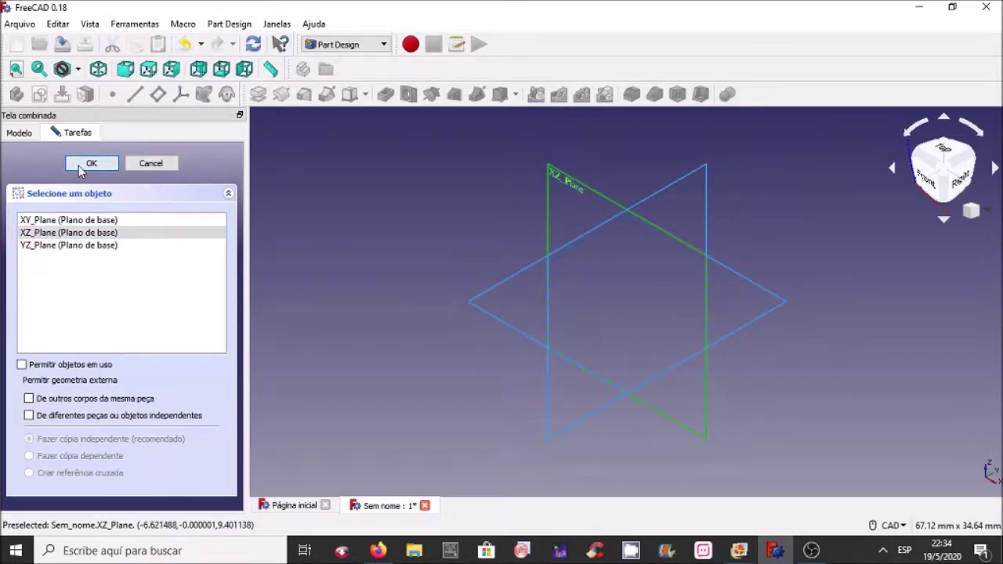
{"action": "scroll", "coordinate": [636, 215], "scroll_direction": "down", "scroll_amount": 3}
{"action": "scroll", "coordinate": [637, 215], "scroll_direction": "down", "scroll_amount": 2}
{"action": "scroll", "coordinate": [638, 233], "scroll_direction": "down", "scroll_amount": 3}
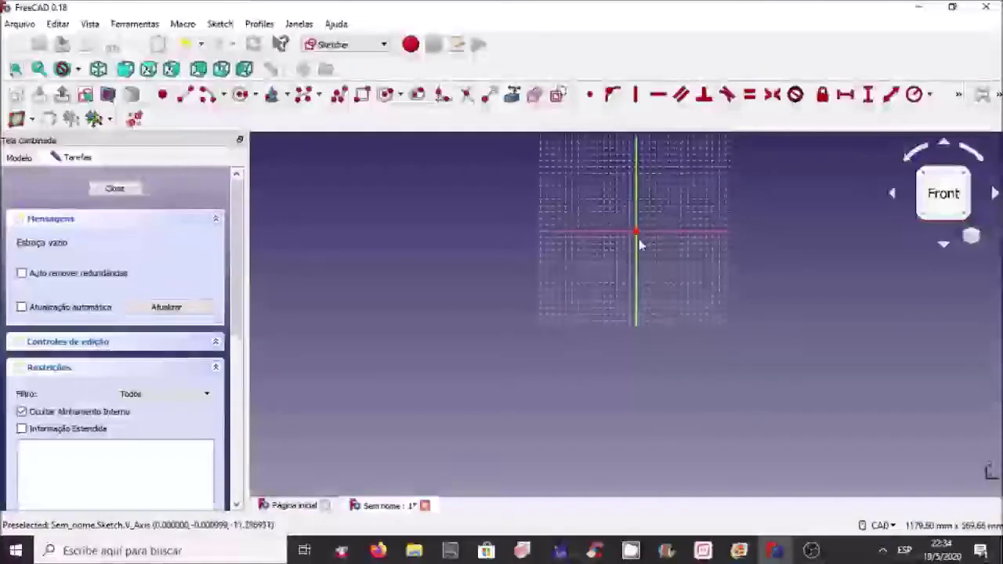
{"action": "scroll", "coordinate": [641, 243], "scroll_direction": "down", "scroll_amount": 2}
{"action": "scroll", "coordinate": [643, 249], "scroll_direction": "up", "scroll_amount": 3}
{"action": "middle_click_drag", "start_coordinate": [546, 215], "coordinate": [544, 338]}
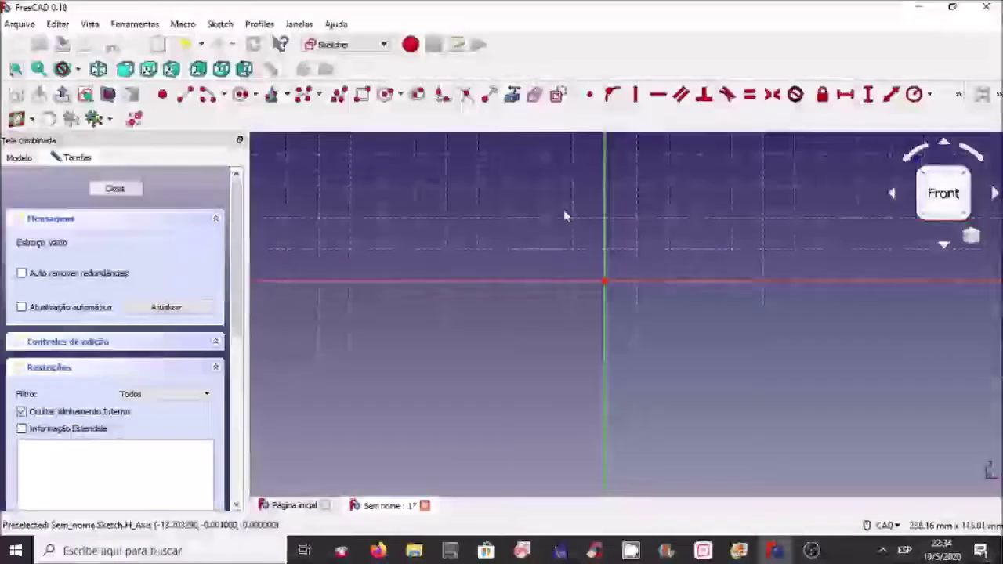
{"action": "scroll", "coordinate": [563, 213], "scroll_direction": "down", "scroll_amount": 2}
{"action": "scroll", "coordinate": [563, 213], "scroll_direction": "down", "scroll_amount": 2}
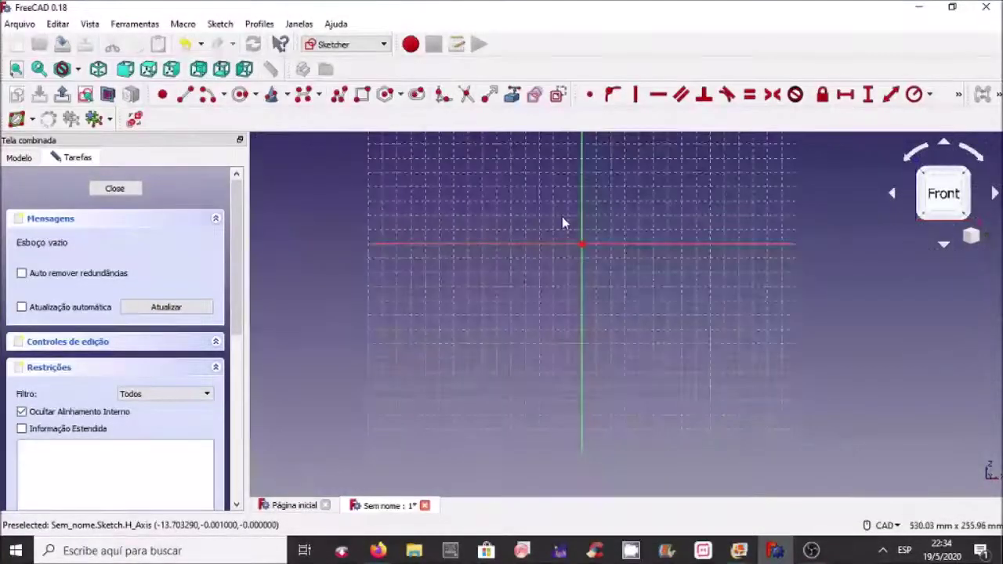
{"action": "scroll", "coordinate": [562, 217], "scroll_direction": "up", "scroll_amount": 2}
{"action": "scroll", "coordinate": [562, 218], "scroll_direction": "up", "scroll_amount": 1}
{"action": "scroll", "coordinate": [562, 218], "scroll_direction": "down", "scroll_amount": 1}
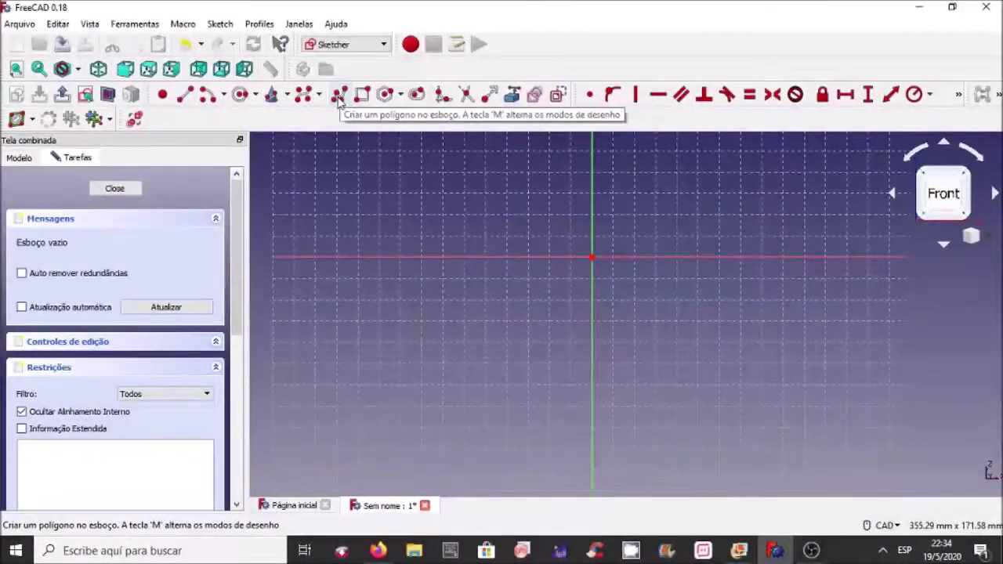
Draw a closed four-sided polyline outline around the sketch origin.
{"action": "left_click", "coordinate": [338, 96]}
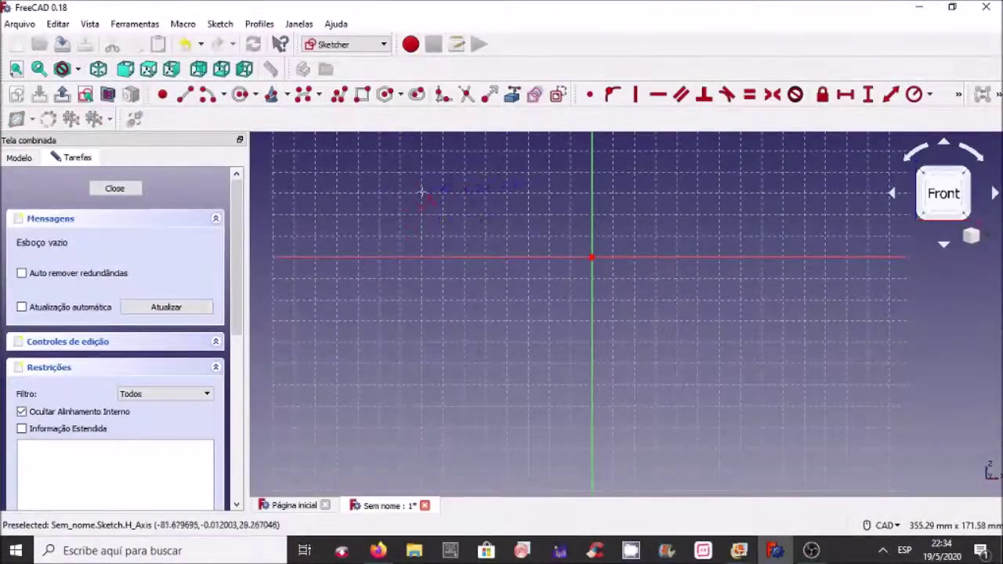
{"action": "left_click", "coordinate": [497, 207]}
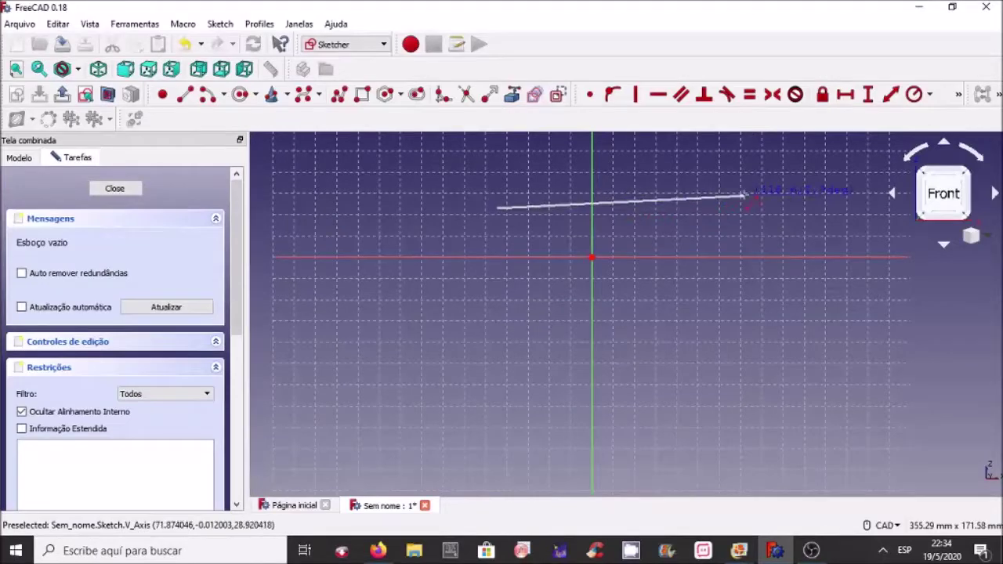
{"action": "left_click", "coordinate": [745, 196]}
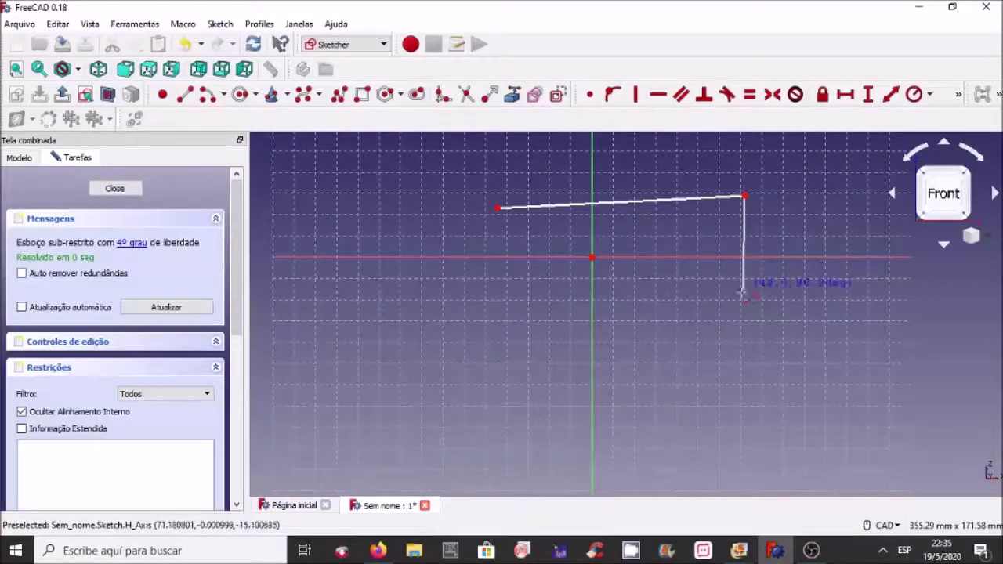
{"action": "left_click", "coordinate": [758, 355]}
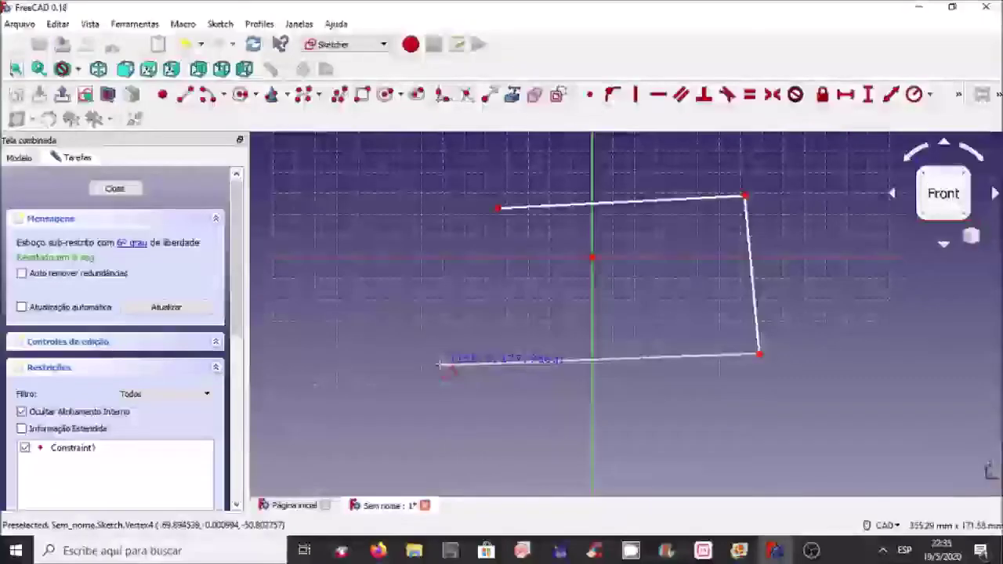
{"action": "left_click", "coordinate": [440, 365]}
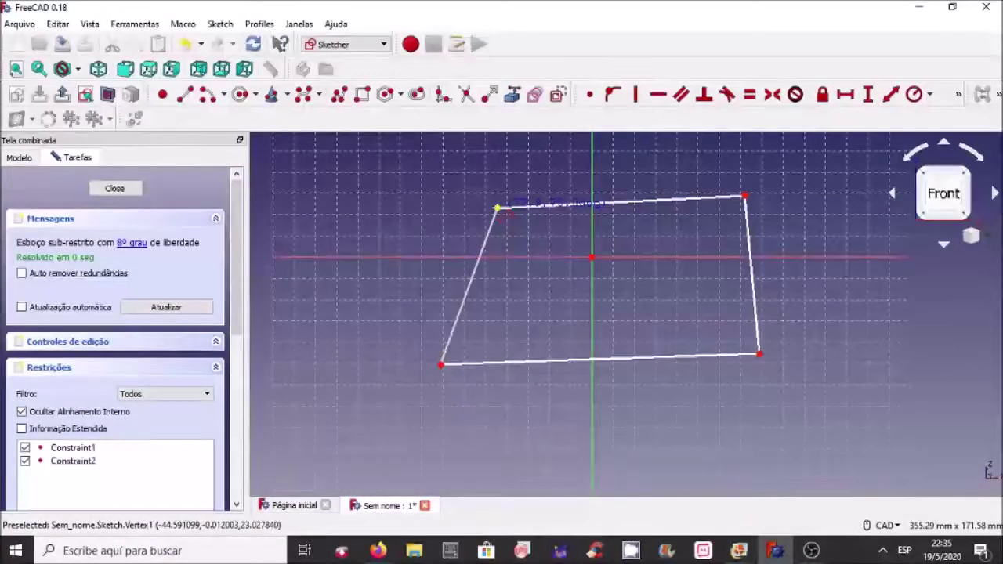
{"action": "left_click", "coordinate": [497, 208]}
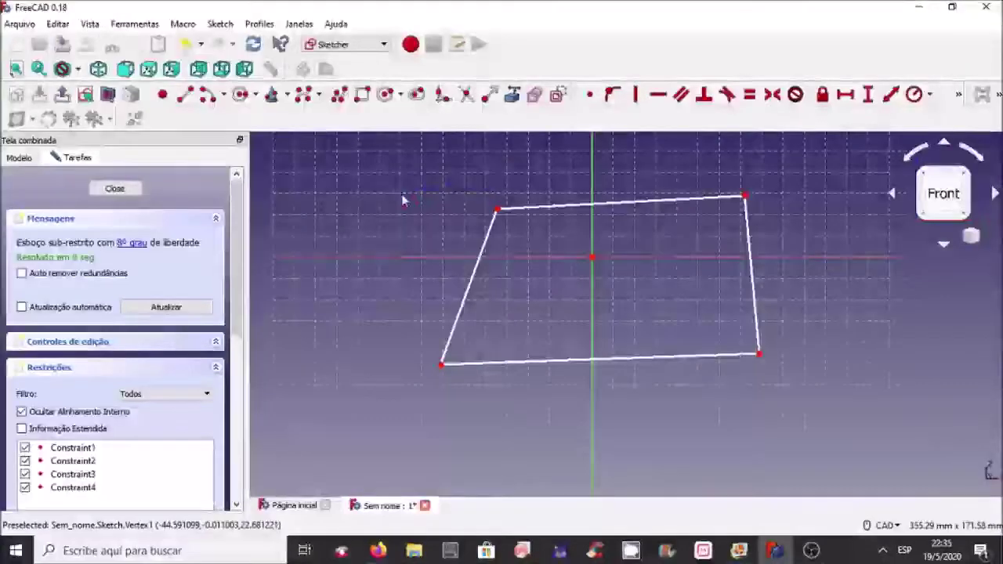
{"action": "right_click", "coordinate": [397, 190]}
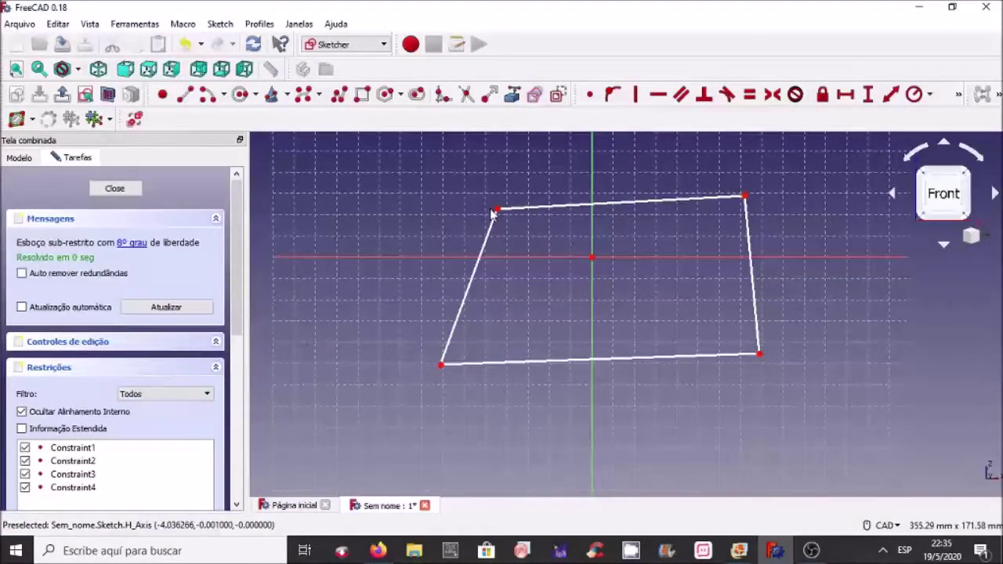
Drag the outline's left corners into place and select its left side edge.
{"action": "mouse_move", "coordinate": [497, 209]}
{"action": "left_mouse_down"}
{"action": "mouse_move", "coordinate": [400, 180]}
{"action": "mouse_move", "coordinate": [486, 196]}
{"action": "mouse_move", "coordinate": [498, 171]}
{"action": "left_mouse_up"}
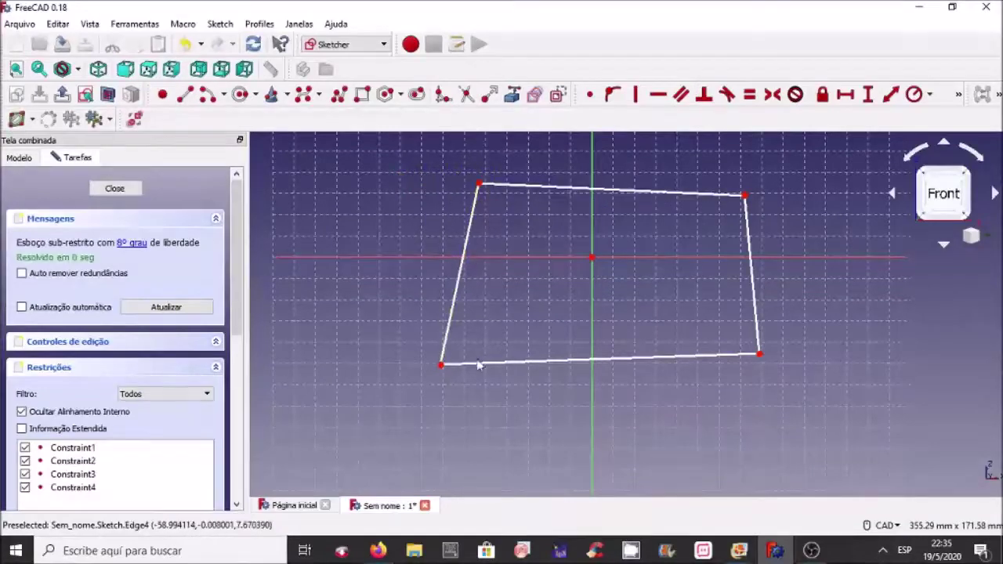
{"action": "left_click_drag", "start_coordinate": [441, 365], "coordinate": [461, 356]}
{"action": "left_click_drag", "start_coordinate": [499, 171], "coordinate": [484, 203]}
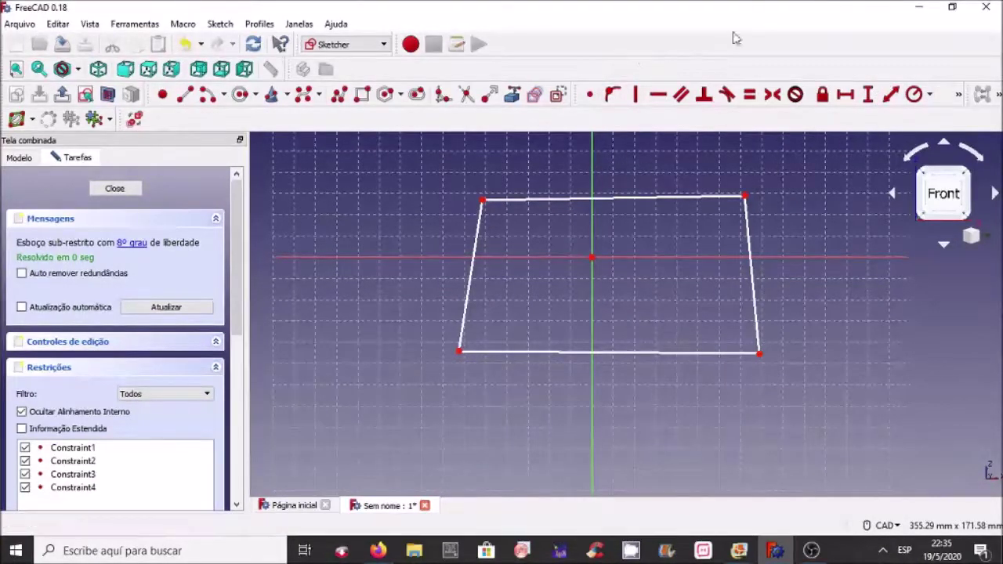
{"action": "left_click", "coordinate": [469, 302]}
Constrain both side edges vertical and the top and bottom edges horizontal.
{"action": "left_click", "coordinate": [757, 319]}
{"action": "left_click", "coordinate": [635, 94]}
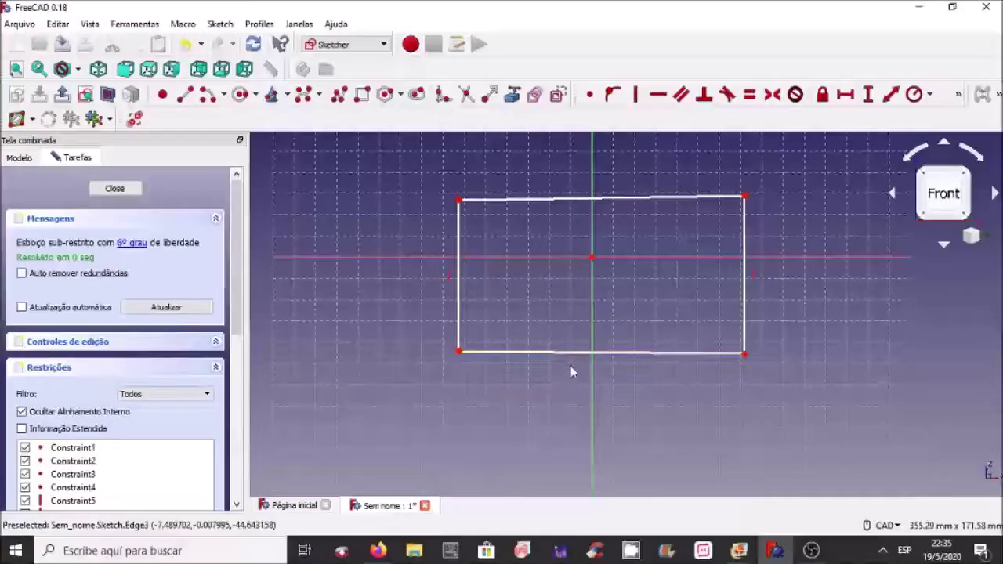
{"action": "left_click", "coordinate": [560, 353]}
{"action": "left_click", "coordinate": [547, 198]}
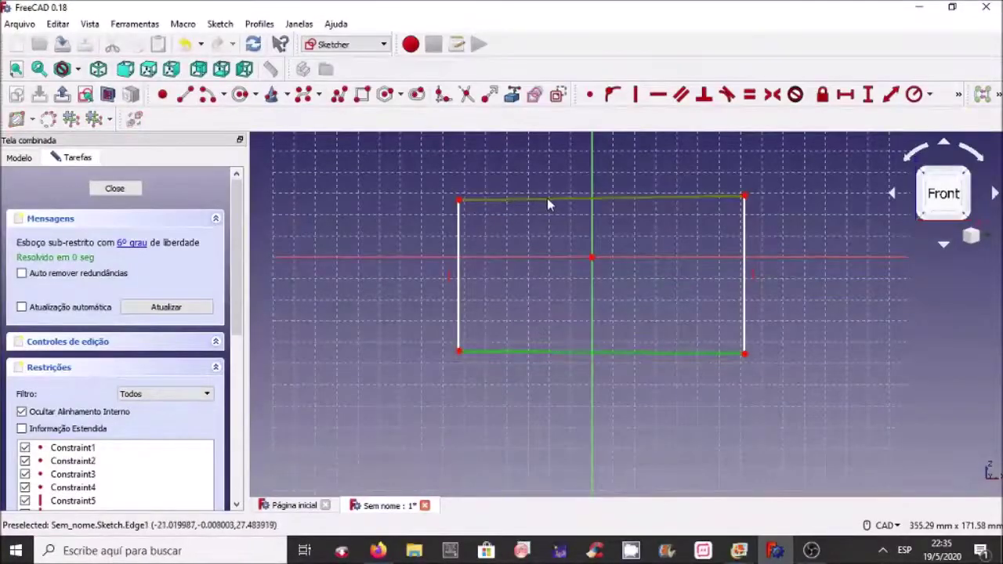
{"action": "left_click", "coordinate": [657, 96]}
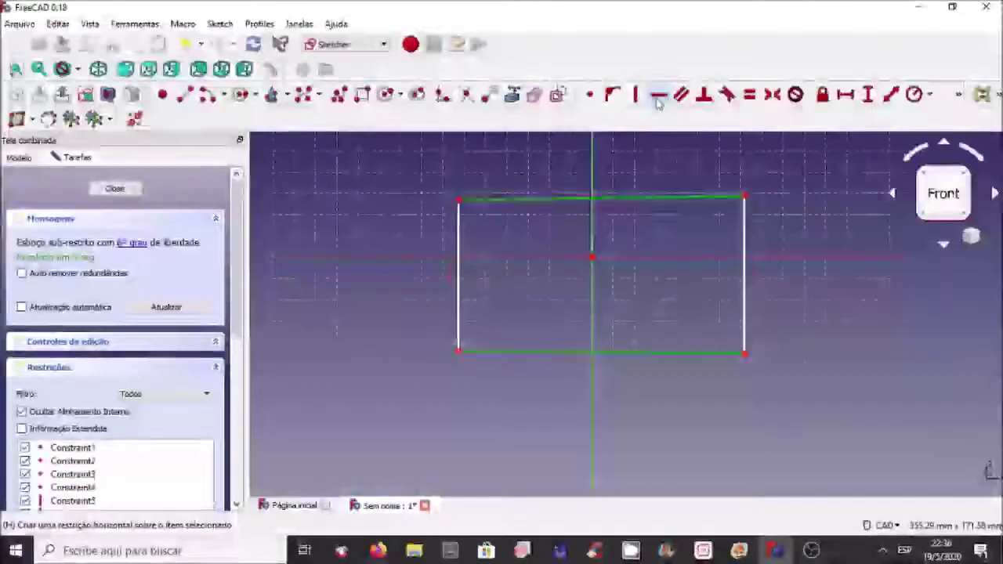
{"action": "left_click", "coordinate": [624, 354]}
{"action": "left_click", "coordinate": [598, 353]}
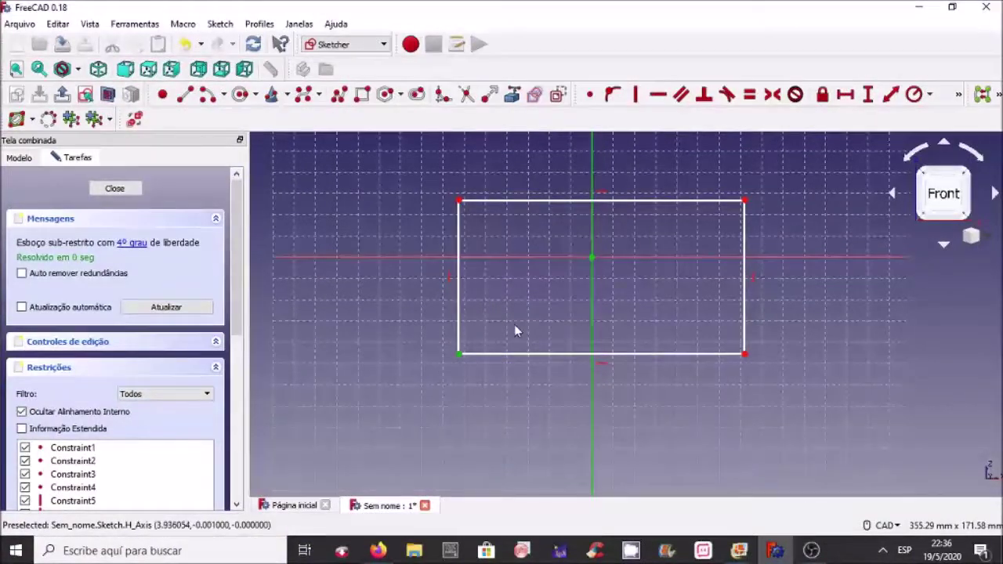
Make the rectangle's bottom-left corner coincident with the sketch origin.
{"action": "left_click", "coordinate": [593, 250]}
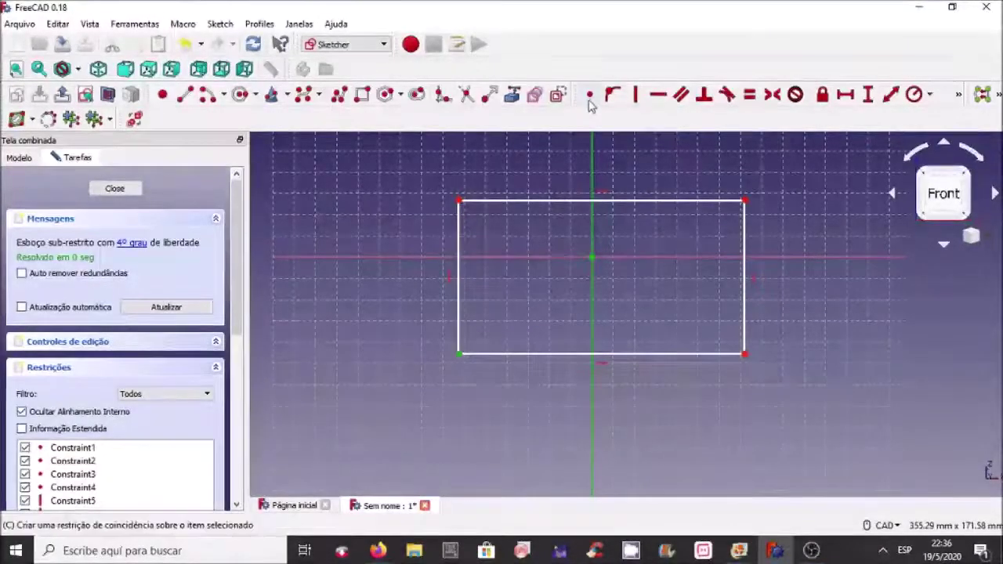
{"action": "left_click", "coordinate": [461, 355]}
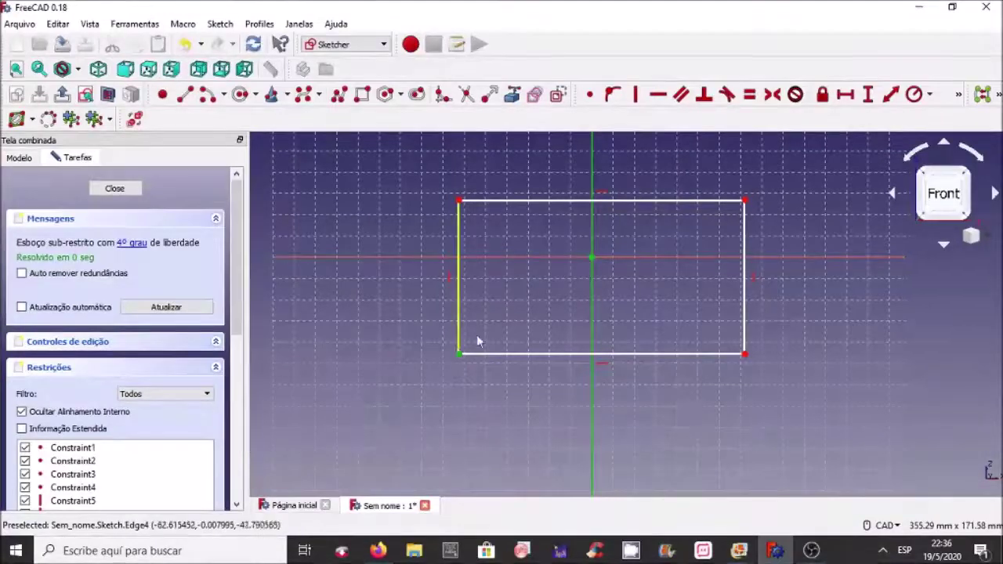
{"action": "right_click", "coordinate": [492, 317]}
{"action": "key", "text": "Escape"}
{"action": "left_click", "coordinate": [407, 348]}
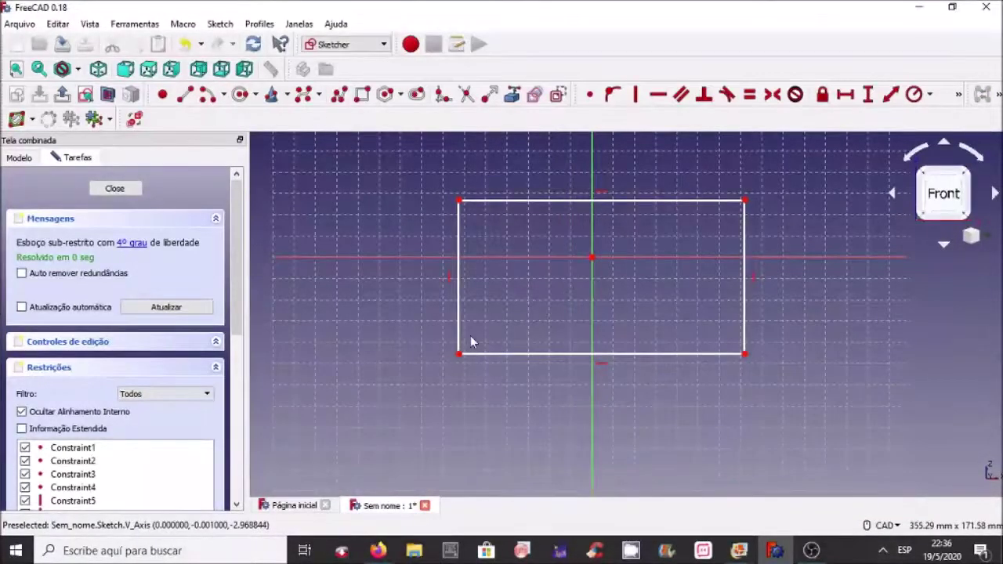
{"action": "left_click", "coordinate": [459, 355]}
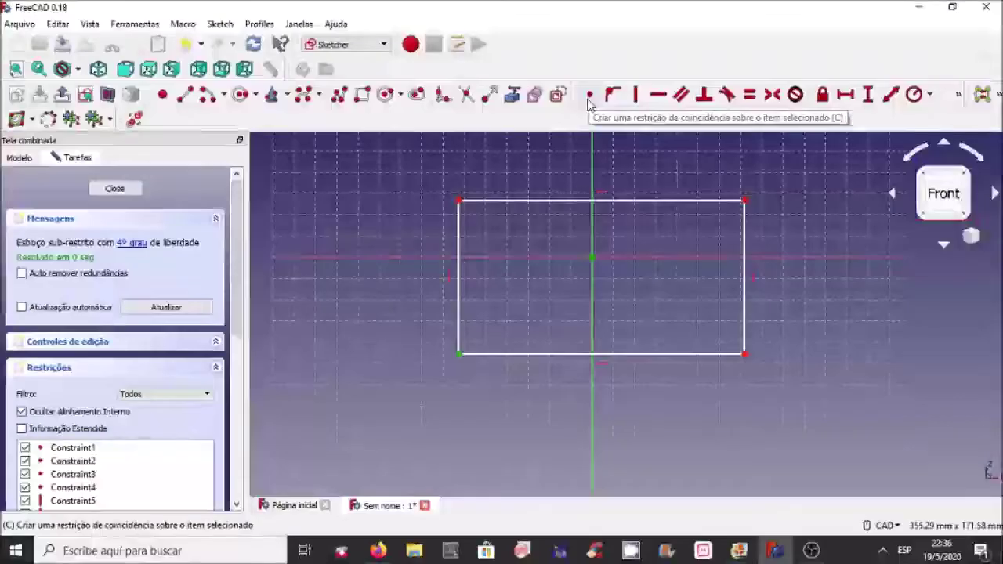
{"action": "left_click", "coordinate": [590, 100]}
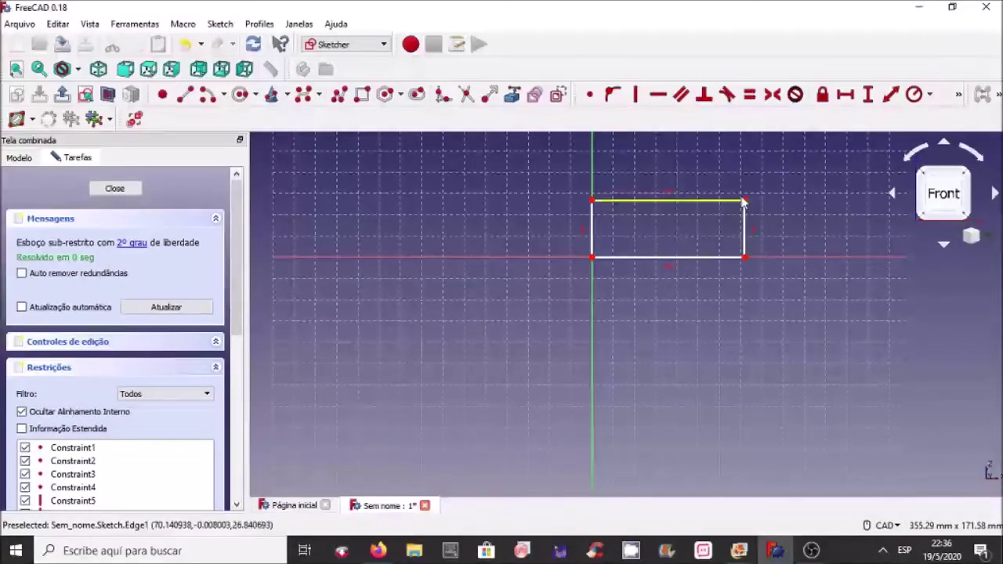
Resize the rectangle from its top-right corner, then check the reference drawing and return.
{"action": "left_click_drag", "start_coordinate": [745, 203], "coordinate": [783, 177]}
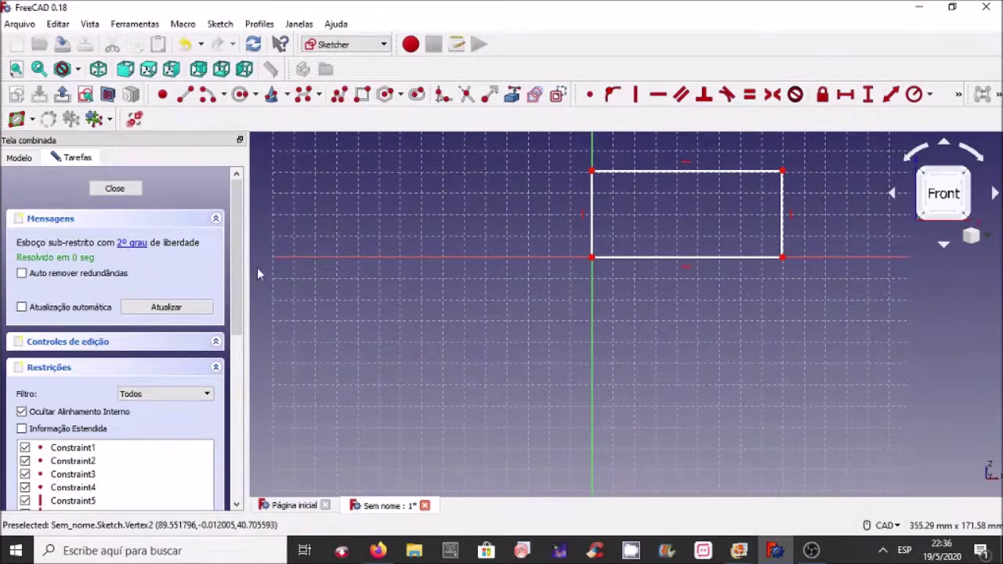
{"action": "mouse_move", "coordinate": [782, 171]}
{"action": "left_mouse_down"}
{"action": "mouse_move", "coordinate": [698, 193]}
{"action": "mouse_move", "coordinate": [784, 161]}
{"action": "mouse_move", "coordinate": [784, 177]}
{"action": "mouse_move", "coordinate": [755, 192]}
{"action": "mouse_move", "coordinate": [763, 153]}
{"action": "mouse_move", "coordinate": [763, 221]}
{"action": "mouse_move", "coordinate": [834, 214]}
{"action": "mouse_move", "coordinate": [699, 229]}
{"action": "mouse_move", "coordinate": [734, 214]}
{"action": "mouse_move", "coordinate": [738, 193]}
{"action": "left_mouse_up"}
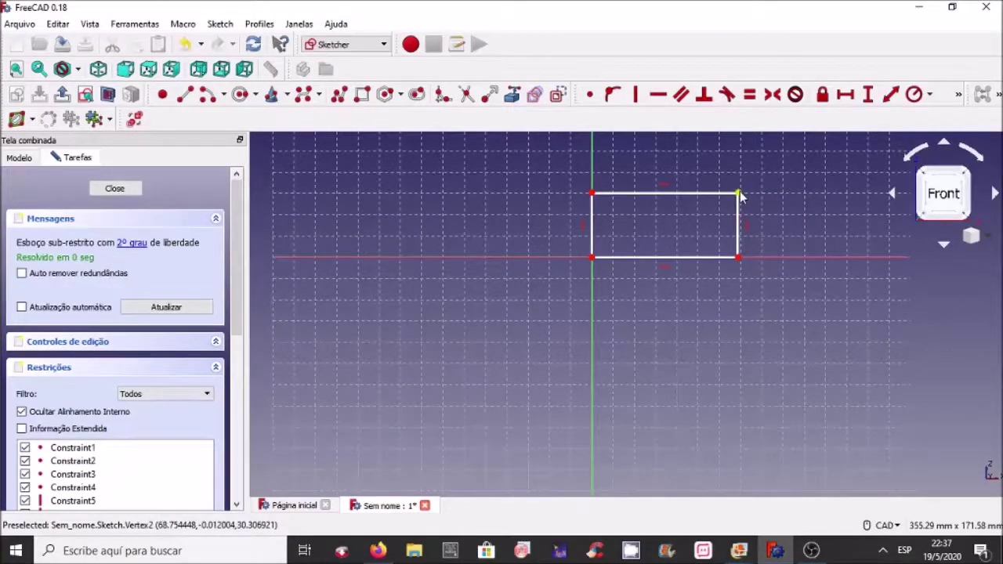
{"action": "left_click_drag", "start_coordinate": [739, 195], "coordinate": [801, 190]}
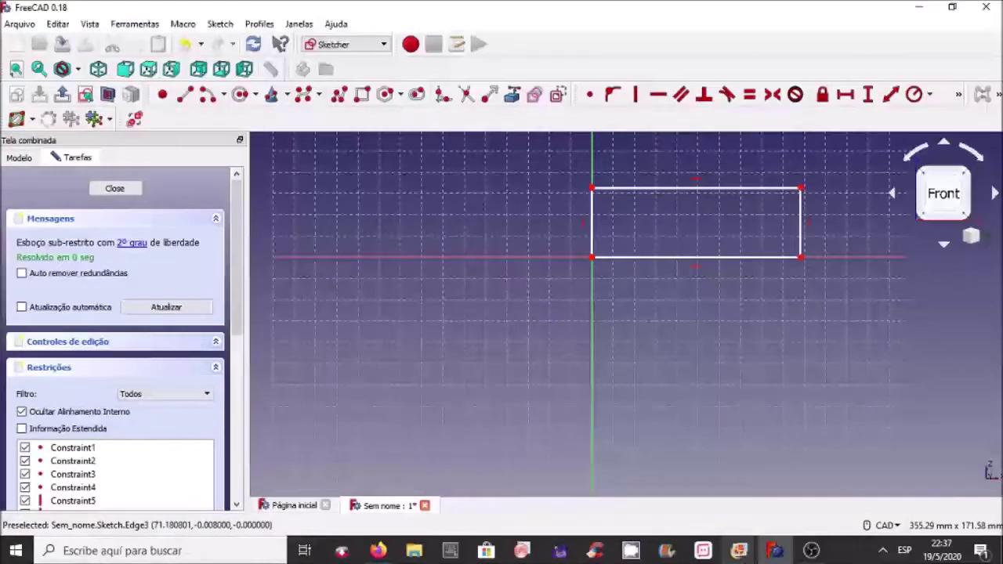
{"action": "left_click", "coordinate": [796, 503]}
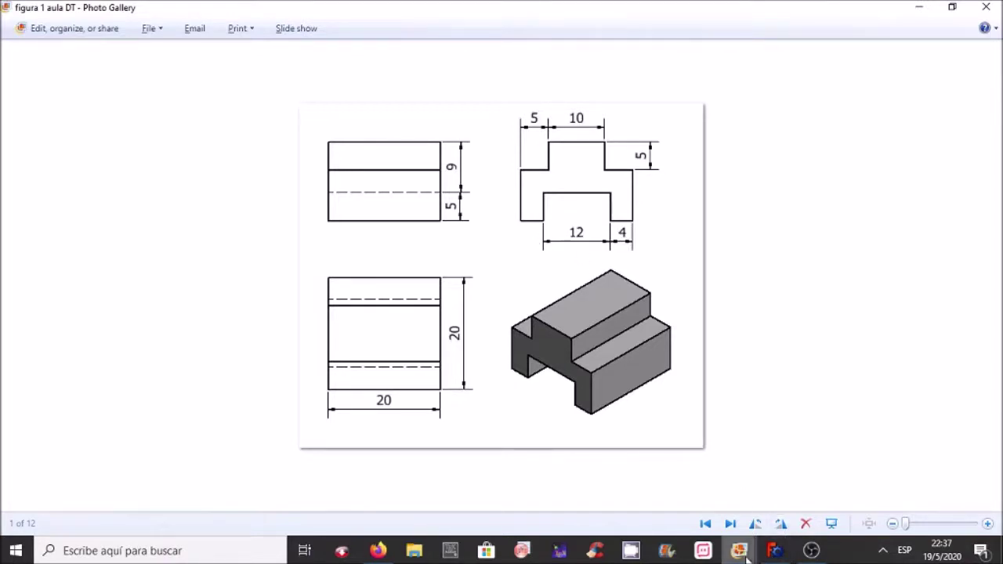
{"action": "left_click", "coordinate": [774, 551]}
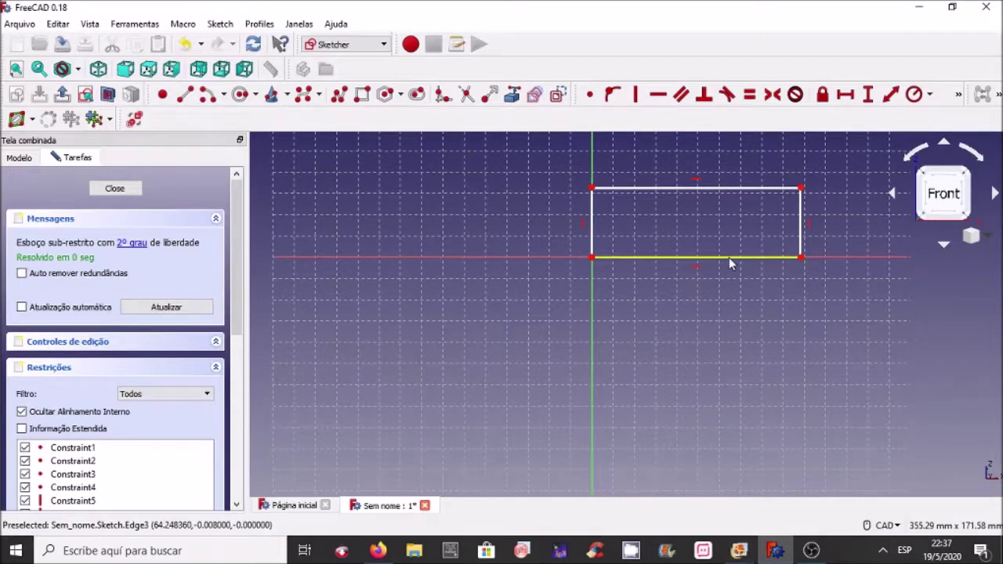
Give the bottom edge a 20 mm horizontal distance constraint and tidy the dimension label.
{"action": "left_click", "coordinate": [701, 258]}
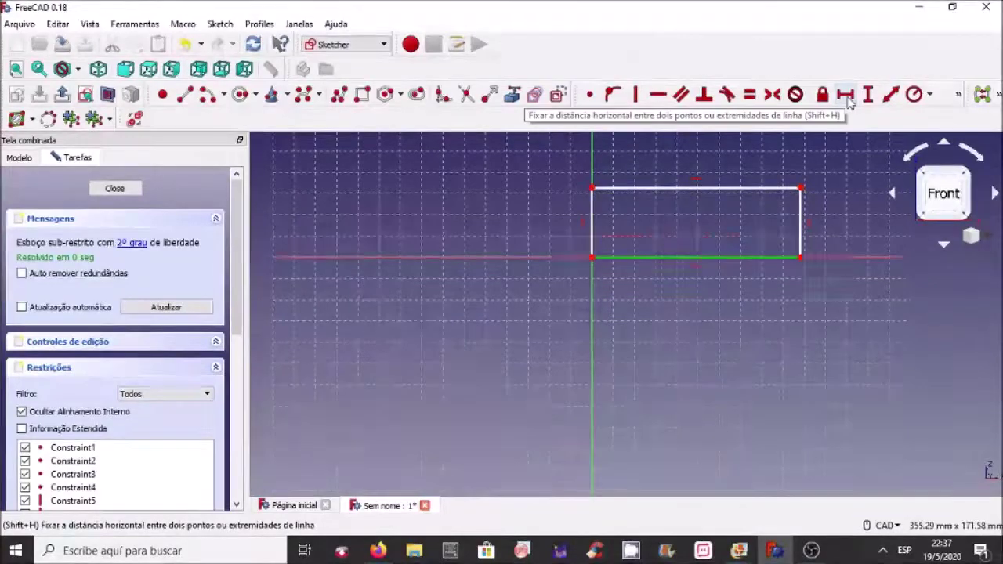
{"action": "left_click", "coordinate": [846, 97]}
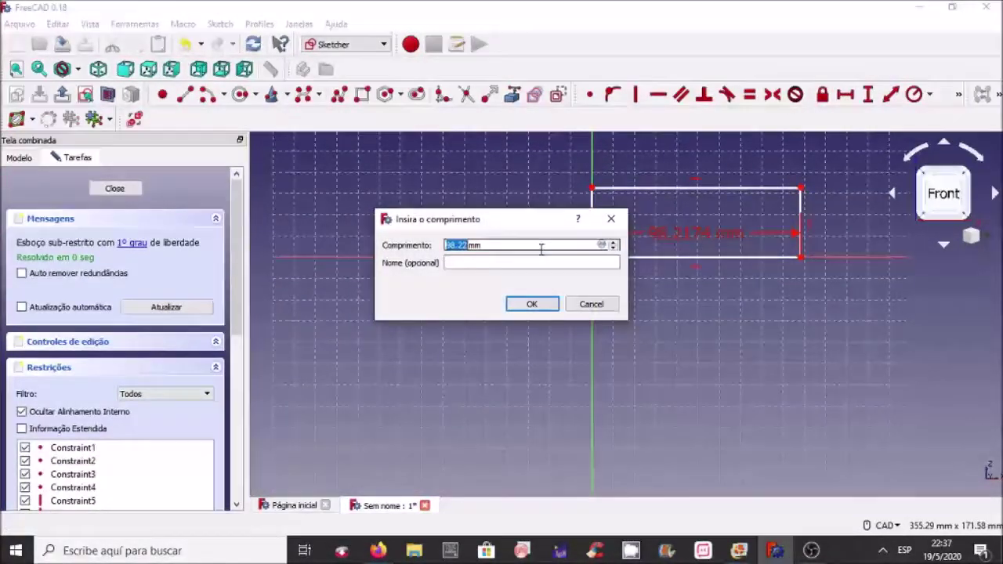
{"action": "type", "text": "20"}
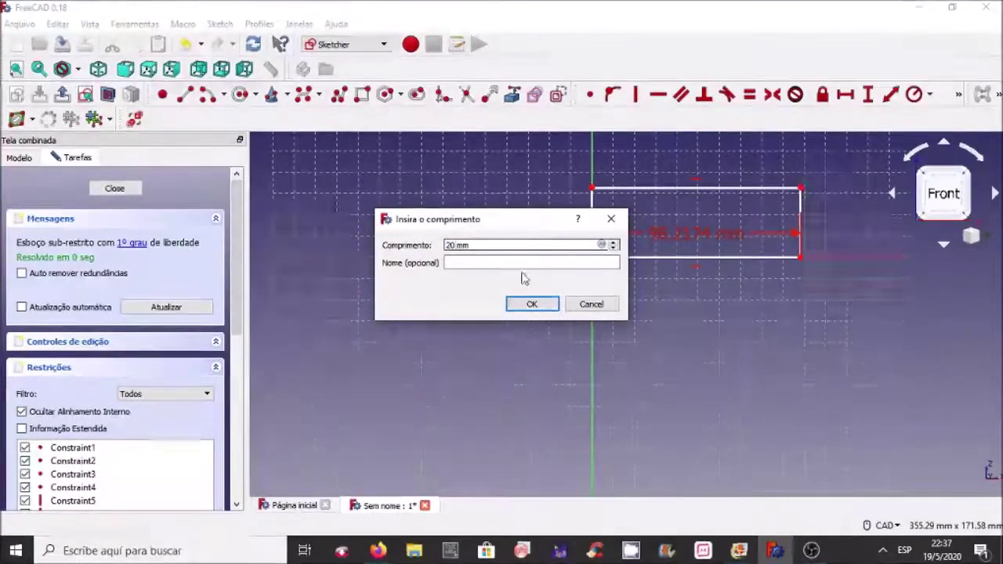
{"action": "left_click", "coordinate": [528, 305]}
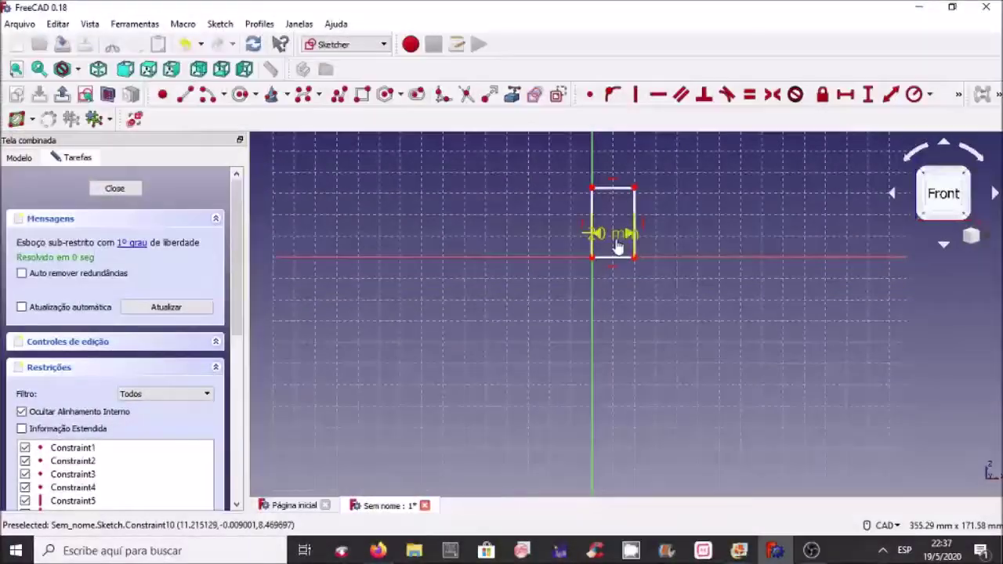
{"action": "scroll", "coordinate": [627, 314], "scroll_direction": "up", "scroll_amount": 3}
{"action": "scroll", "coordinate": [627, 310], "scroll_direction": "up", "scroll_amount": 1}
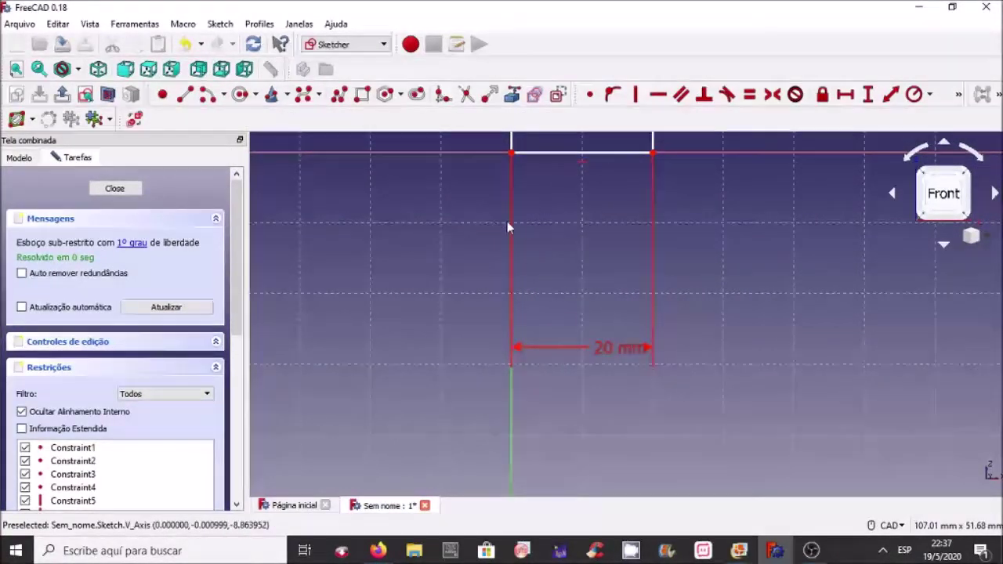
{"action": "left_click", "coordinate": [16, 70]}
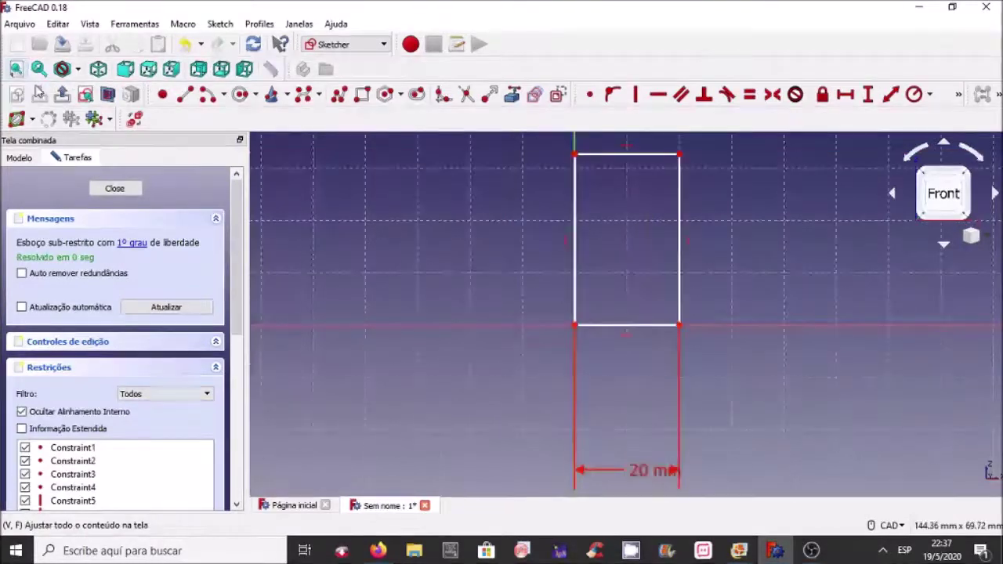
{"action": "left_click_drag", "start_coordinate": [631, 475], "coordinate": [632, 397]}
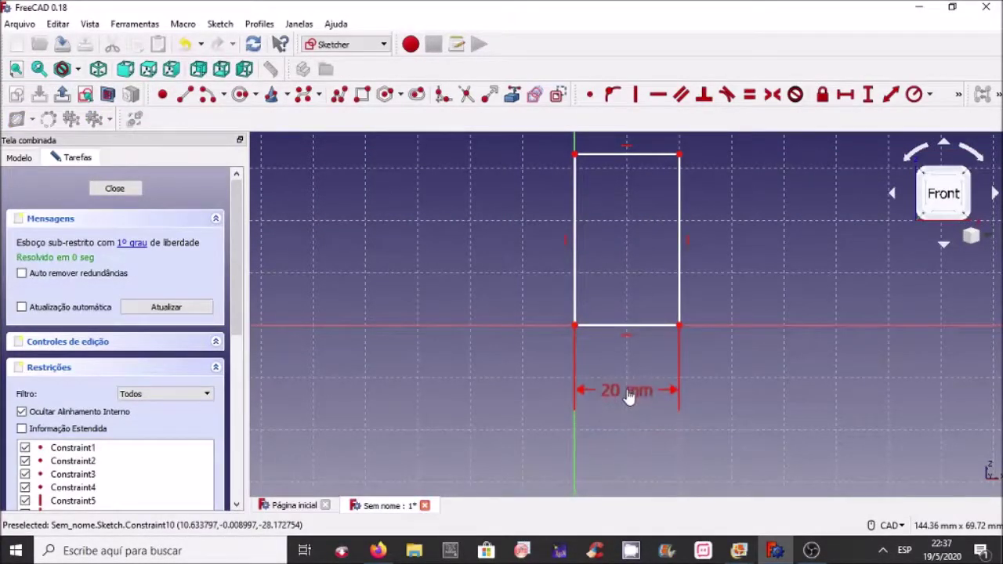
Select the rectangle's right edge and bring the reference drawing to the front.
{"action": "left_click", "coordinate": [680, 242]}
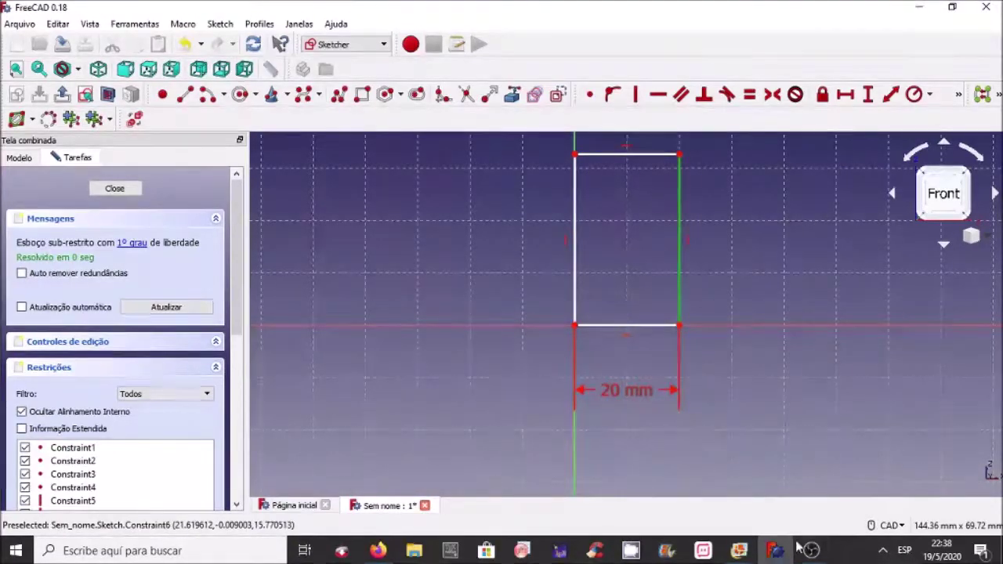
{"action": "left_click", "coordinate": [739, 551]}
{"action": "left_click", "coordinate": [784, 509]}
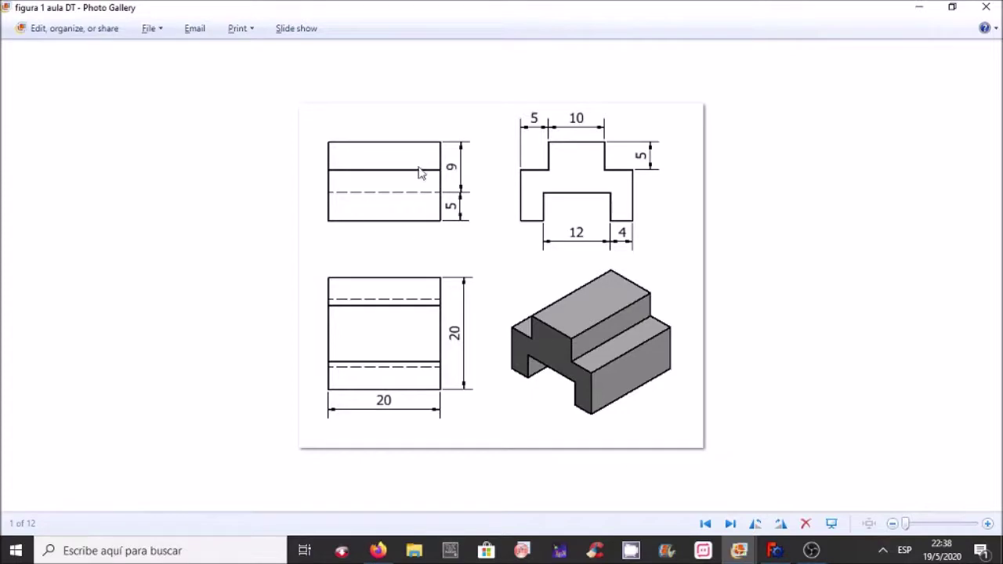
Constrain the rectangle's right edge to 14 mm, place the dimension beside it, and close the sketch.
{"action": "left_click", "coordinate": [775, 550]}
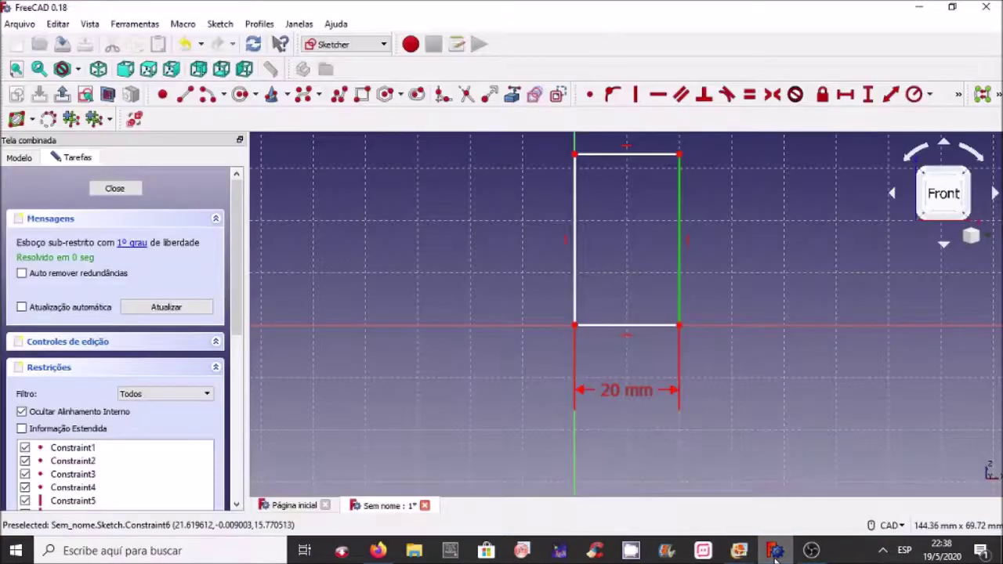
{"action": "left_click", "coordinate": [868, 94]}
{"action": "type", "text": "14"}
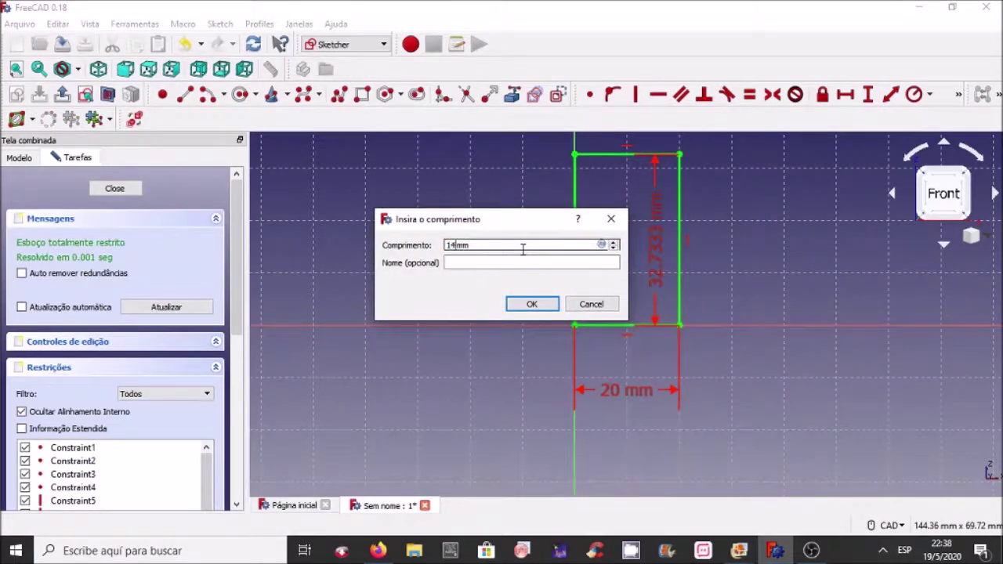
{"action": "left_click", "coordinate": [532, 304]}
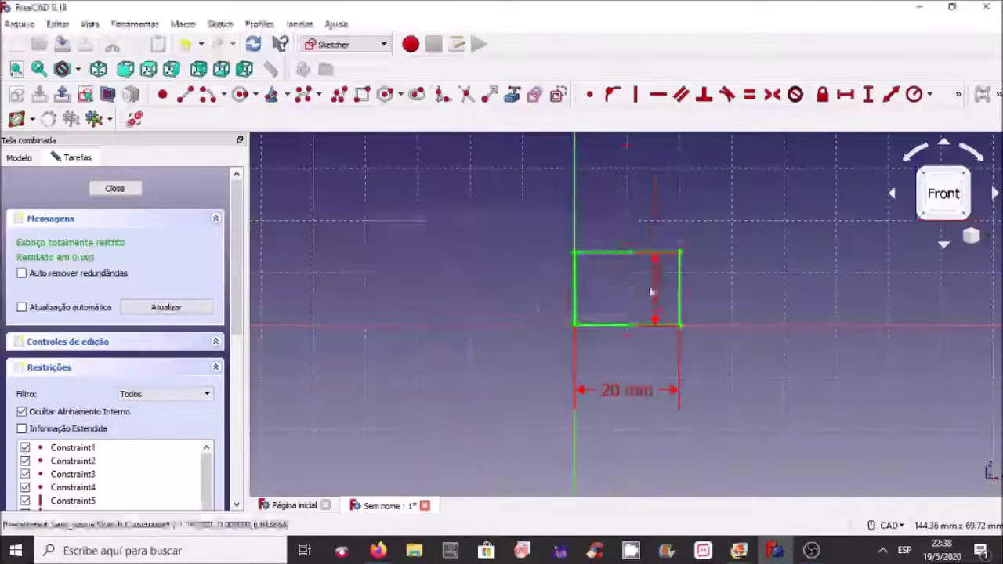
{"action": "left_click_drag", "start_coordinate": [657, 290], "coordinate": [769, 292]}
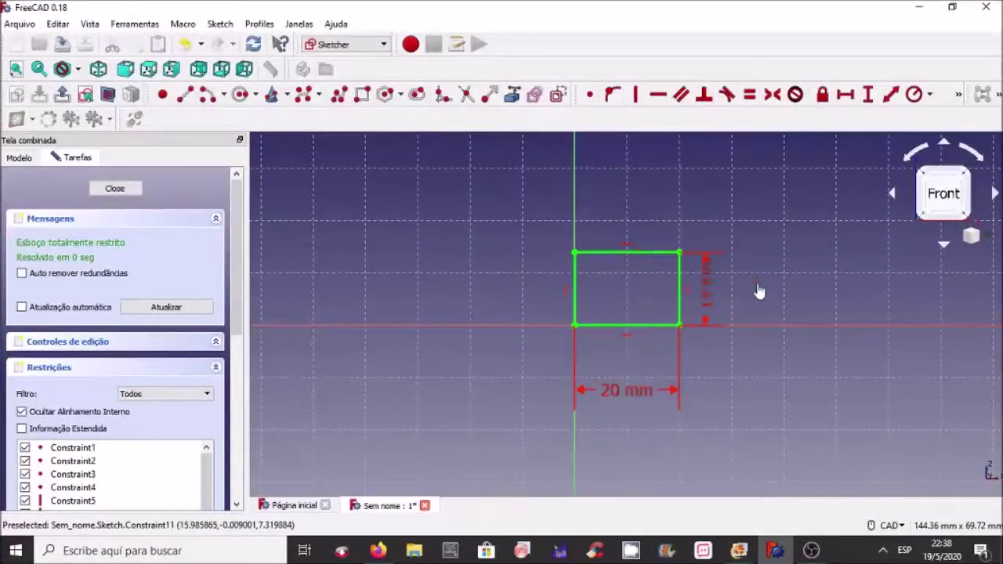
{"action": "scroll", "coordinate": [691, 267], "scroll_direction": "up", "scroll_amount": 2}
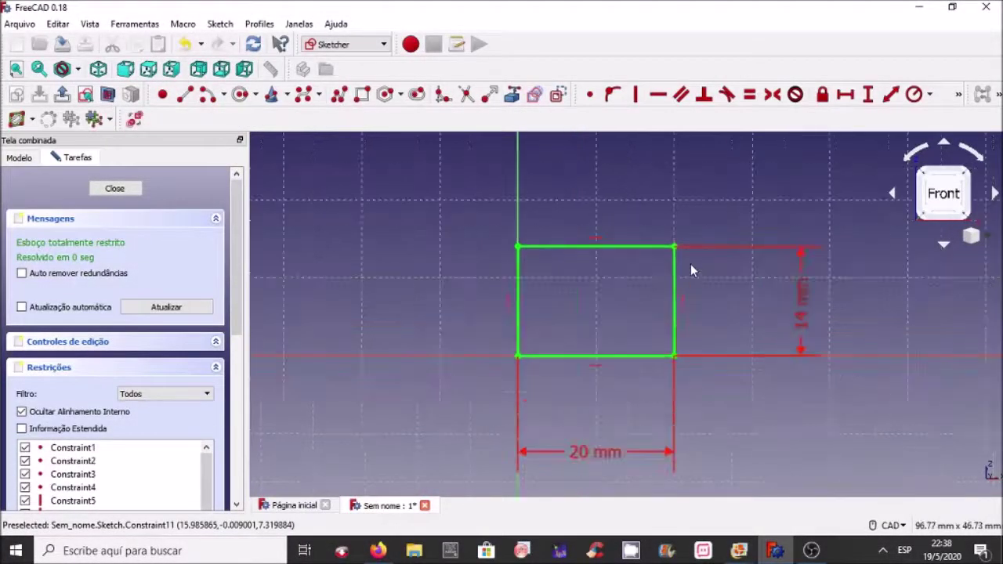
{"action": "scroll", "coordinate": [691, 267], "scroll_direction": "up", "scroll_amount": 3}
{"action": "mouse_move", "coordinate": [950, 349]}
{"action": "left_mouse_down"}
{"action": "mouse_move", "coordinate": [743, 373]}
{"action": "mouse_move", "coordinate": [726, 347]}
{"action": "left_mouse_up"}
{"action": "scroll", "coordinate": [607, 339], "scroll_direction": "down", "scroll_amount": 2}
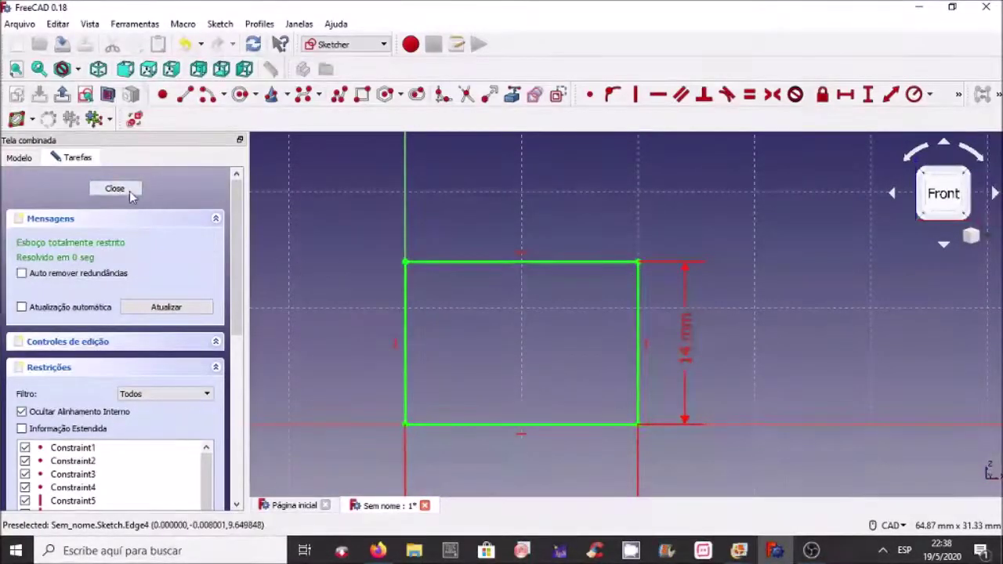
{"action": "left_click", "coordinate": [116, 189]}
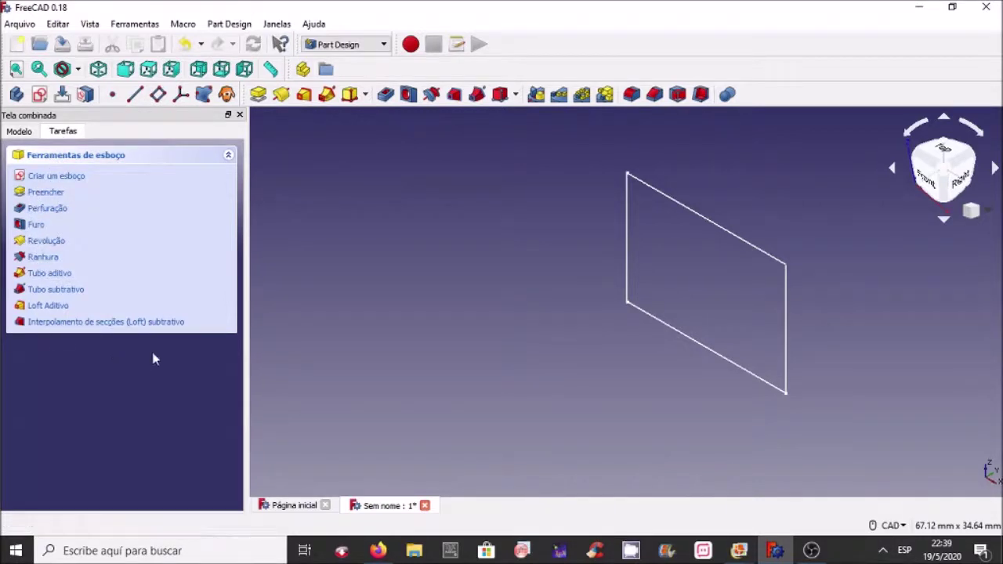
Pad the rectangle sketch, trying different lengths with the spin box.
{"action": "left_click", "coordinate": [47, 192]}
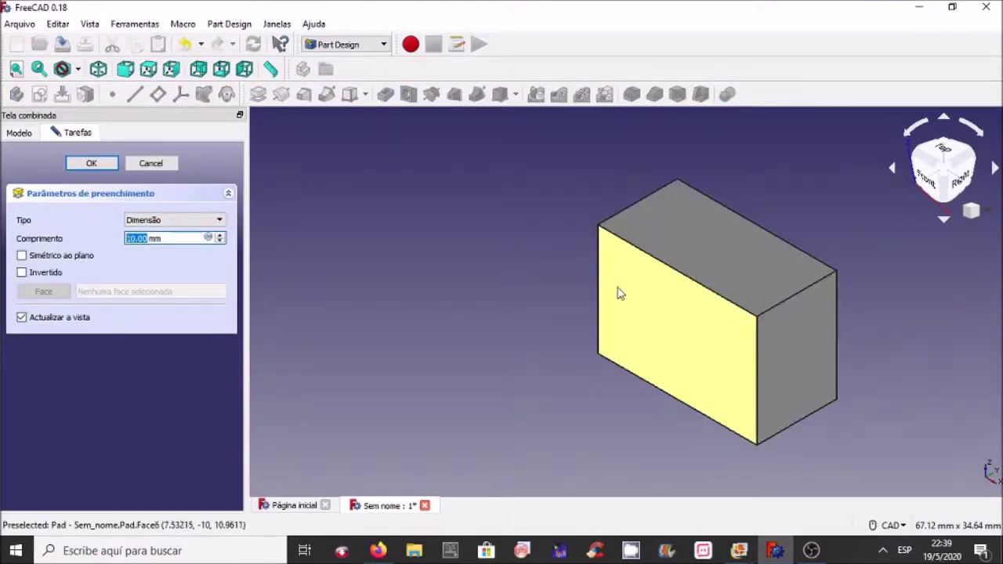
{"action": "left_click", "coordinate": [220, 242]}
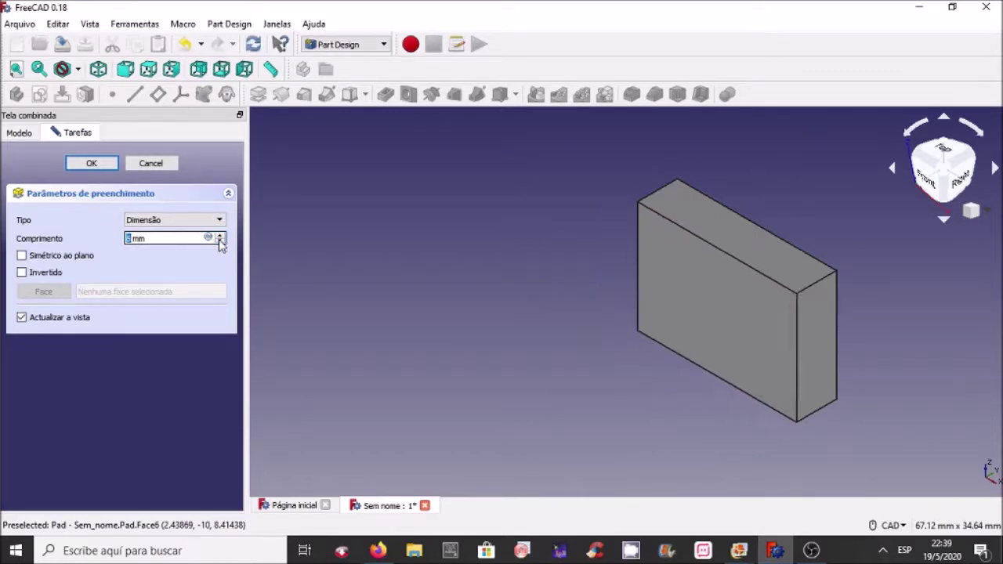
{"action": "left_click", "coordinate": [220, 237]}
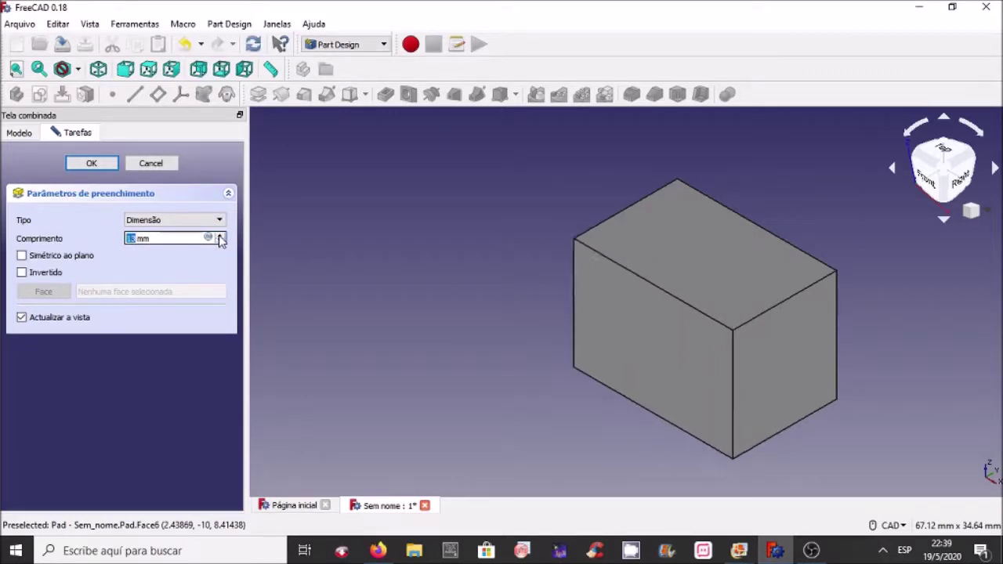
{"action": "left_click", "coordinate": [220, 237]}
{"action": "left_click", "coordinate": [220, 237]}
{"action": "left_click", "coordinate": [220, 237]}
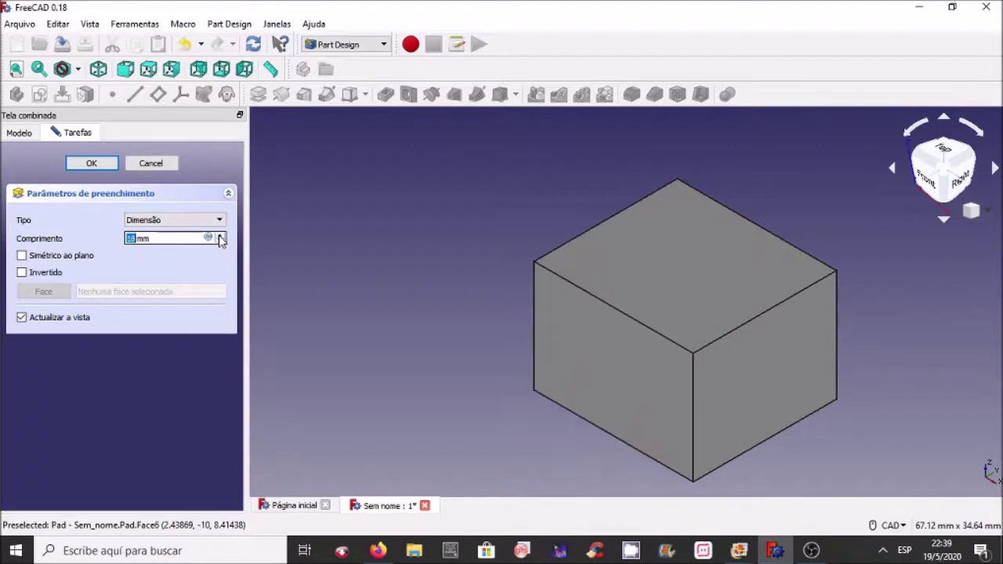
{"action": "left_click", "coordinate": [220, 242]}
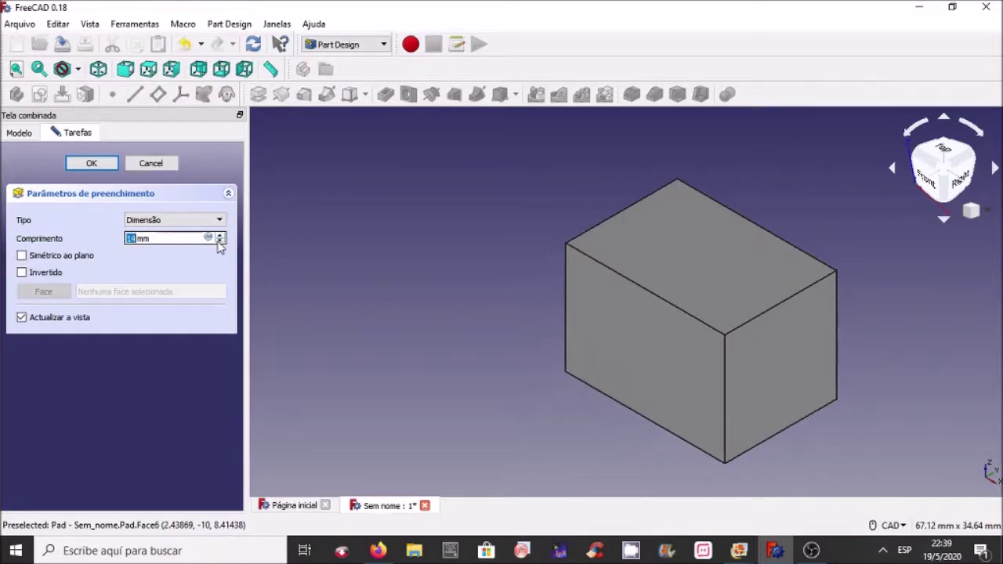
{"action": "left_click", "coordinate": [220, 242]}
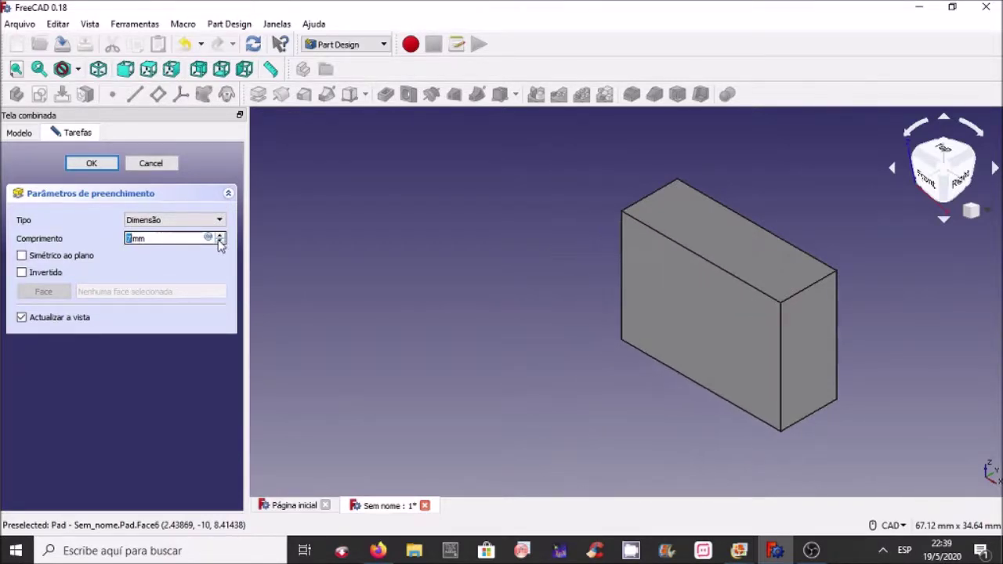
{"action": "left_click", "coordinate": [221, 237]}
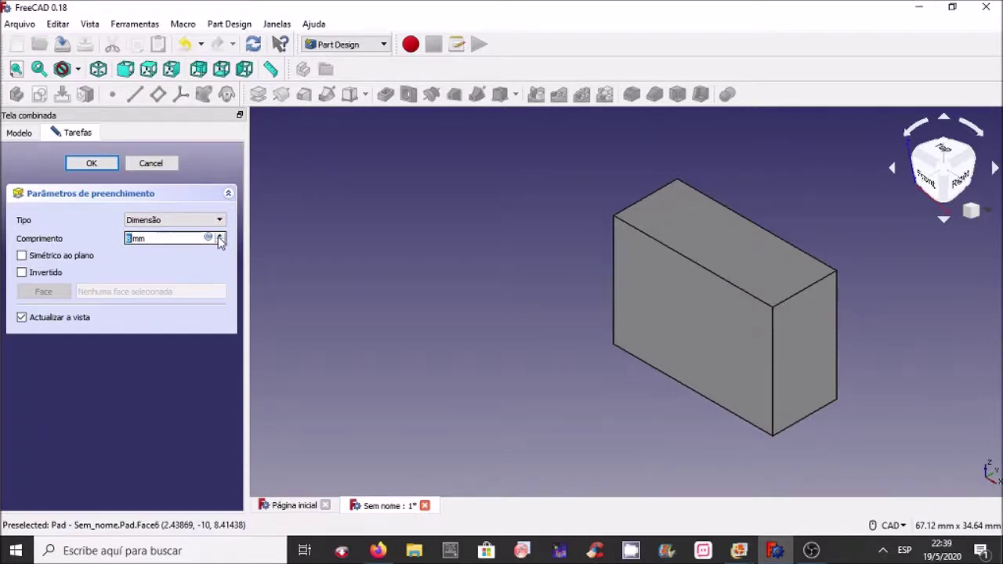
Check the reference drawing and set the pad length to 20 mm.
{"action": "key", "text": "alt+Tab"}
{"action": "key", "text": "alt+Tab"}
{"action": "key", "text": "alt+Tab"}
{"action": "key", "text": "alt+Tab"}
{"action": "key", "text": "alt+Tab"}
{"action": "key", "text": "alt+Tab"}
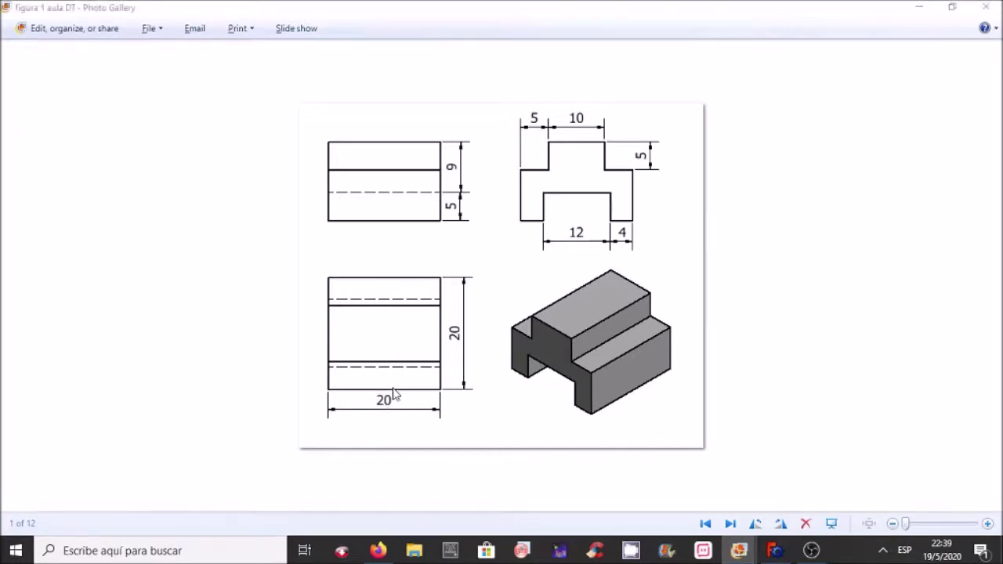
{"action": "key", "text": "alt+Tab"}
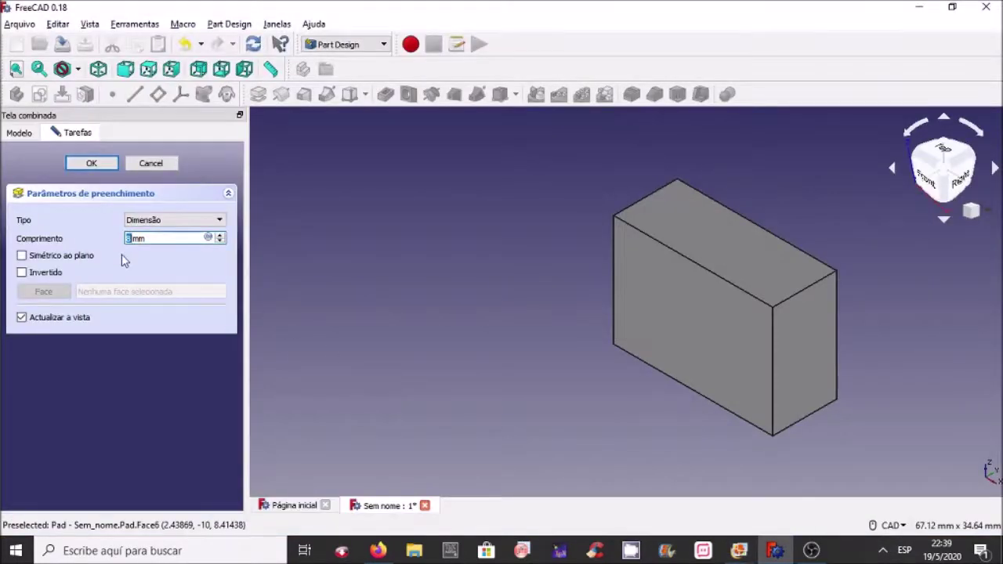
{"action": "type", "text": "20"}
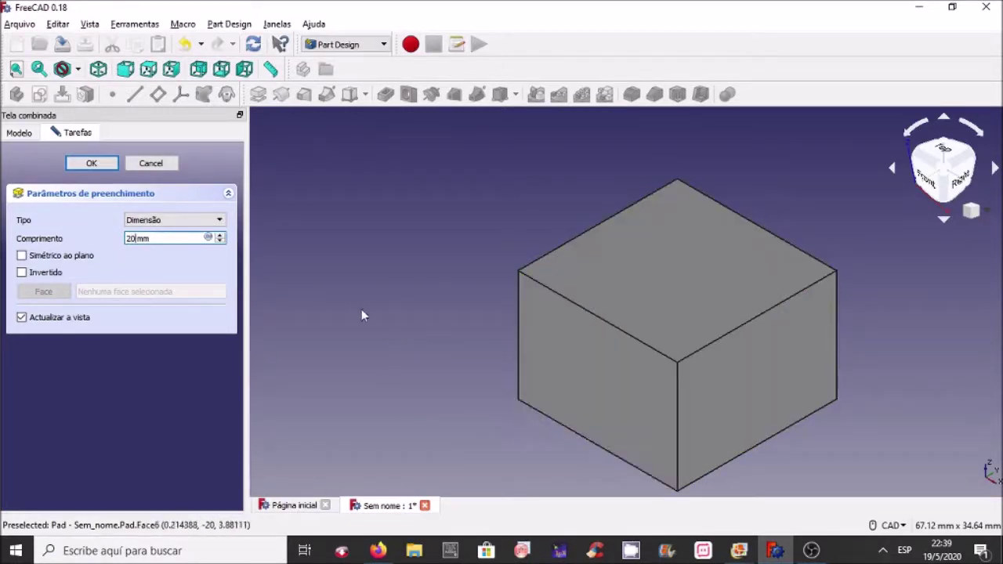
{"action": "left_click", "coordinate": [87, 164]}
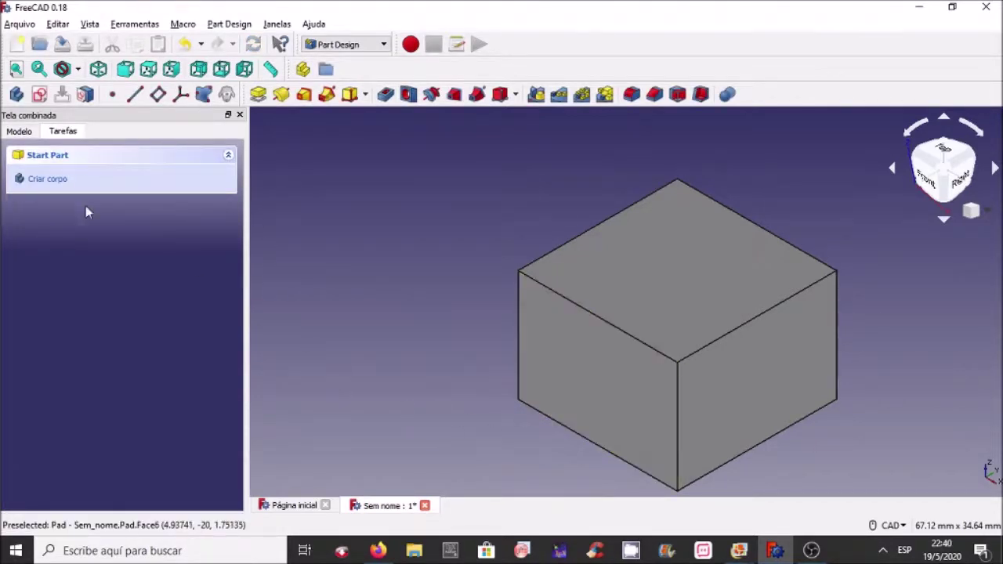
Expand Pad in the model tree and open its underlying Sketch.
{"action": "left_click", "coordinate": [19, 133]}
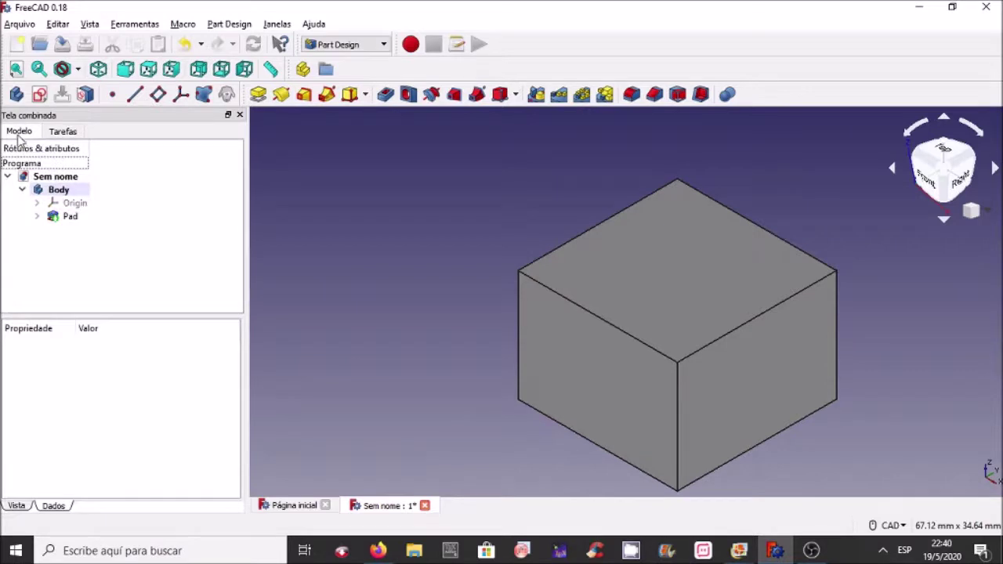
{"action": "left_click", "coordinate": [56, 179]}
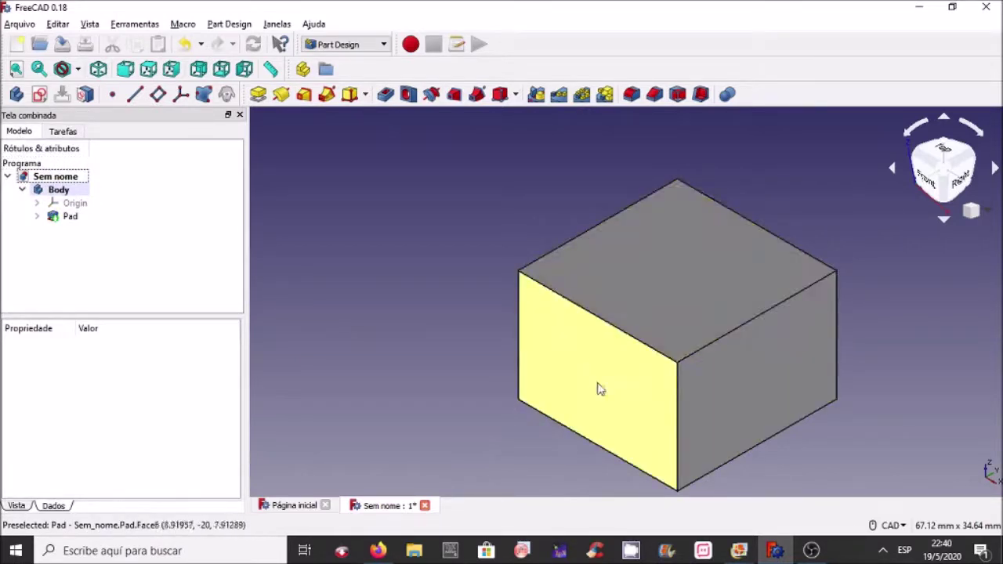
{"action": "left_click", "coordinate": [37, 217]}
{"action": "double_click", "coordinate": [79, 229]}
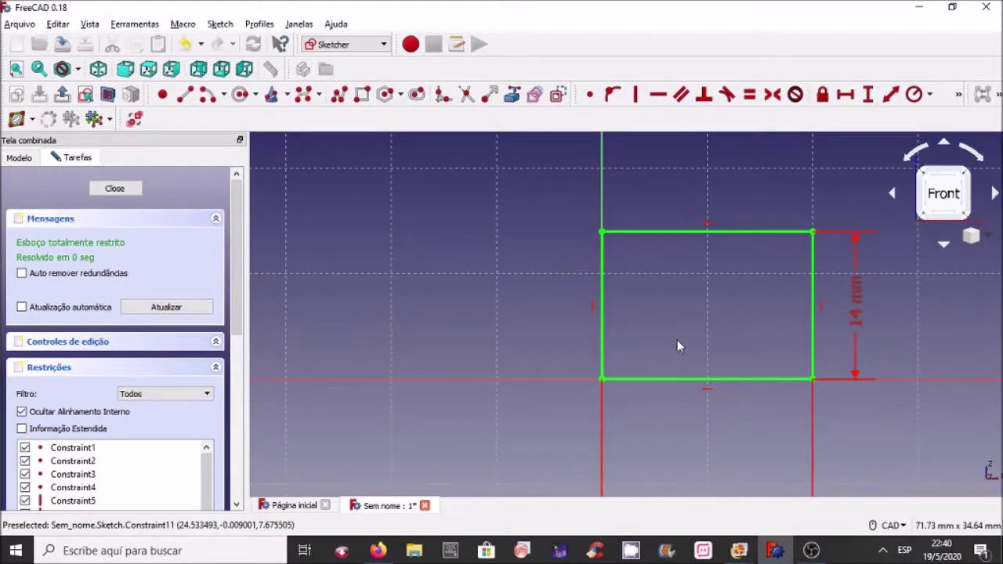
Reopen the Pad's parameters showing the 20 mm length and confirm them.
{"action": "left_click", "coordinate": [22, 159]}
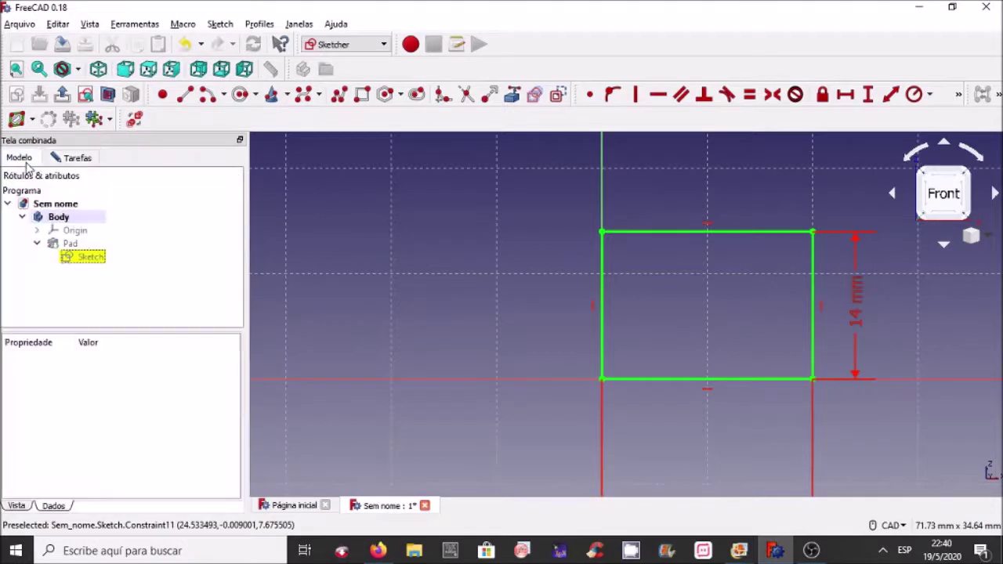
{"action": "double_click", "coordinate": [69, 243]}
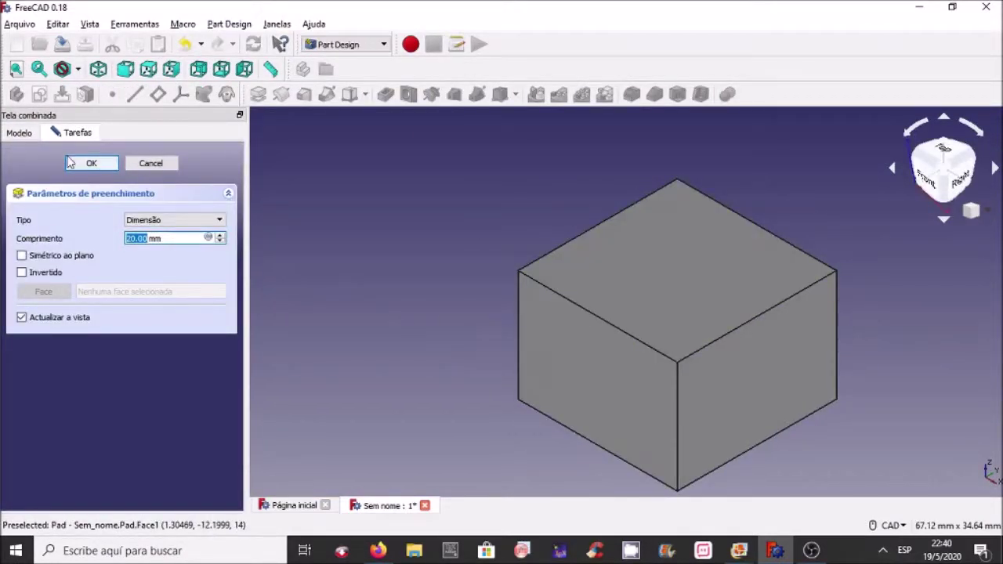
{"action": "left_click", "coordinate": [91, 164]}
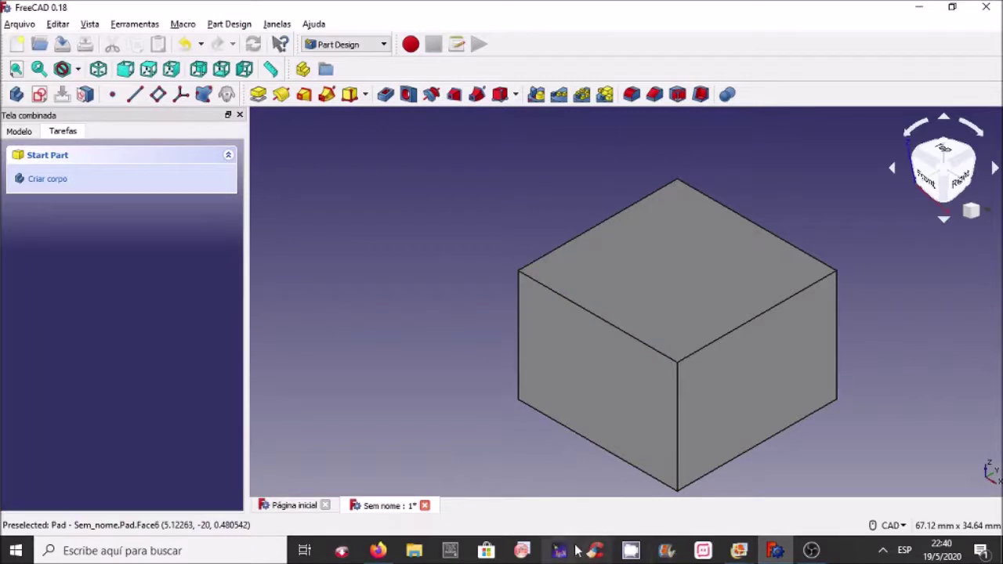
{"action": "mouse_move", "coordinate": [739, 551]}
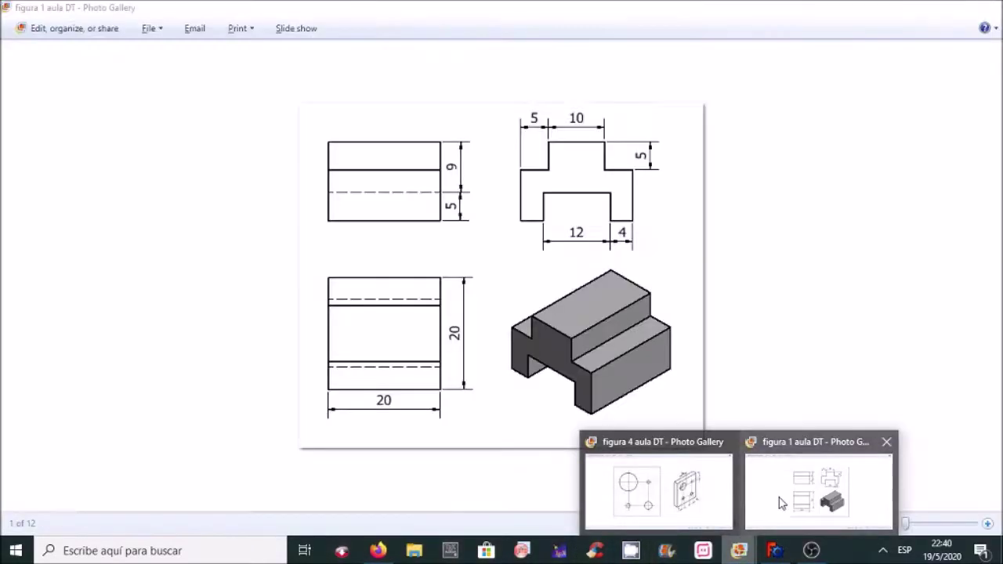
View the 'figura 1 aula DT' reference drawing in Photo Gallery to compare with the model.
{"action": "left_click", "coordinate": [782, 502]}
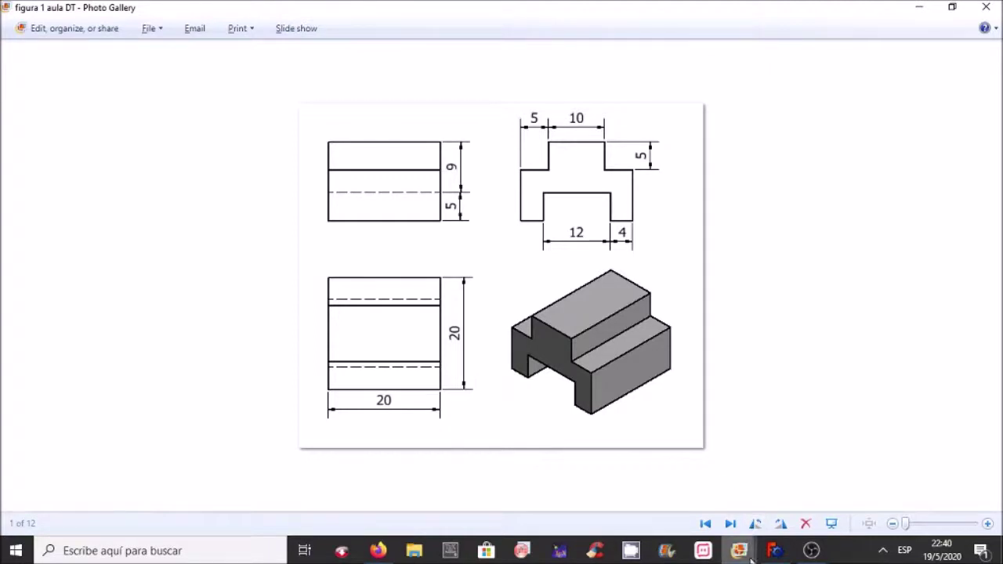
{"action": "left_click", "coordinate": [775, 552]}
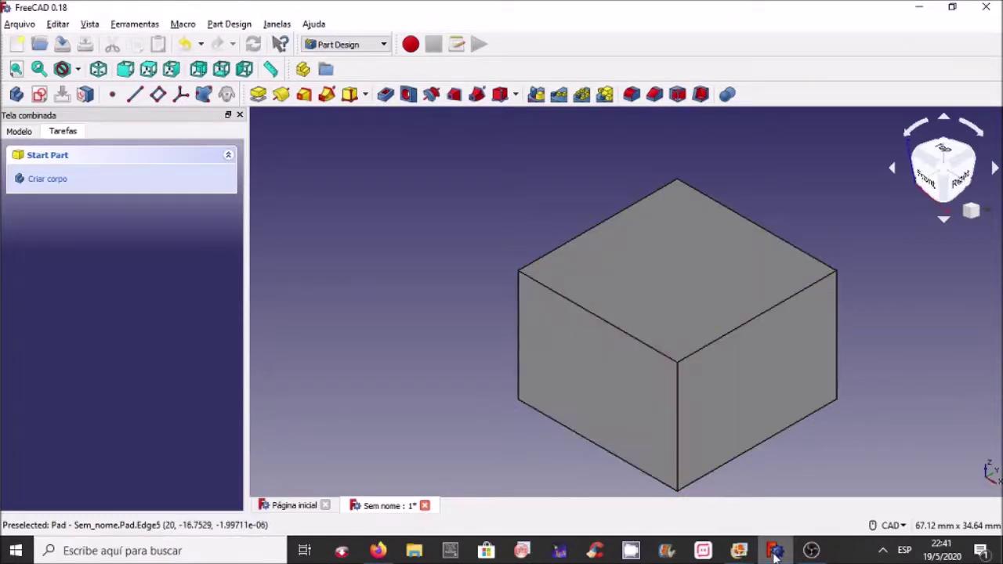
{"action": "left_click", "coordinate": [739, 551]}
{"action": "left_click", "coordinate": [762, 505]}
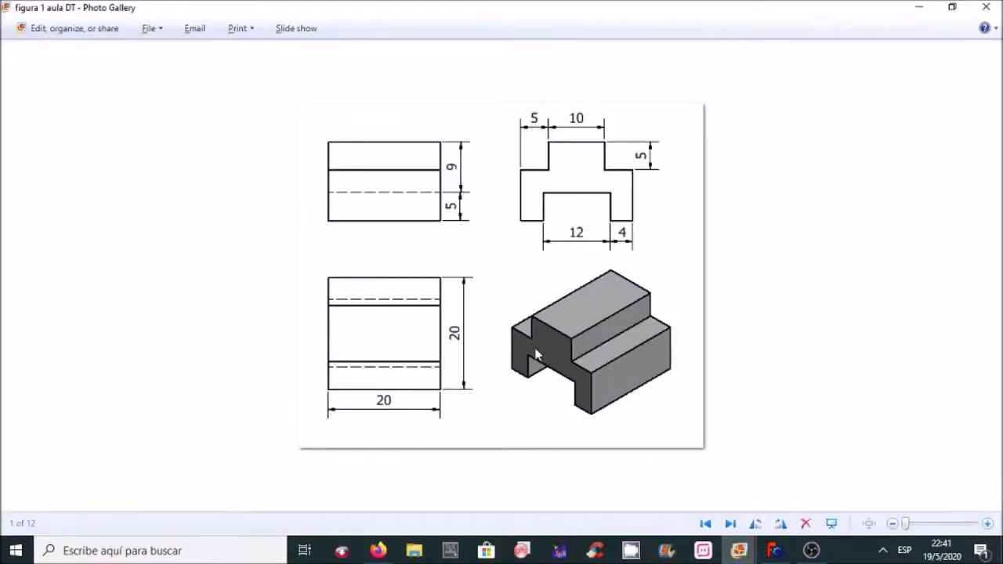
Return to FreeCAD and select the block's front-left face.
{"action": "left_click", "coordinate": [739, 551]}
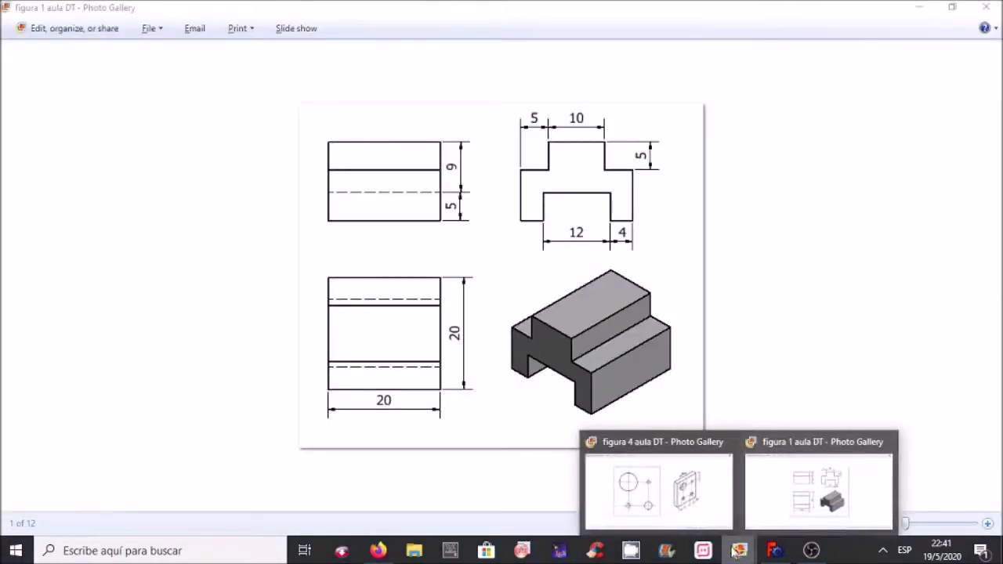
{"action": "left_click", "coordinate": [762, 556]}
{"action": "left_click", "coordinate": [562, 396]}
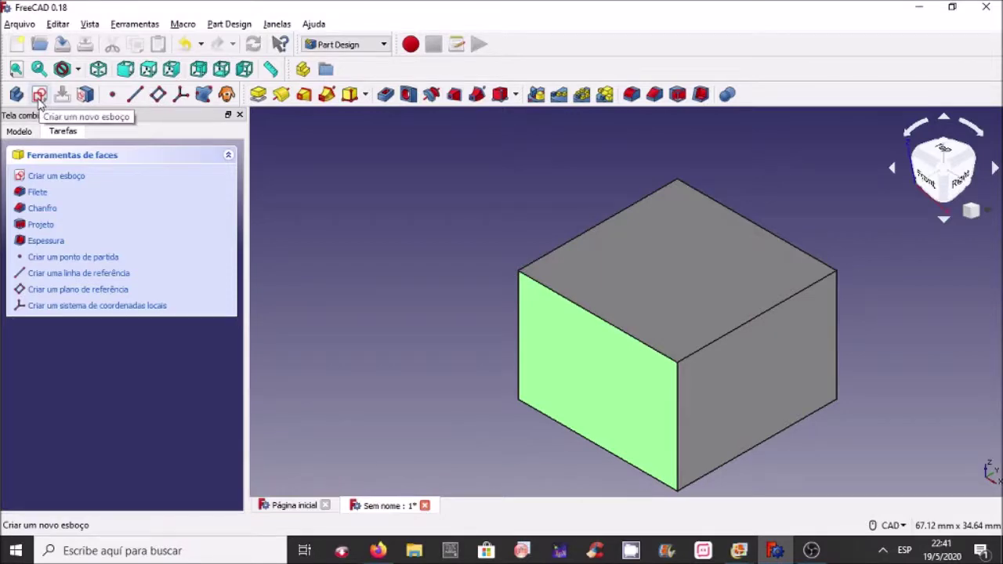
Start a sketch on the selected face and draw a closed four-sided polyline near its bottom edge.
{"action": "left_click", "coordinate": [39, 95]}
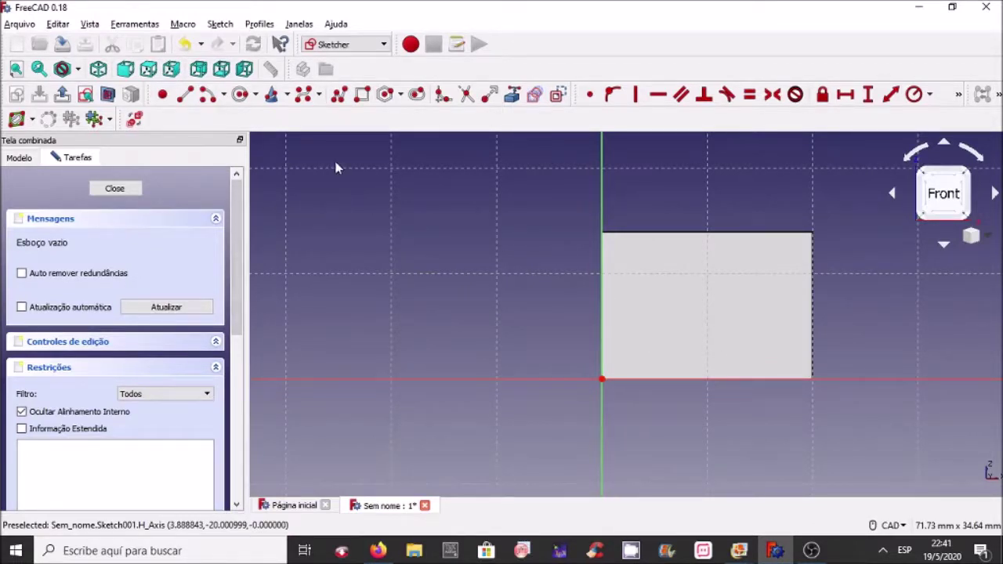
{"action": "left_click", "coordinate": [339, 94]}
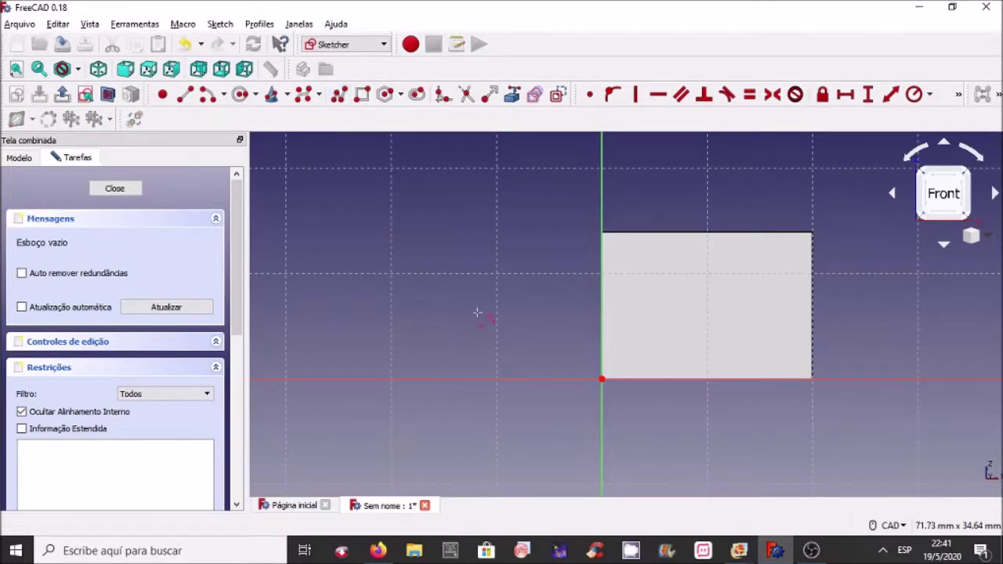
{"action": "left_click", "coordinate": [652, 366]}
{"action": "left_click", "coordinate": [649, 329]}
{"action": "left_click", "coordinate": [730, 326]}
{"action": "left_click", "coordinate": [739, 367]}
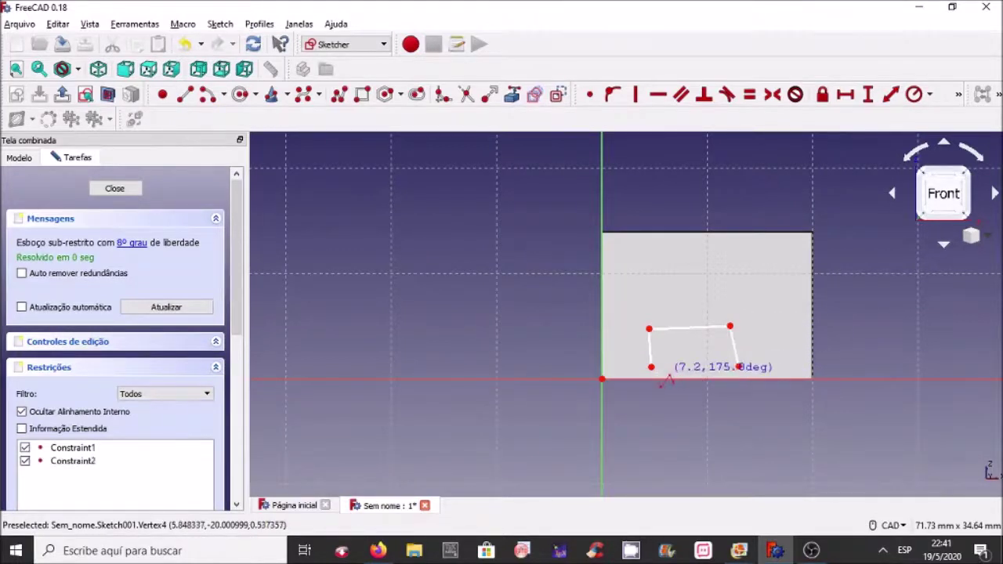
{"action": "left_click", "coordinate": [651, 367]}
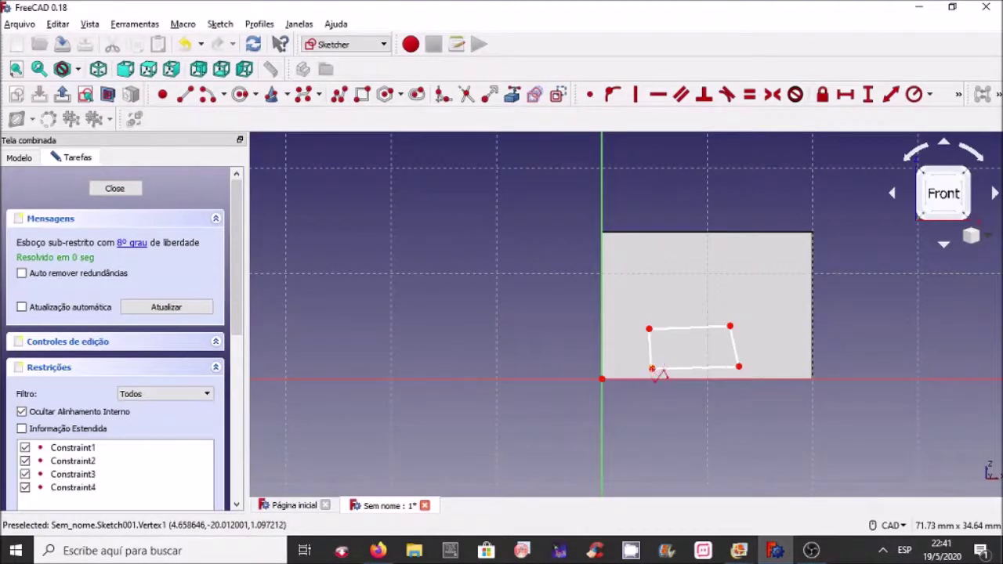
{"action": "right_click", "coordinate": [529, 295]}
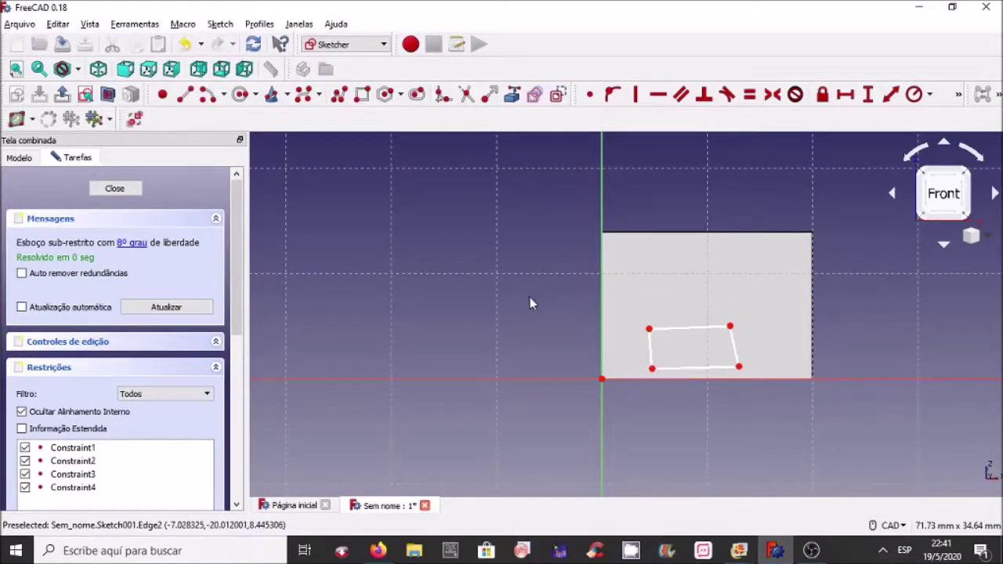
Add the block's top, right, bottom and left edges as external reference geometry.
{"action": "left_click", "coordinate": [669, 379]}
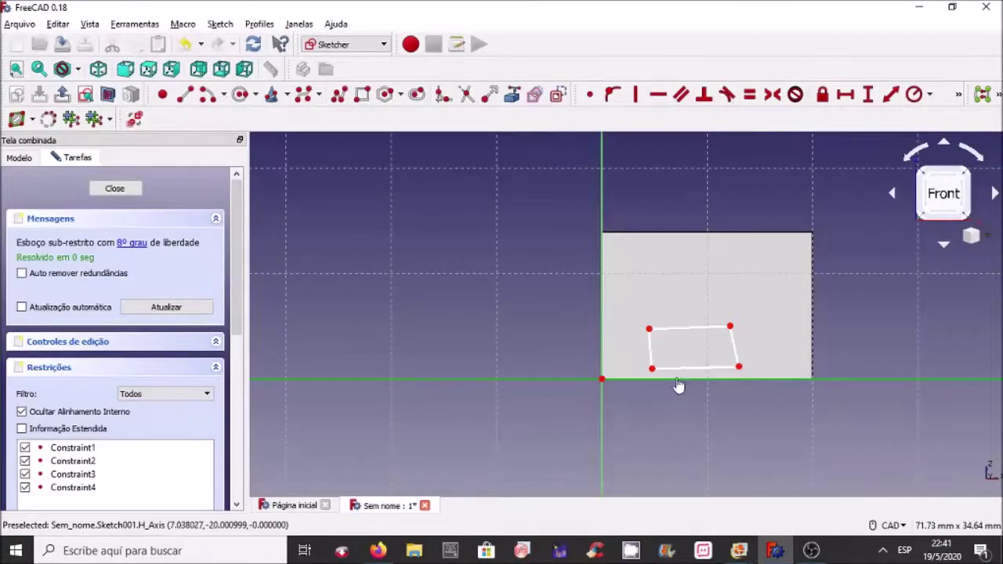
{"action": "left_click", "coordinate": [674, 380]}
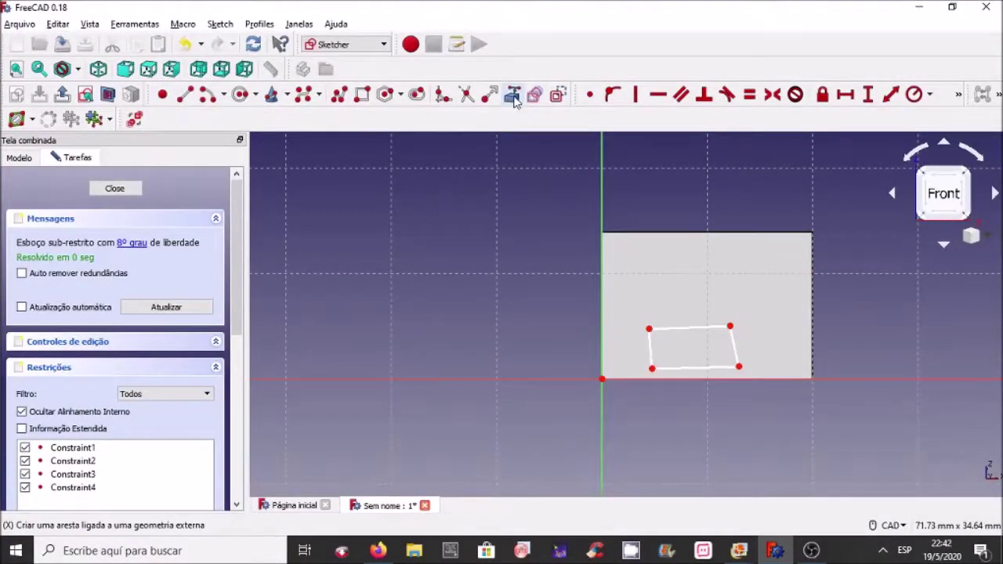
{"action": "left_click", "coordinate": [515, 94]}
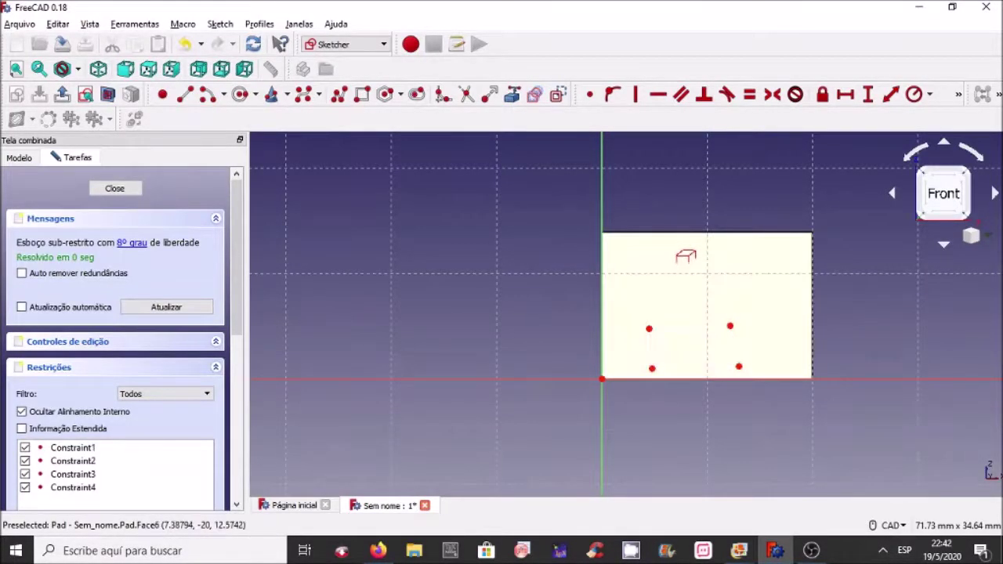
{"action": "left_click", "coordinate": [686, 237]}
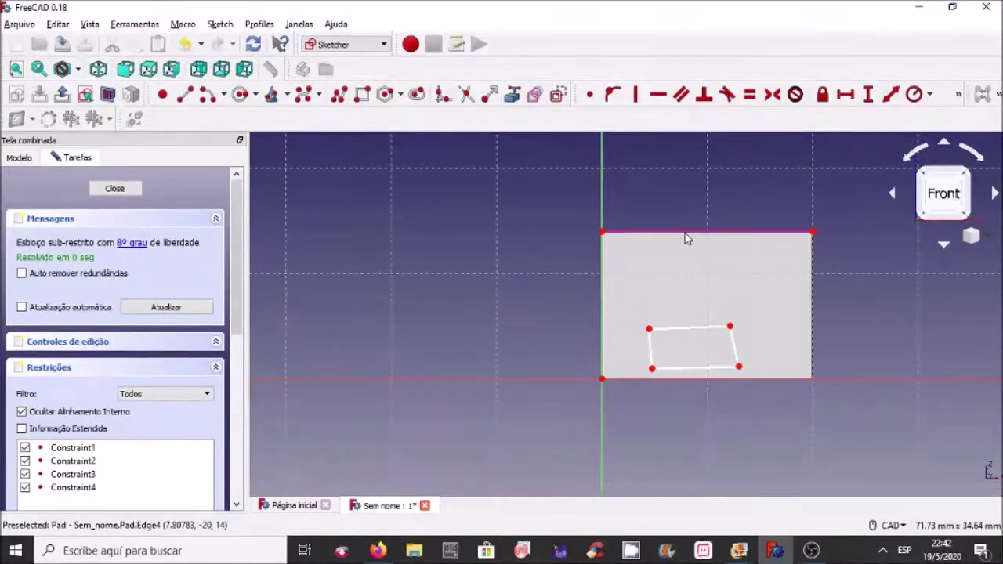
{"action": "left_click", "coordinate": [813, 289]}
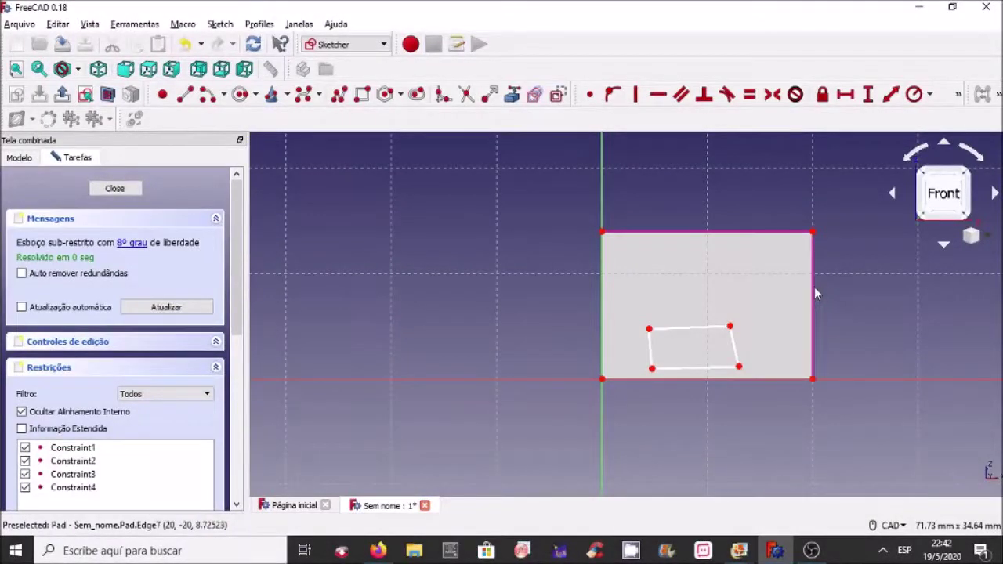
{"action": "left_click", "coordinate": [741, 380]}
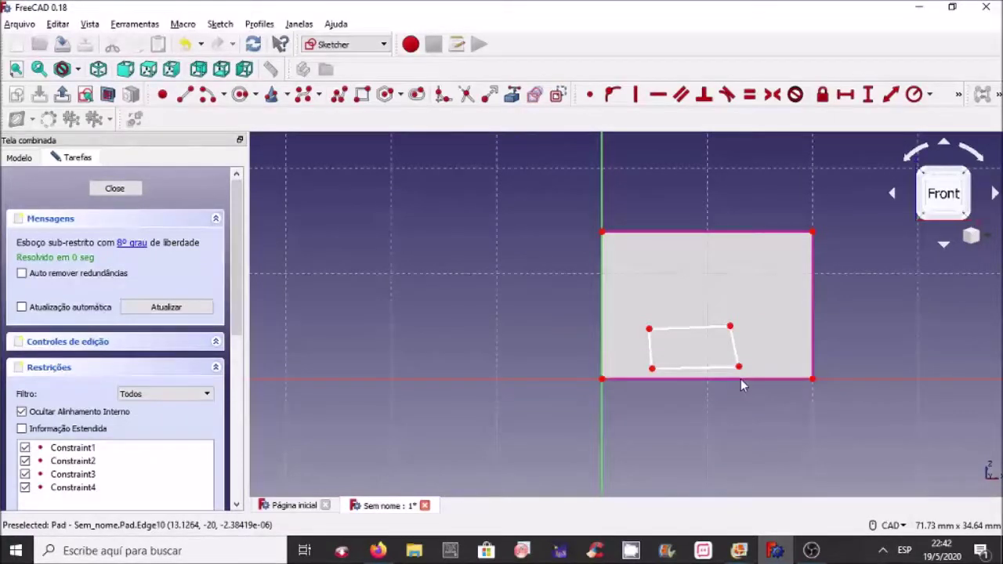
{"action": "left_click", "coordinate": [602, 308]}
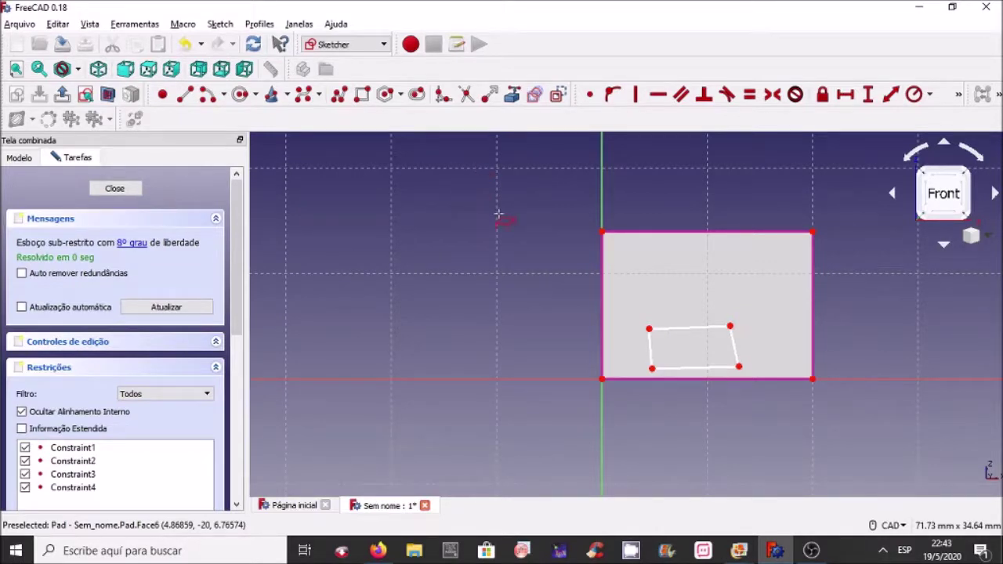
{"action": "key", "text": "Escape"}
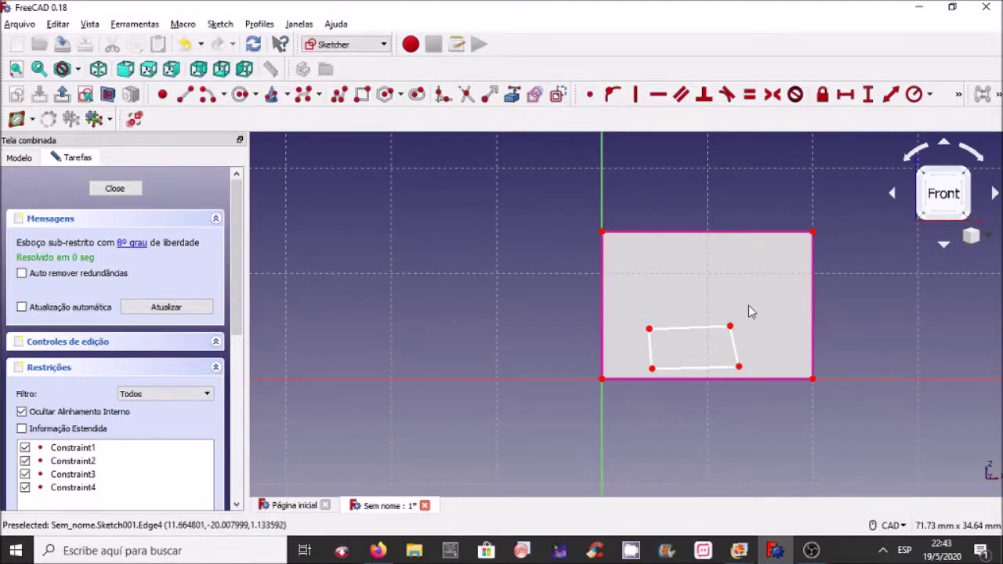
{"action": "left_click", "coordinate": [739, 367]}
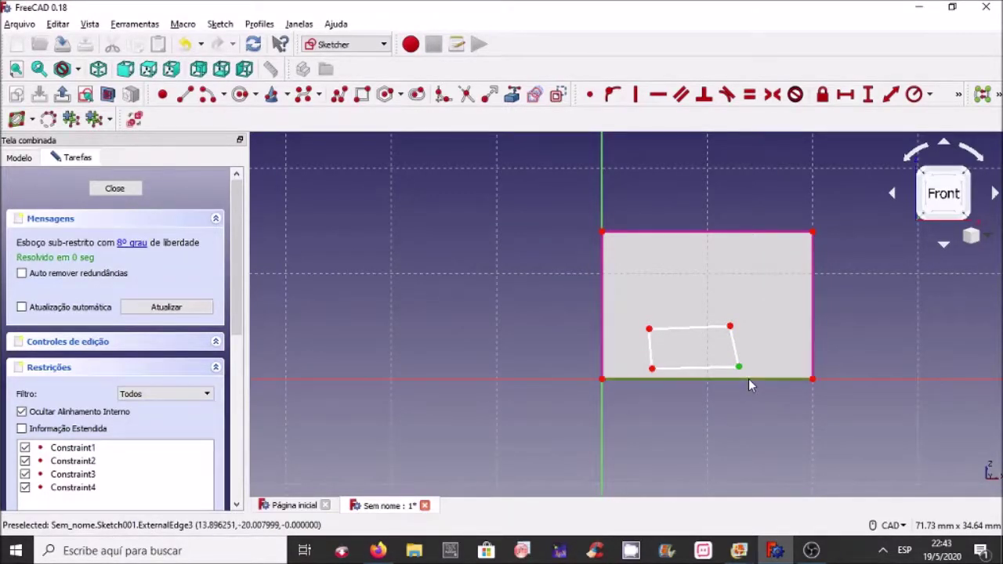
Constrain both bottom corners of the slot outline onto the block's bottom edge.
{"action": "left_click", "coordinate": [749, 379]}
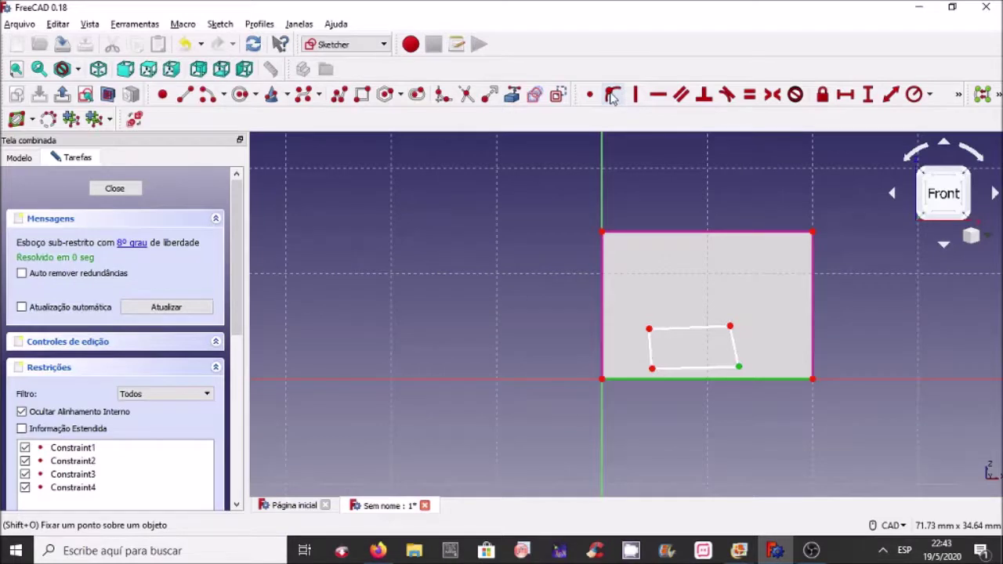
{"action": "left_click", "coordinate": [612, 94]}
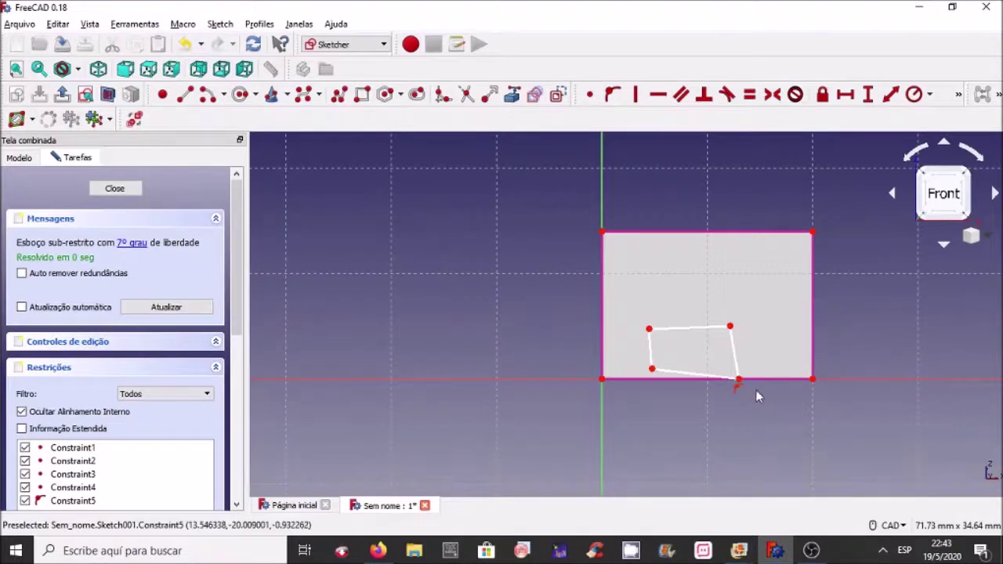
{"action": "left_click", "coordinate": [654, 371]}
{"action": "left_click", "coordinate": [657, 380]}
{"action": "left_click", "coordinate": [613, 94]}
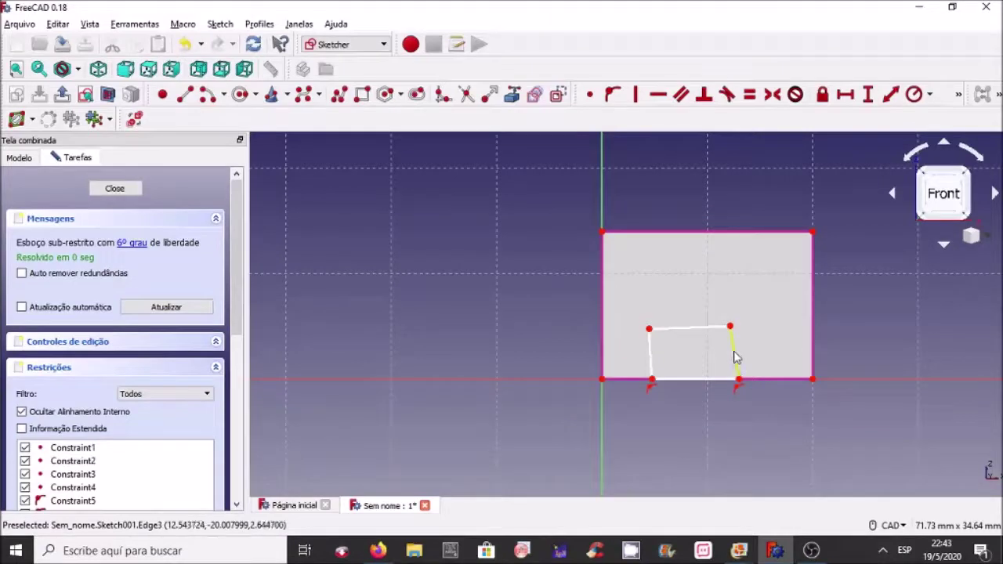
Make the slot's two sides vertical and its top side horizontal.
{"action": "left_click", "coordinate": [651, 358]}
{"action": "left_click", "coordinate": [735, 353]}
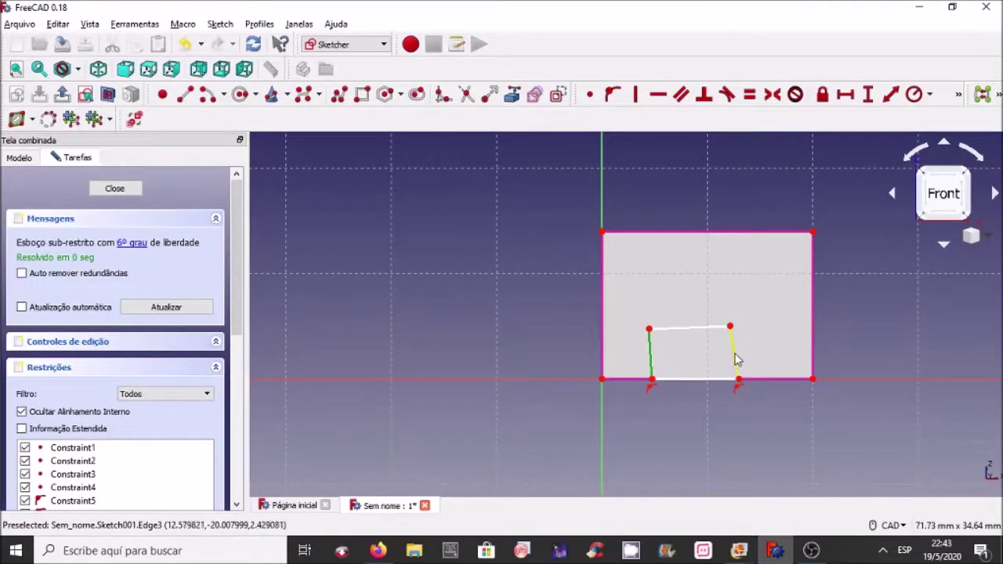
{"action": "left_click", "coordinate": [636, 94]}
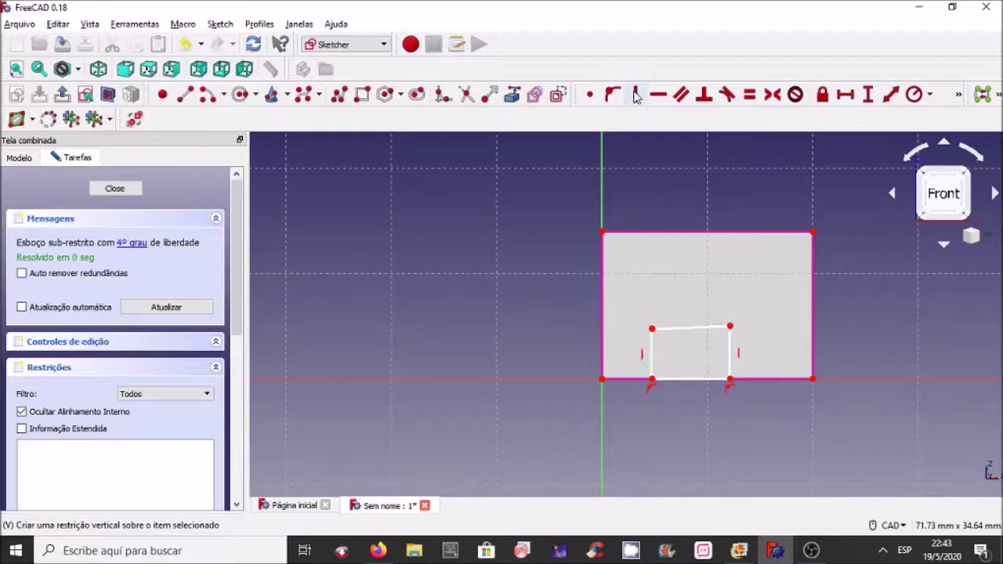
{"action": "left_click", "coordinate": [691, 329]}
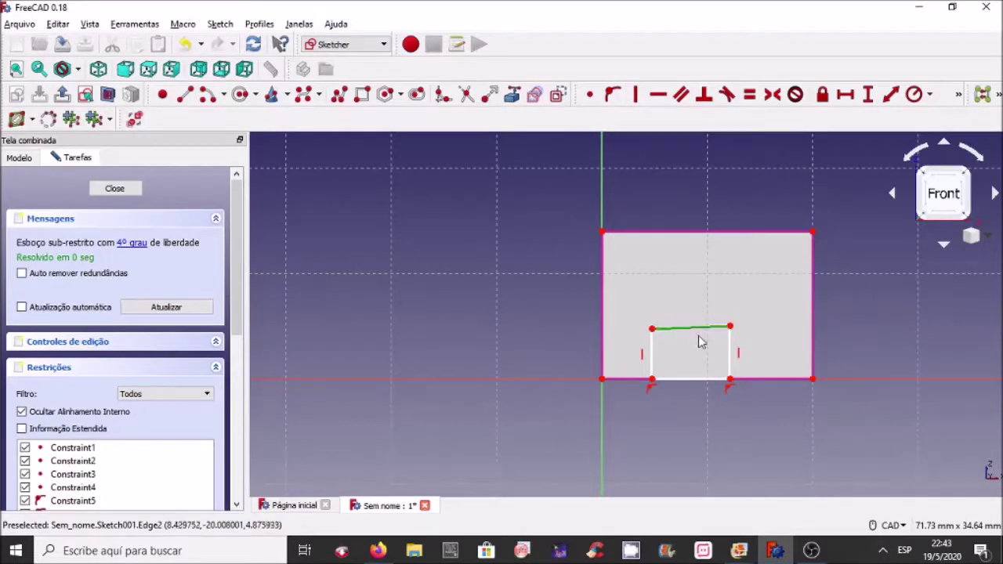
{"action": "left_click", "coordinate": [657, 95]}
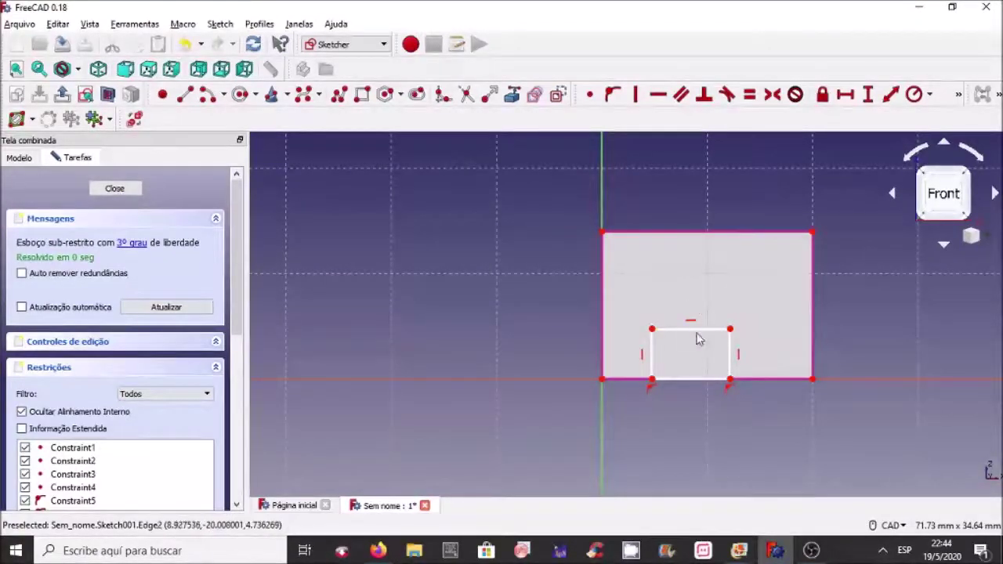
Select the slot's top side and bring up the 'figura 1 aula DT' drawing.
{"action": "left_click", "coordinate": [693, 333]}
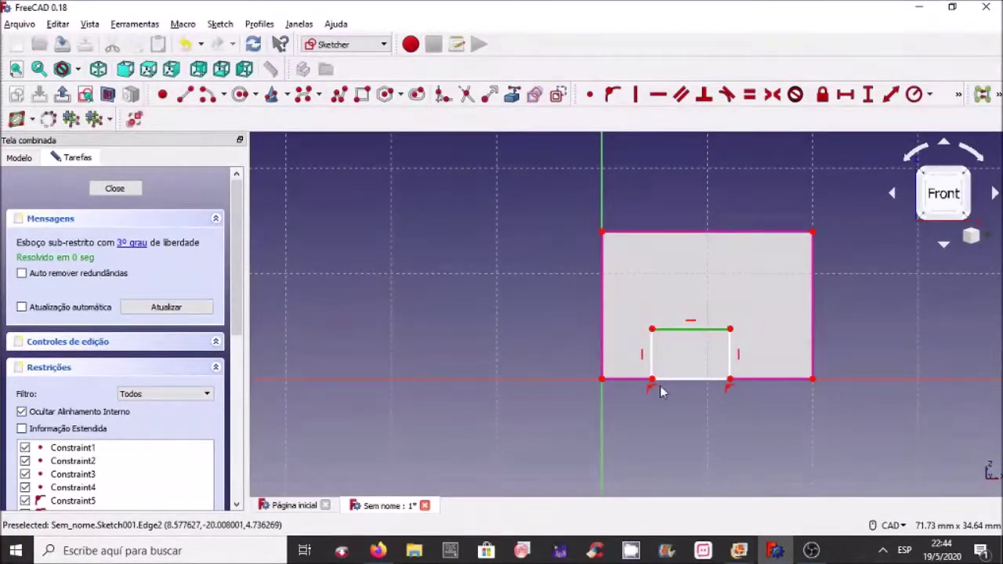
{"action": "left_click", "coordinate": [737, 549]}
{"action": "left_click", "coordinate": [759, 501]}
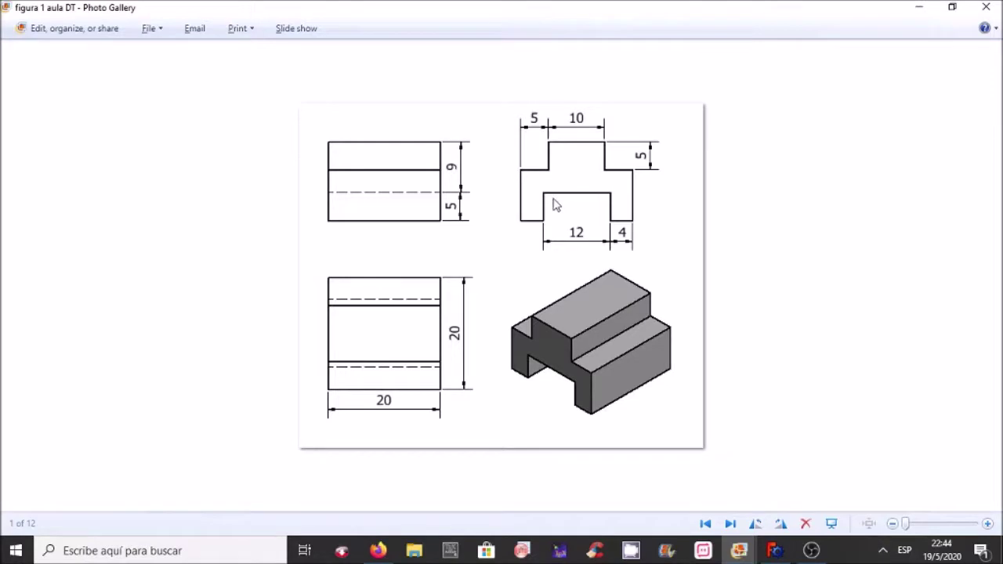
Switch from the reference drawing back to the FreeCAD slot sketch.
{"action": "left_click", "coordinate": [749, 547]}
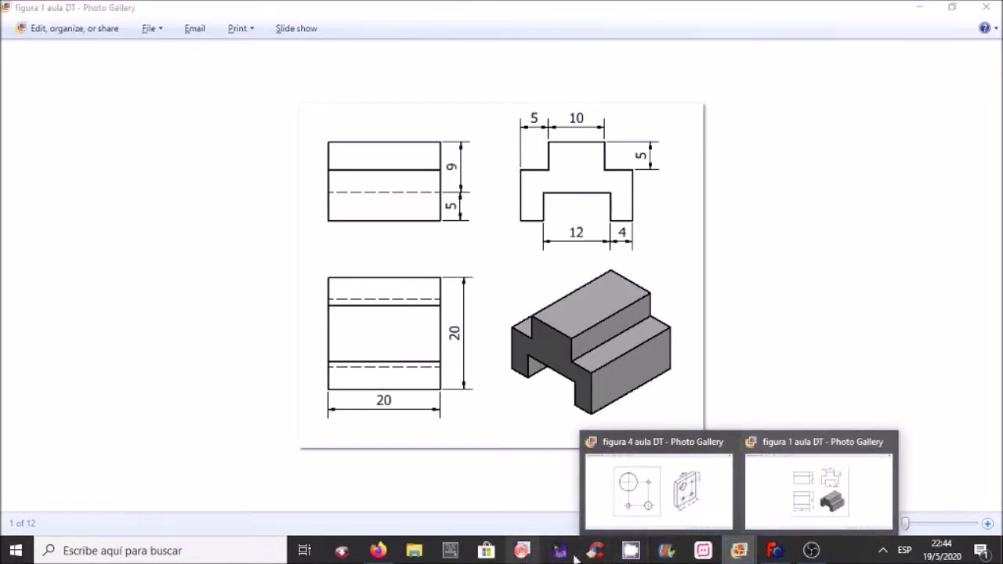
{"action": "left_click", "coordinate": [773, 550]}
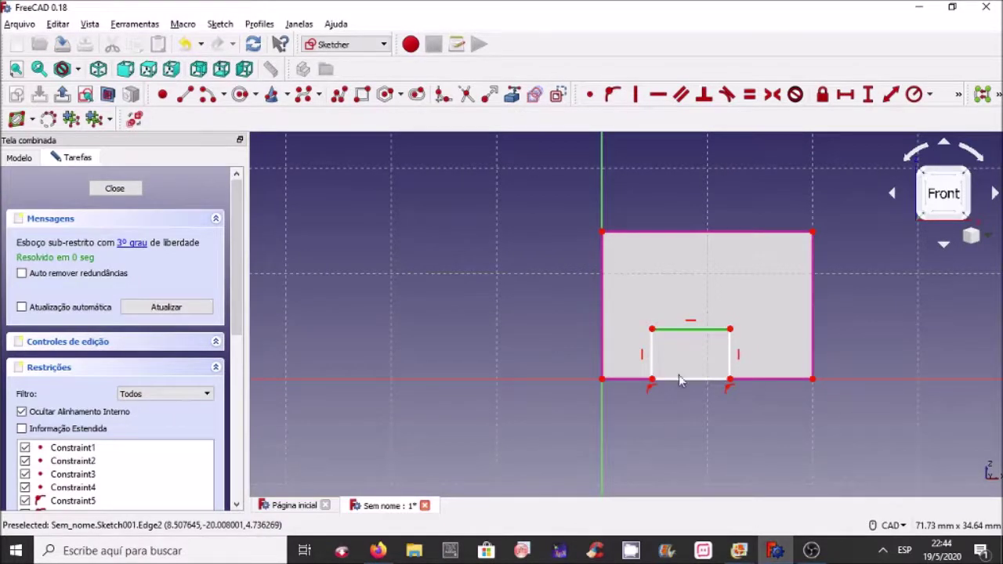
Constrain the slot's top side to 12 mm width and slide the slot sideways.
{"action": "left_click", "coordinate": [846, 98]}
{"action": "type", "text": "12"}
{"action": "key", "text": "Return"}
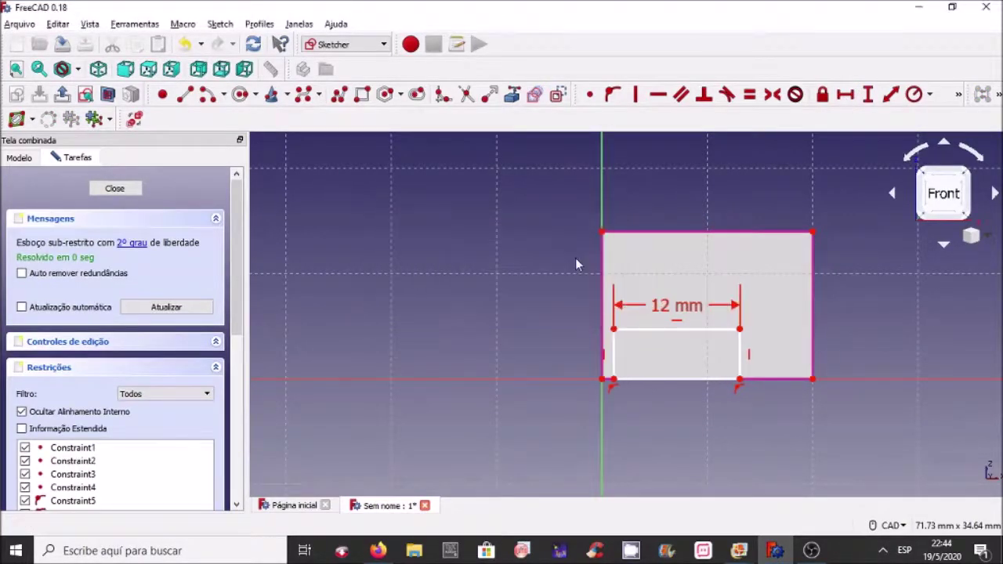
{"action": "mouse_move", "coordinate": [691, 333]}
{"action": "left_mouse_down"}
{"action": "mouse_move", "coordinate": [729, 345]}
{"action": "mouse_move", "coordinate": [674, 342]}
{"action": "mouse_move", "coordinate": [751, 347]}
{"action": "left_mouse_up"}
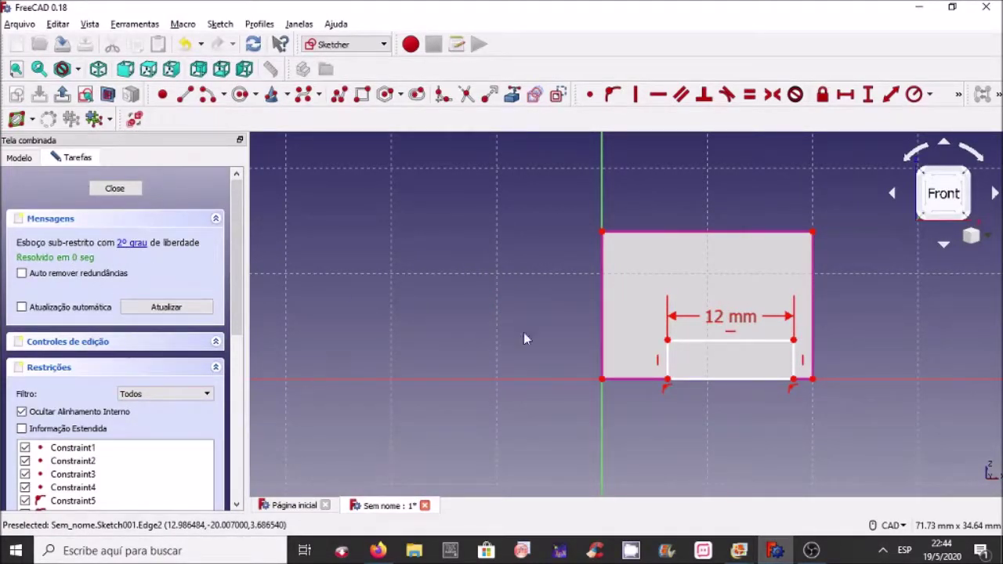
{"action": "left_click_drag", "start_coordinate": [694, 342], "coordinate": [674, 337]}
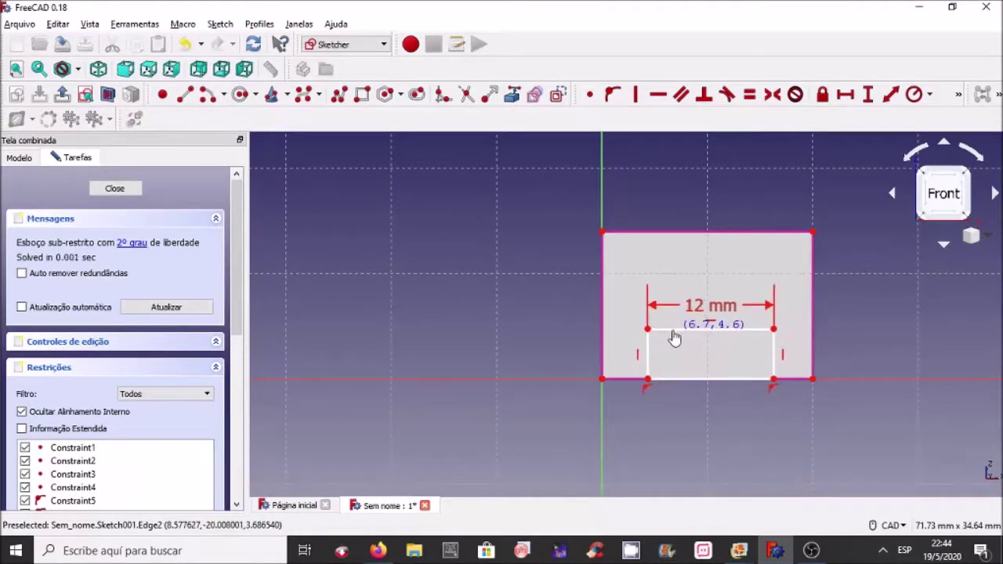
Stretch the slot rectangle taller by its top edge and select its left edge.
{"action": "scroll", "coordinate": [45, 266], "scroll_direction": "down", "scroll_amount": 3}
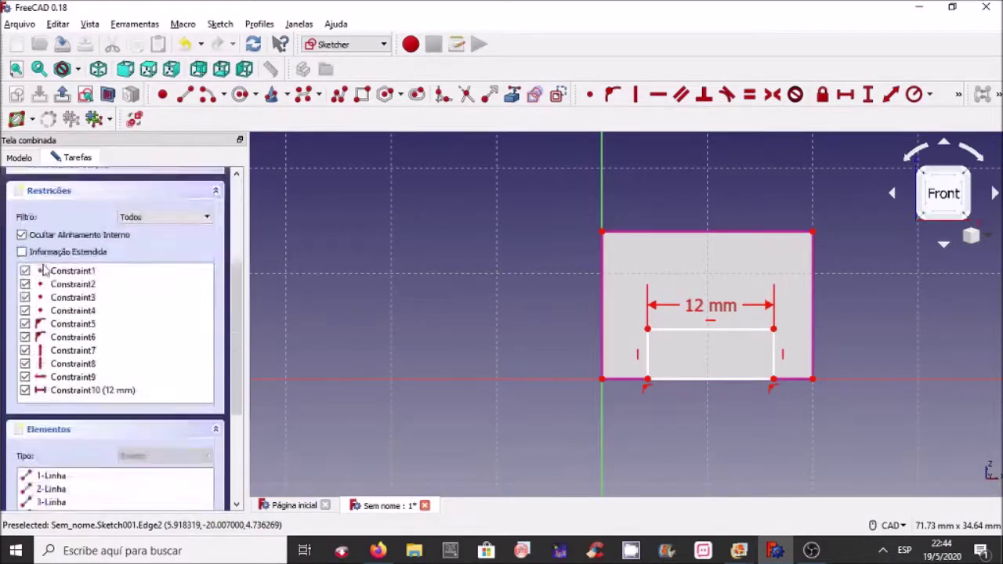
{"action": "scroll", "coordinate": [45, 271], "scroll_direction": "down", "scroll_amount": 2}
{"action": "scroll", "coordinate": [45, 297], "scroll_direction": "down", "scroll_amount": 1}
{"action": "scroll", "coordinate": [51, 321], "scroll_direction": "up", "scroll_amount": 4}
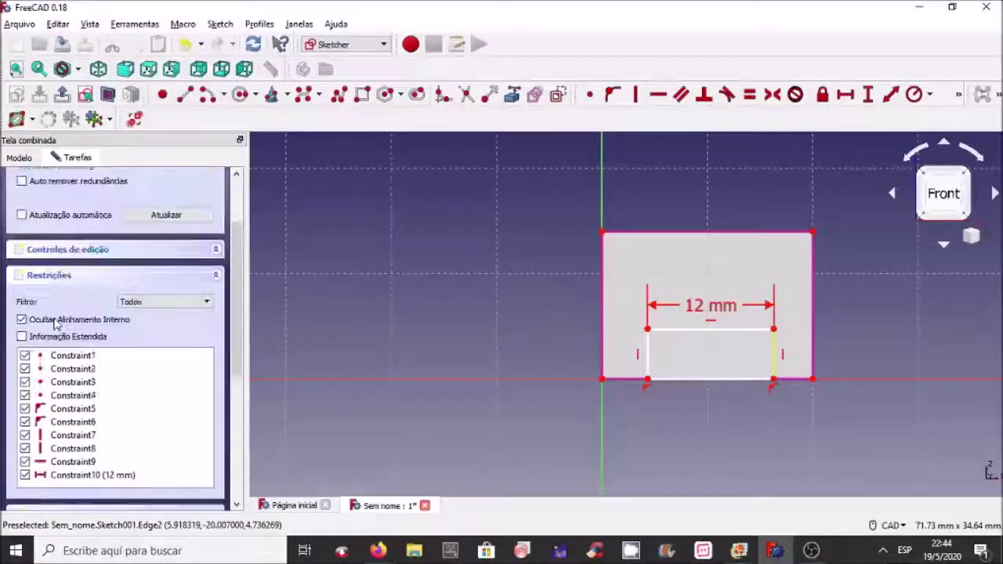
{"action": "scroll", "coordinate": [55, 325], "scroll_direction": "up", "scroll_amount": 2}
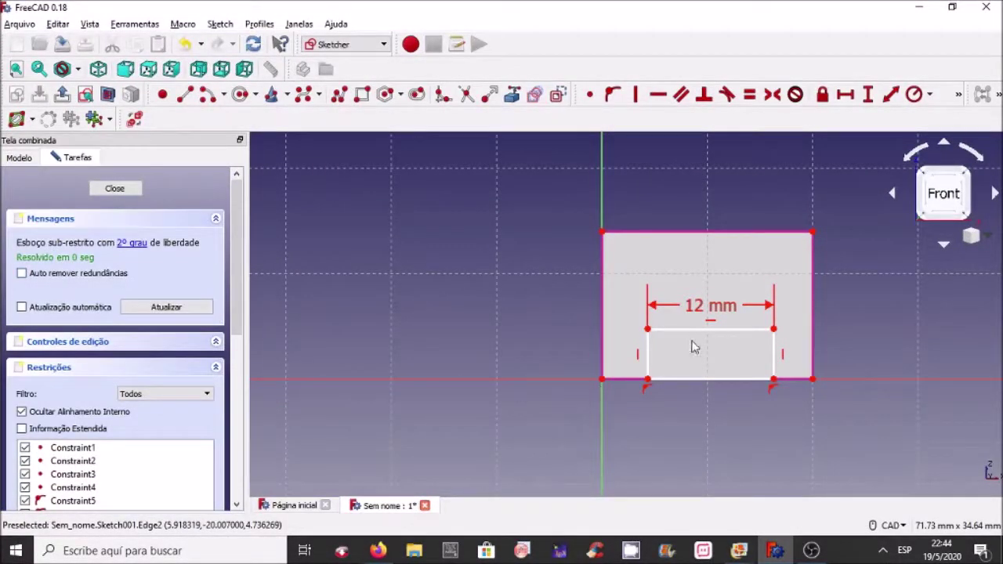
{"action": "left_click_drag", "start_coordinate": [683, 330], "coordinate": [679, 333]}
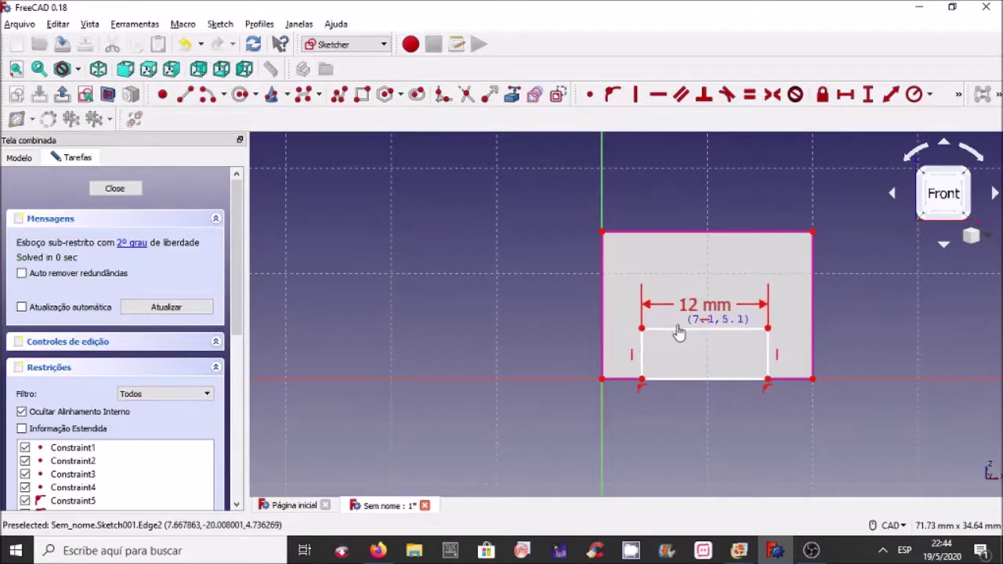
{"action": "left_click_drag", "start_coordinate": [678, 333], "coordinate": [657, 347]}
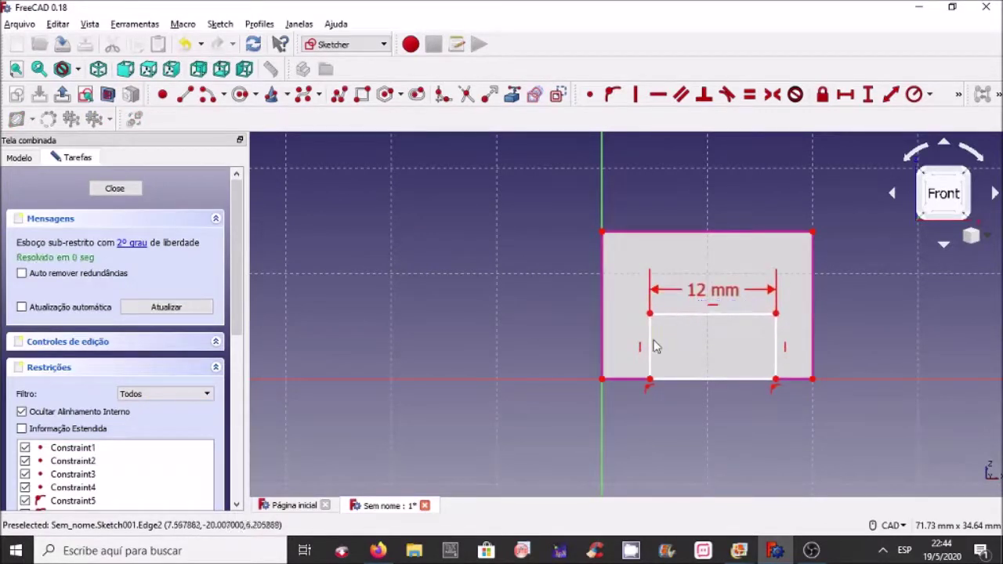
{"action": "left_click", "coordinate": [650, 345]}
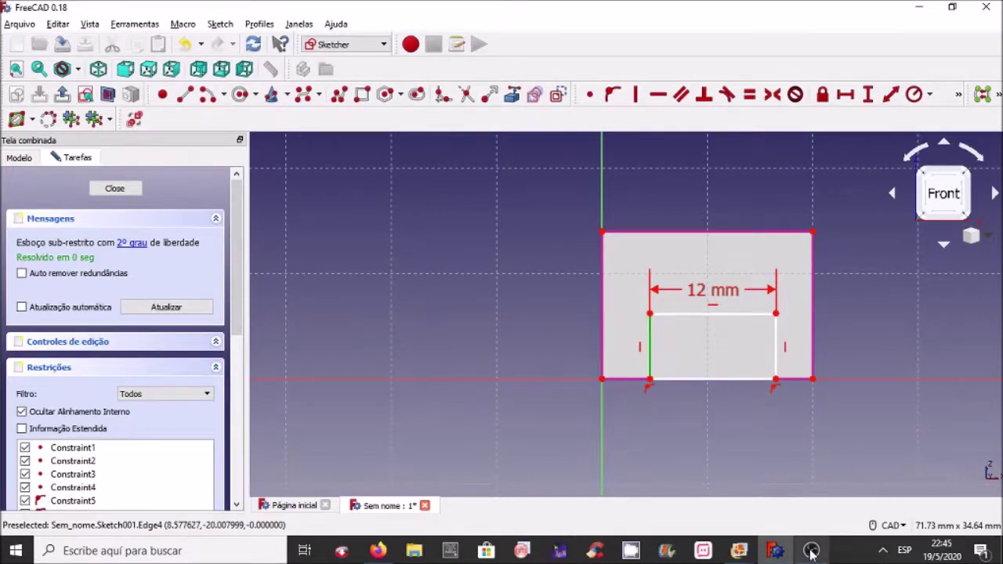
{"action": "mouse_move", "coordinate": [774, 551]}
{"action": "left_click", "coordinate": [756, 513]}
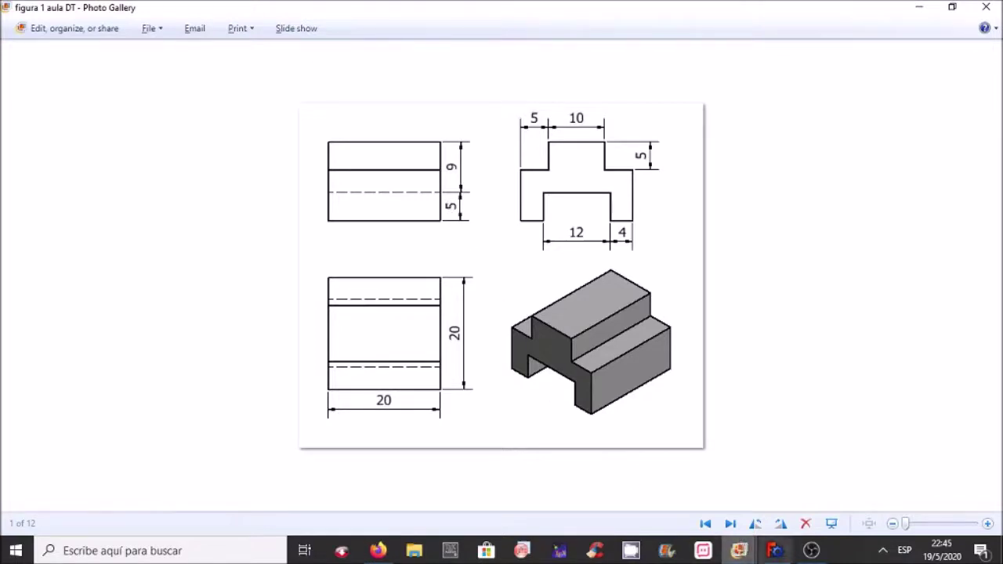
{"action": "left_click", "coordinate": [773, 551]}
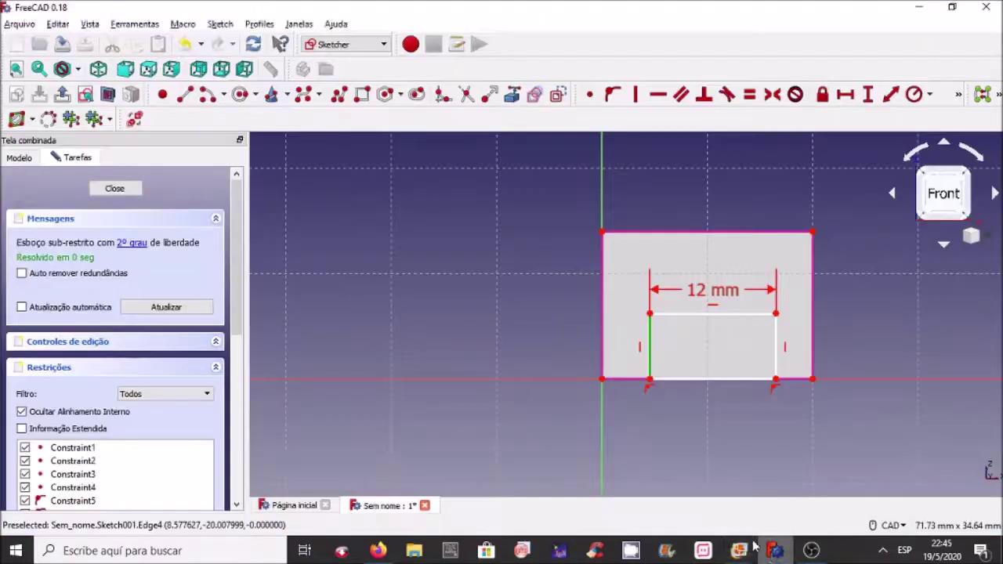
Constrain the slot's left edge to 5 mm height and move the dimension left of the block.
{"action": "left_click", "coordinate": [651, 341]}
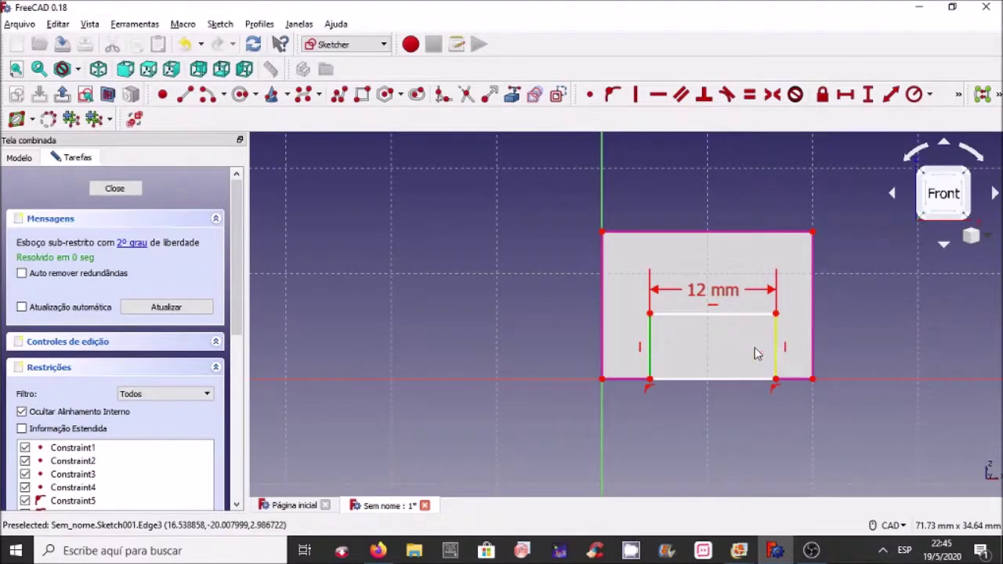
{"action": "left_click", "coordinate": [869, 95]}
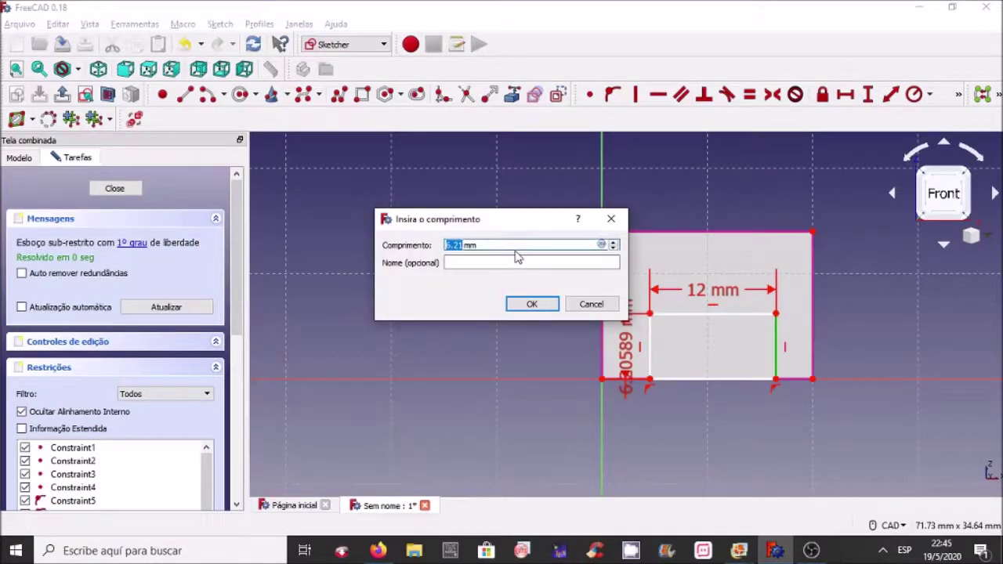
{"action": "type", "text": "5"}
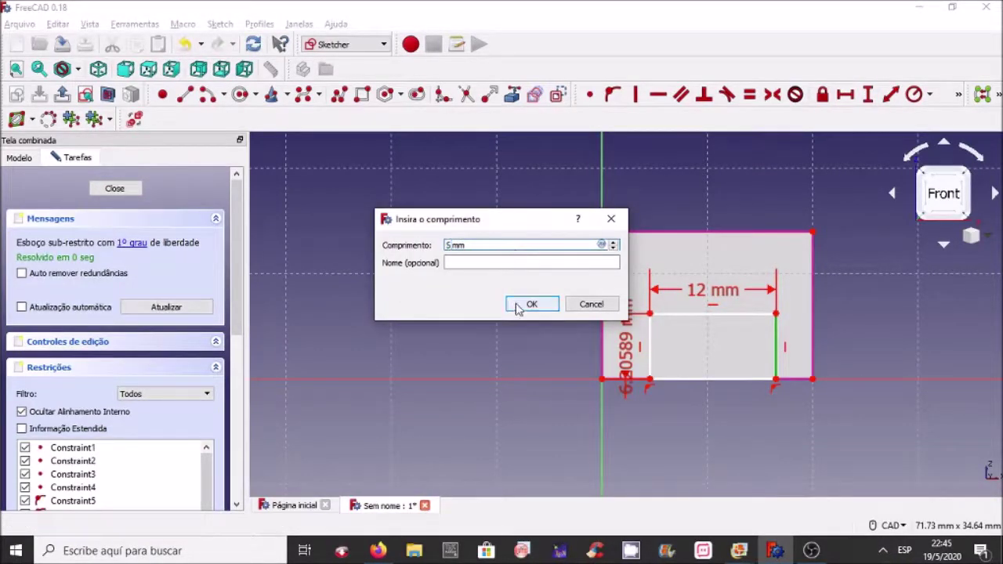
{"action": "left_click", "coordinate": [516, 303]}
{"action": "left_click_drag", "start_coordinate": [624, 337], "coordinate": [536, 356]}
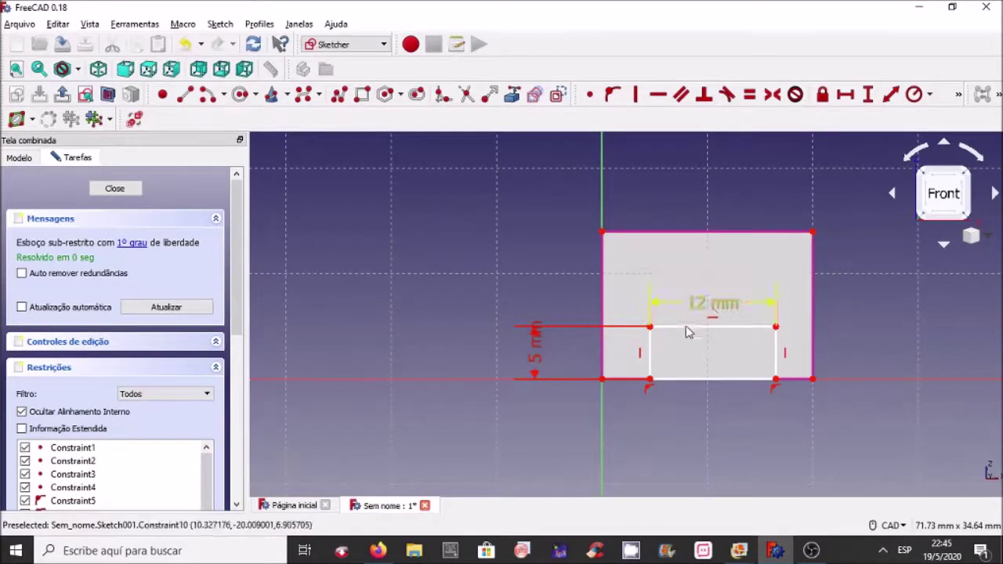
{"action": "mouse_move", "coordinate": [775, 551]}
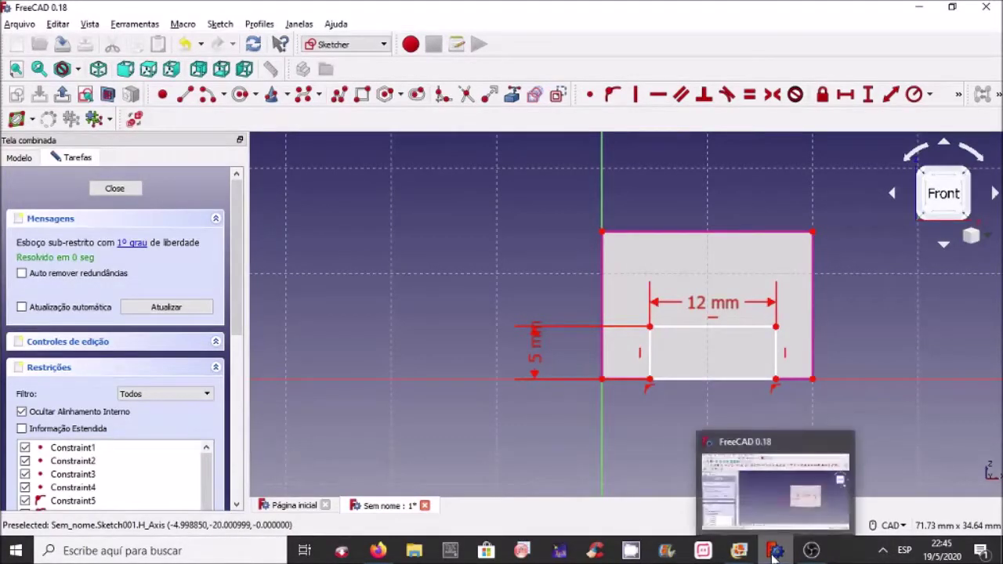
{"action": "mouse_move", "coordinate": [739, 551]}
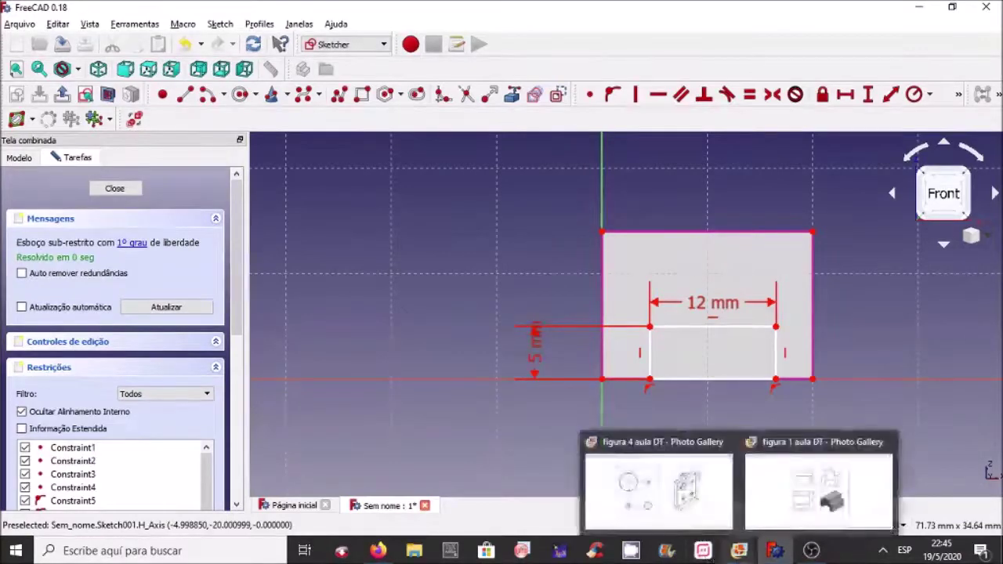
{"action": "left_click", "coordinate": [718, 446]}
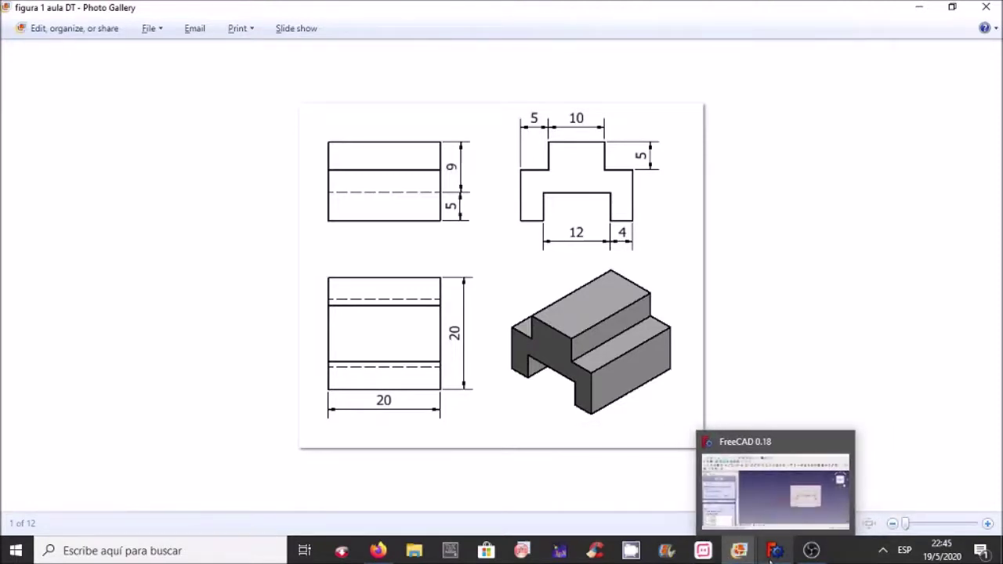
{"action": "mouse_move", "coordinate": [624, 226]}
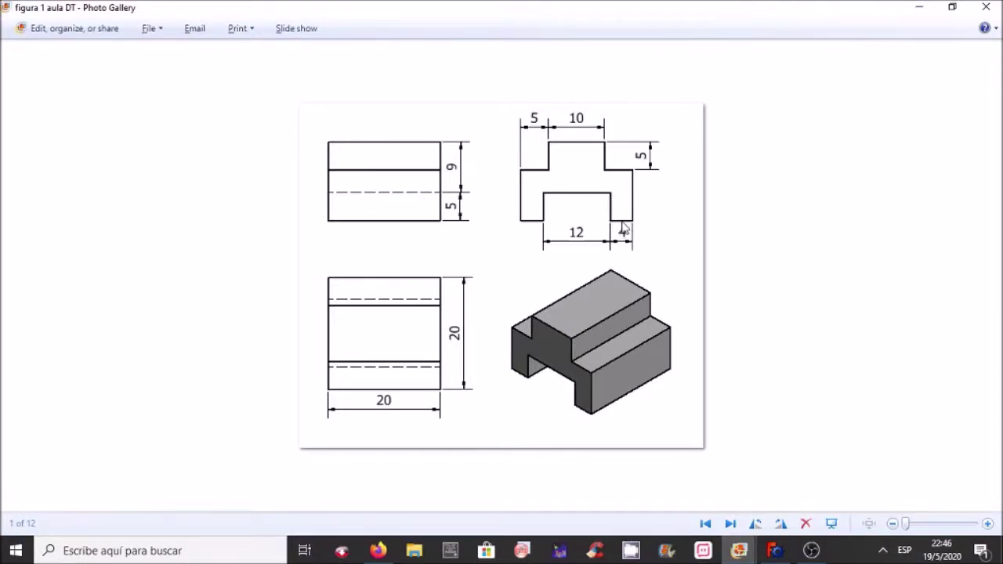
Switch back to the FreeCAD slot sketch after checking the drawing's slot dimensions.
{"action": "left_click", "coordinate": [773, 550]}
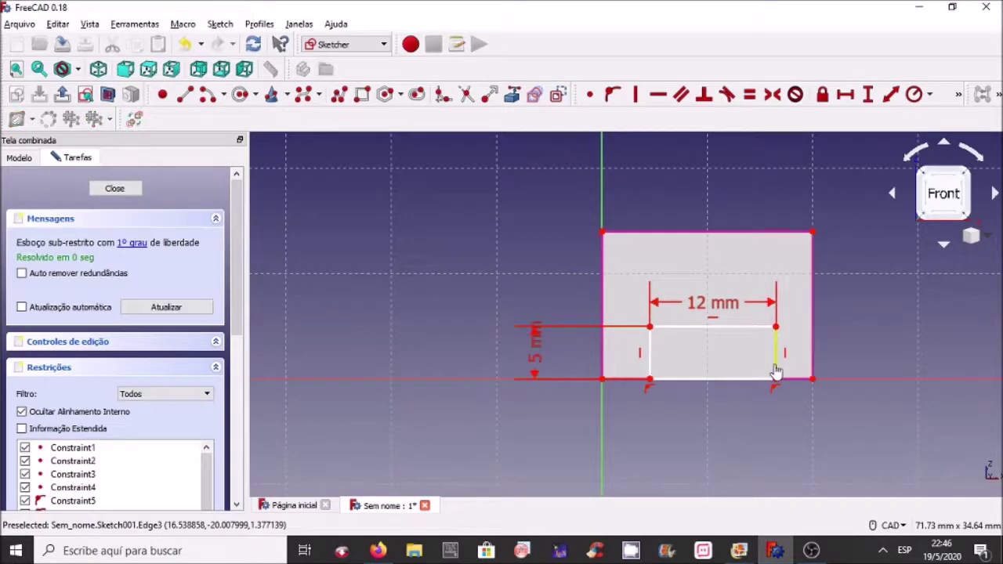
Slide the 12 × 5 mm slot rectangle left so it is centred on the block's bottom edge.
{"action": "left_click_drag", "start_coordinate": [773, 372], "coordinate": [767, 373]}
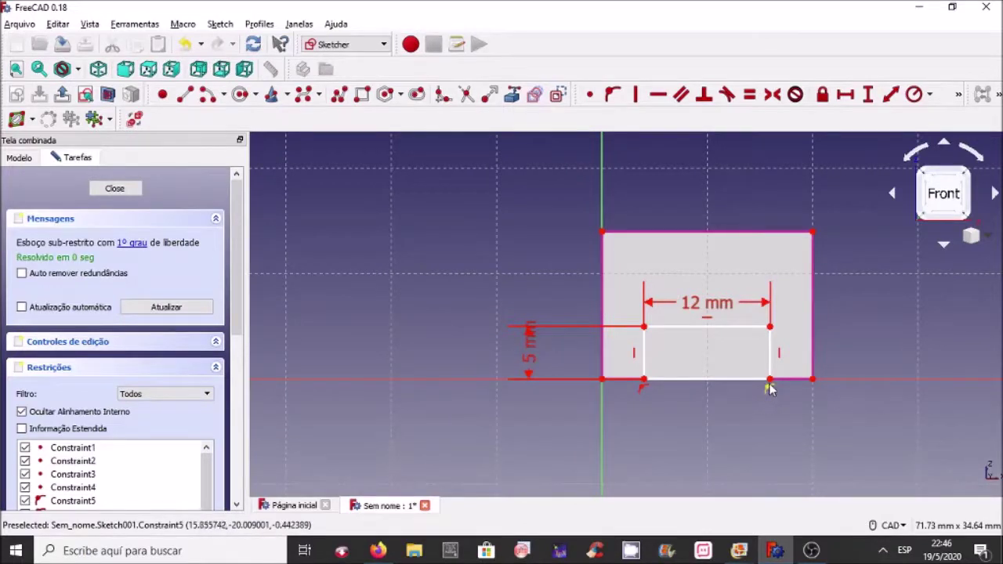
{"action": "scroll", "coordinate": [708, 386], "scroll_direction": "up", "scroll_amount": 1}
{"action": "scroll", "coordinate": [709, 384], "scroll_direction": "up", "scroll_amount": 1}
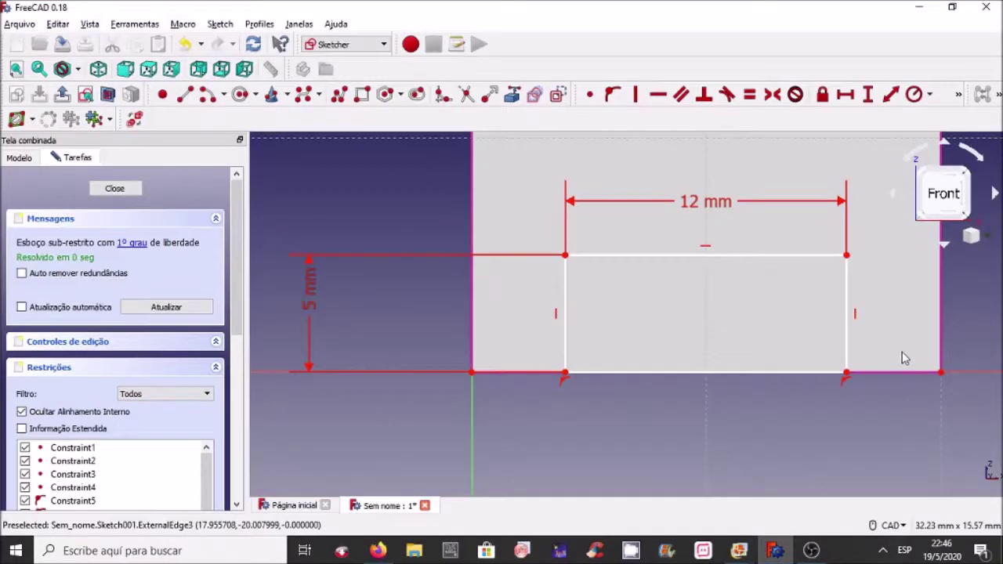
{"action": "mouse_move", "coordinate": [566, 377]}
{"action": "left_mouse_down"}
{"action": "mouse_move", "coordinate": [575, 379]}
{"action": "mouse_move", "coordinate": [455, 377]}
{"action": "mouse_move", "coordinate": [567, 379]}
{"action": "left_mouse_up"}
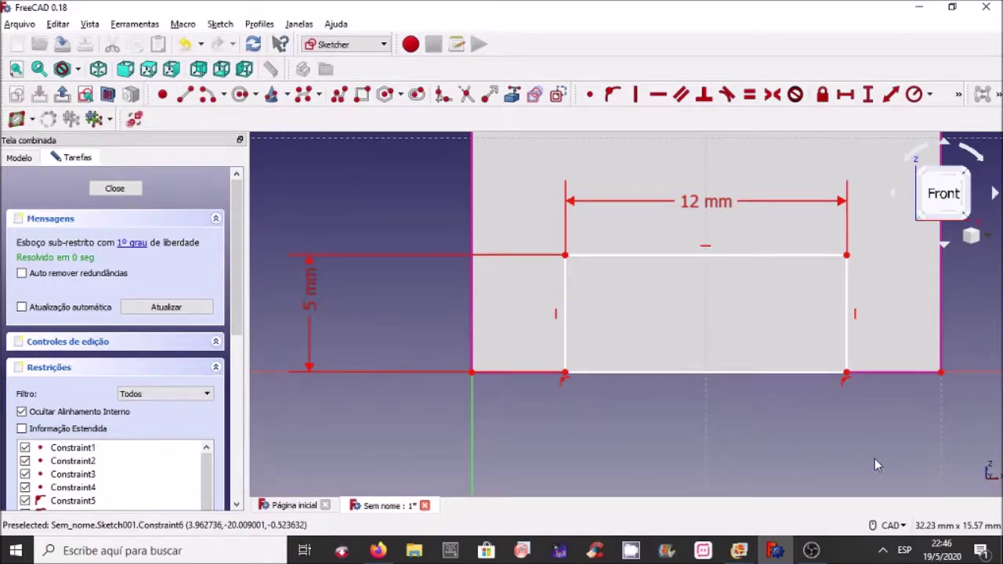
{"action": "scroll", "coordinate": [875, 458], "scroll_direction": "down", "scroll_amount": 2}
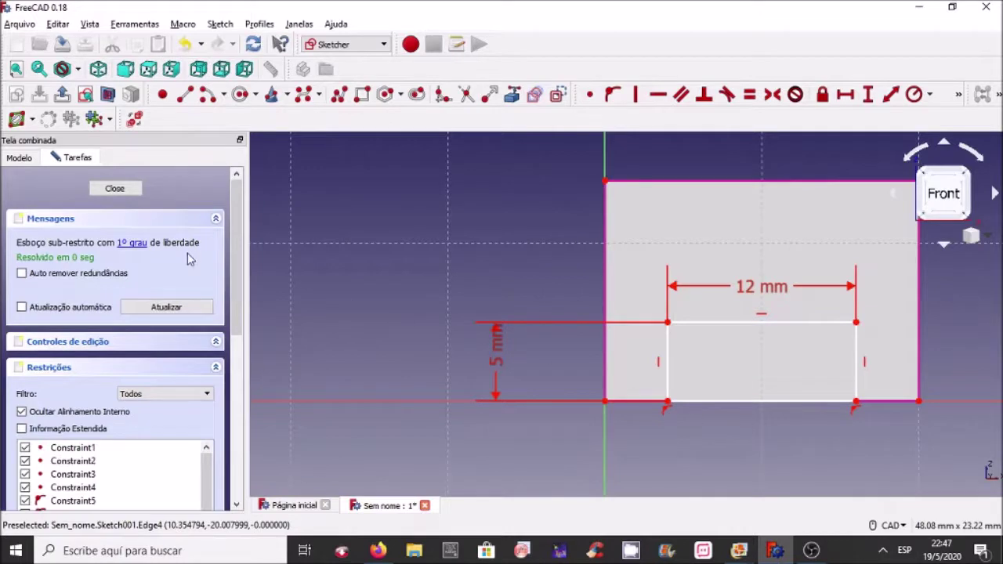
Close the slot sketch, select it and start a Pocket (Perfuração) from it.
{"action": "left_click", "coordinate": [135, 192]}
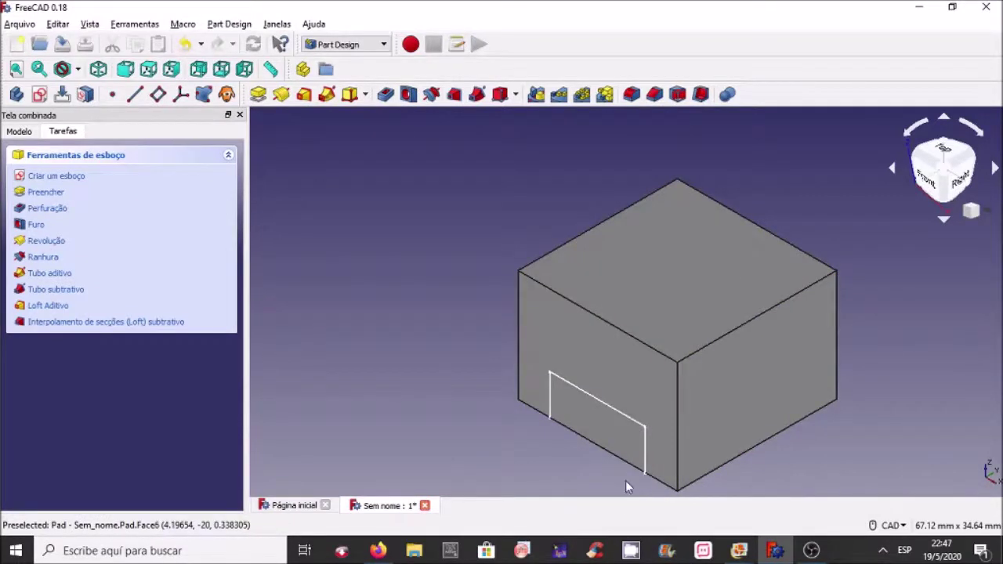
{"action": "left_click", "coordinate": [634, 428]}
{"action": "double_click", "coordinate": [634, 428]}
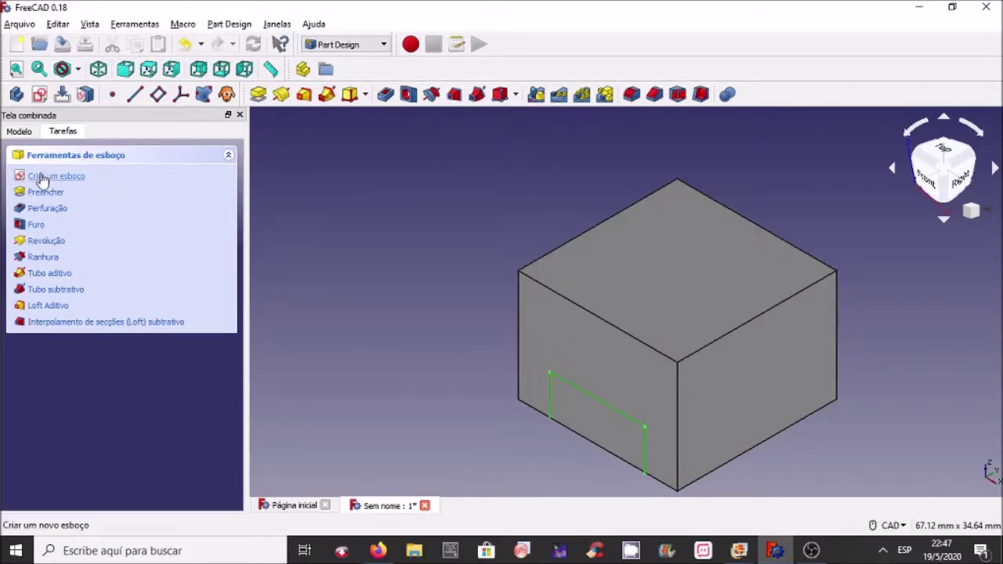
{"action": "left_click", "coordinate": [43, 210]}
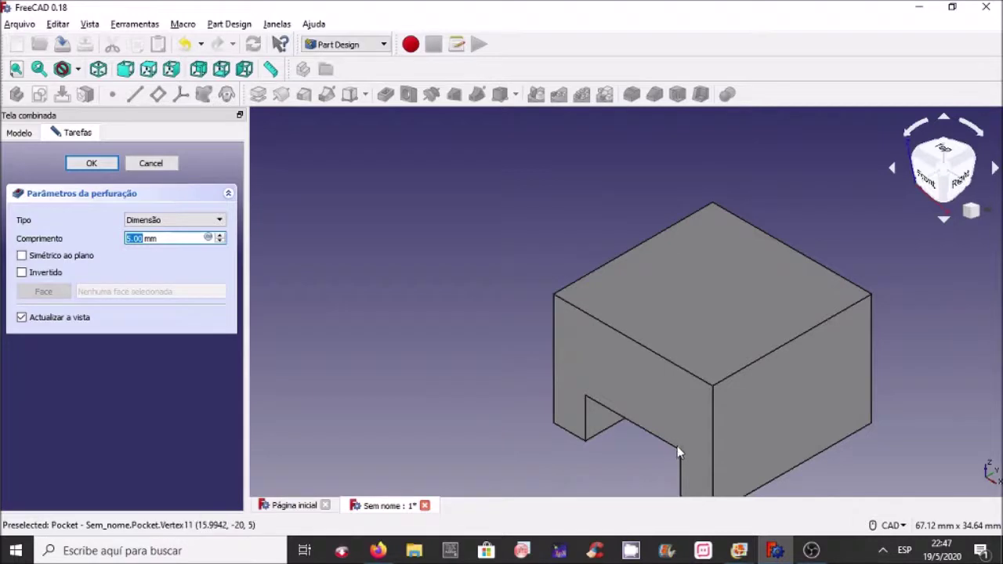
Inspect the 5 mm pocket preview from below, compare with the drawing, and open the depth Type list.
{"action": "scroll", "coordinate": [693, 358], "scroll_direction": "down", "scroll_amount": 2}
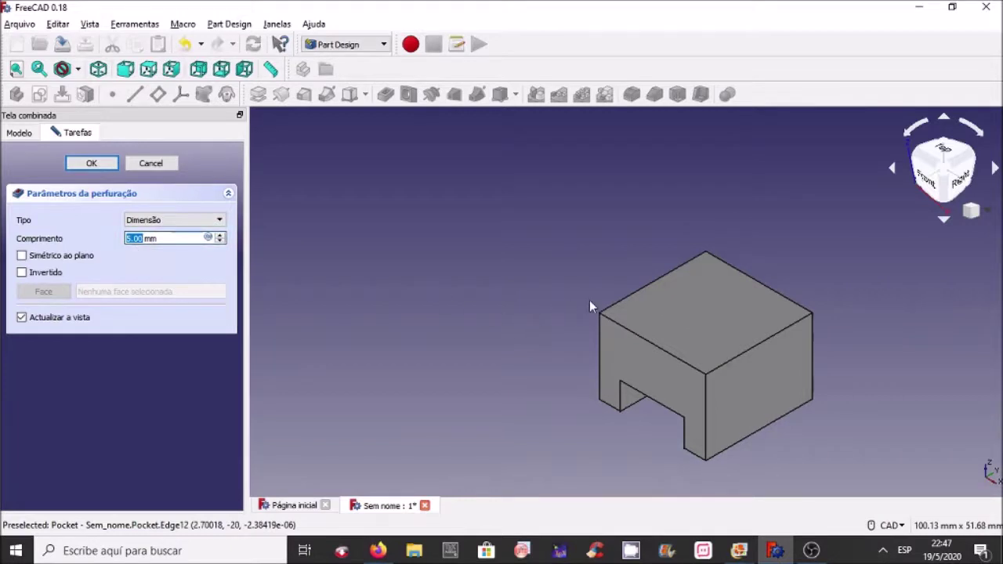
{"action": "middle_click_drag", "start_coordinate": [674, 243], "coordinate": [726, 193]}
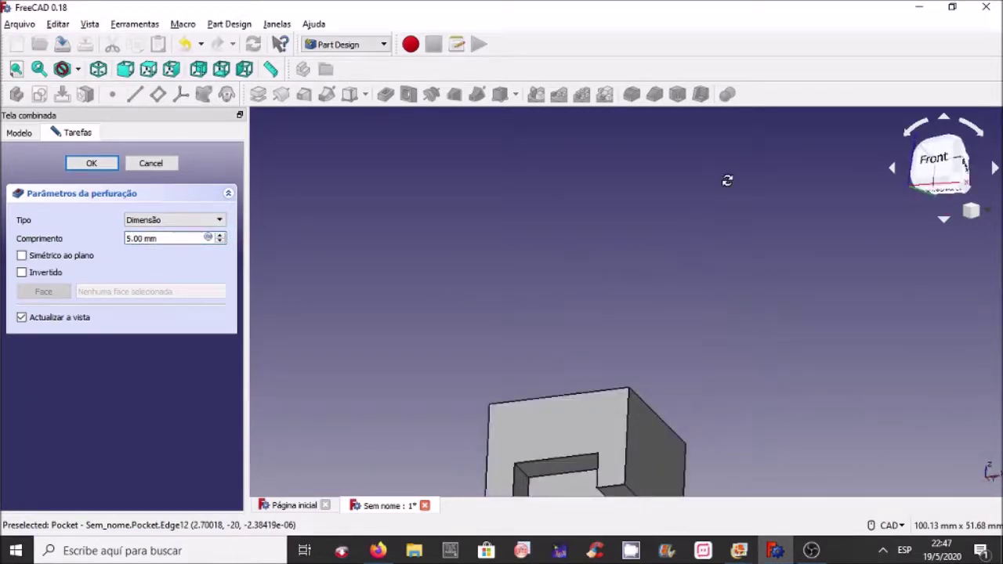
{"action": "scroll", "coordinate": [726, 192], "scroll_direction": "down", "scroll_amount": 2}
{"action": "scroll", "coordinate": [548, 259], "scroll_direction": "down", "scroll_amount": 3}
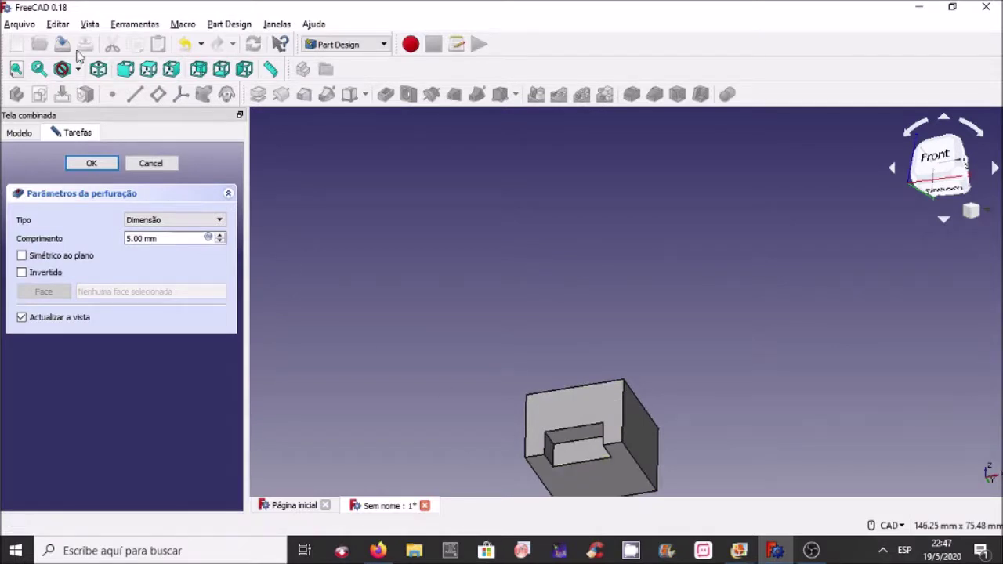
{"action": "left_click", "coordinate": [16, 69]}
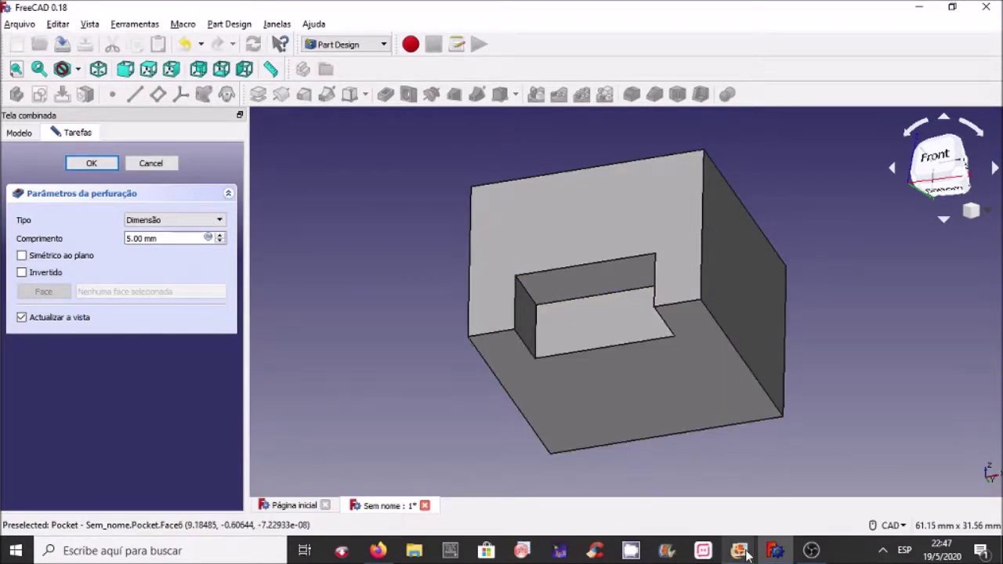
{"action": "mouse_move", "coordinate": [739, 551]}
{"action": "left_click", "coordinate": [769, 513]}
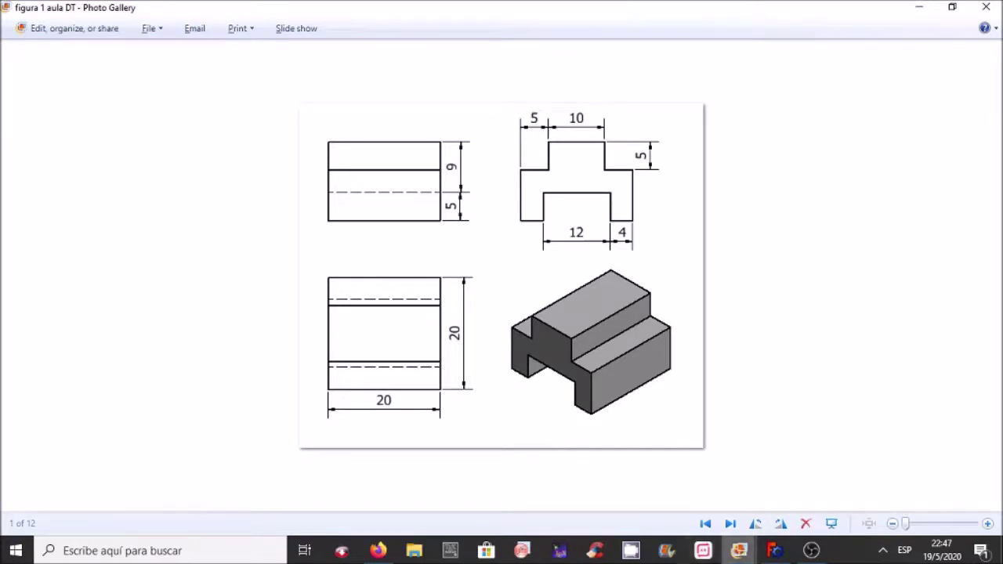
{"action": "left_click", "coordinate": [774, 551]}
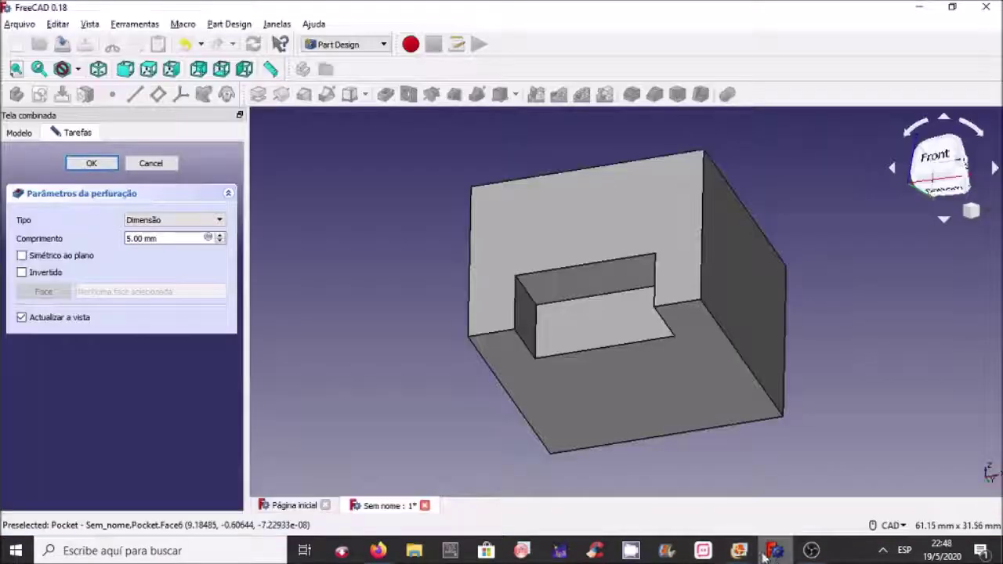
{"action": "left_click", "coordinate": [216, 223]}
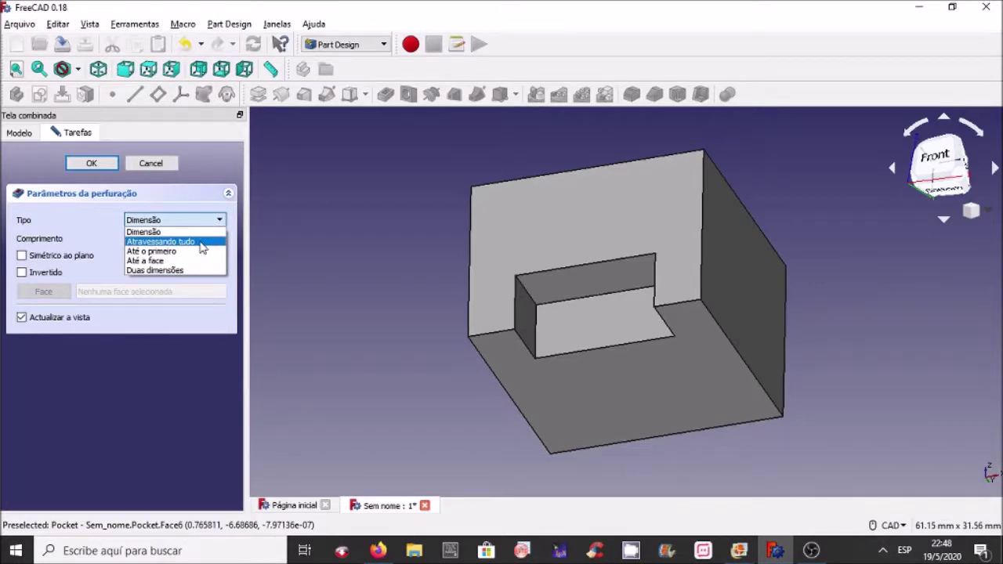
Set the pocket type to 'Atravessando tudo' (Through all) and confirm the slot pocket.
{"action": "left_click", "coordinate": [193, 243]}
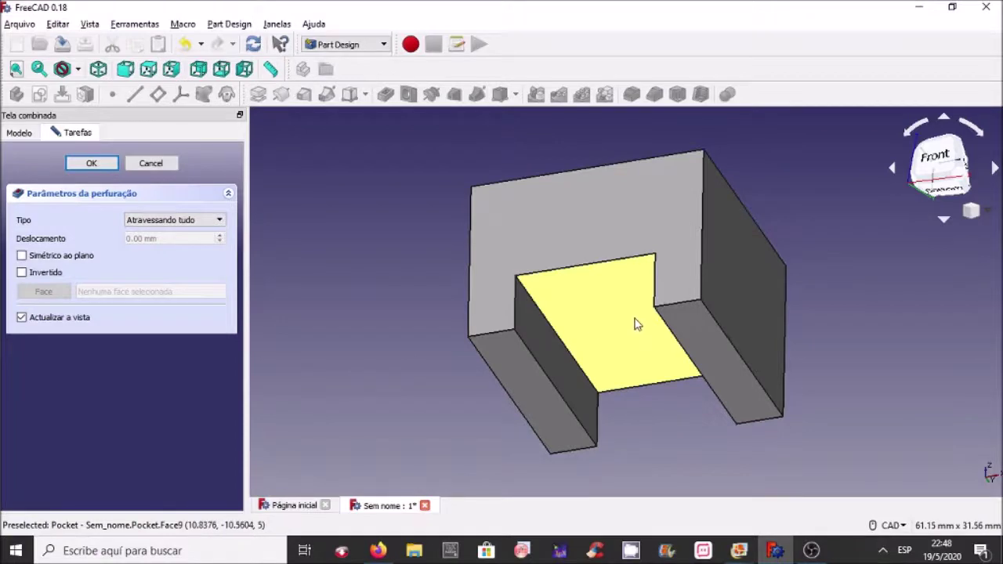
{"action": "mouse_move", "coordinate": [635, 313]}
{"action": "middle_mouse_down"}
{"action": "mouse_move", "coordinate": [711, 369]}
{"action": "mouse_move", "coordinate": [595, 328]}
{"action": "mouse_move", "coordinate": [637, 381]}
{"action": "middle_mouse_up"}
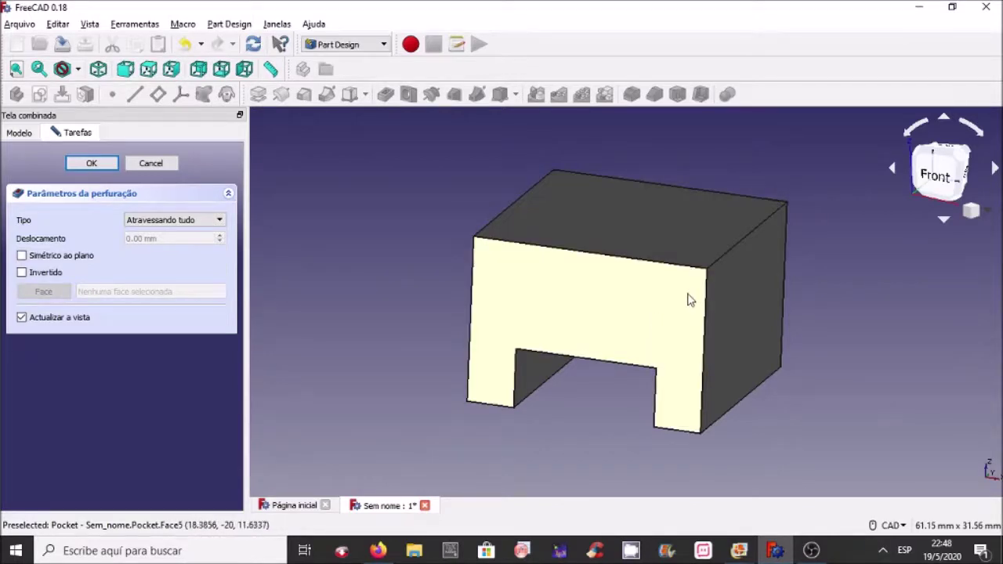
{"action": "left_click", "coordinate": [538, 321]}
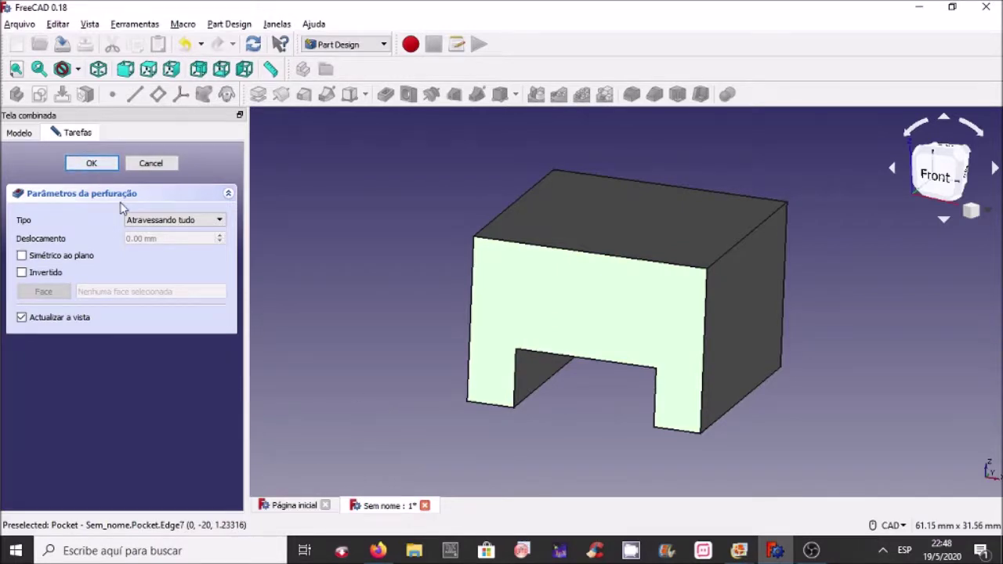
{"action": "left_click", "coordinate": [302, 261]}
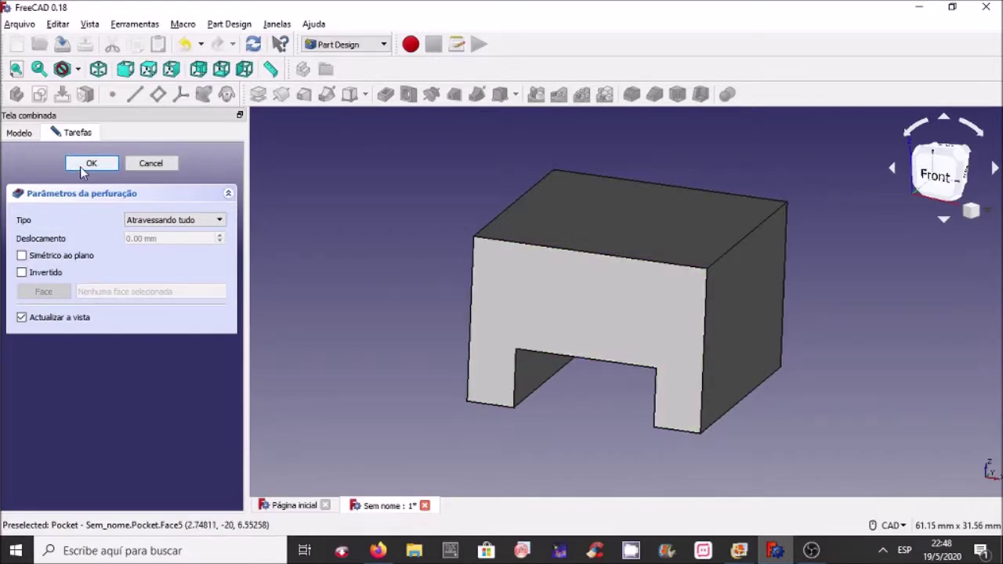
{"action": "left_click", "coordinate": [86, 164]}
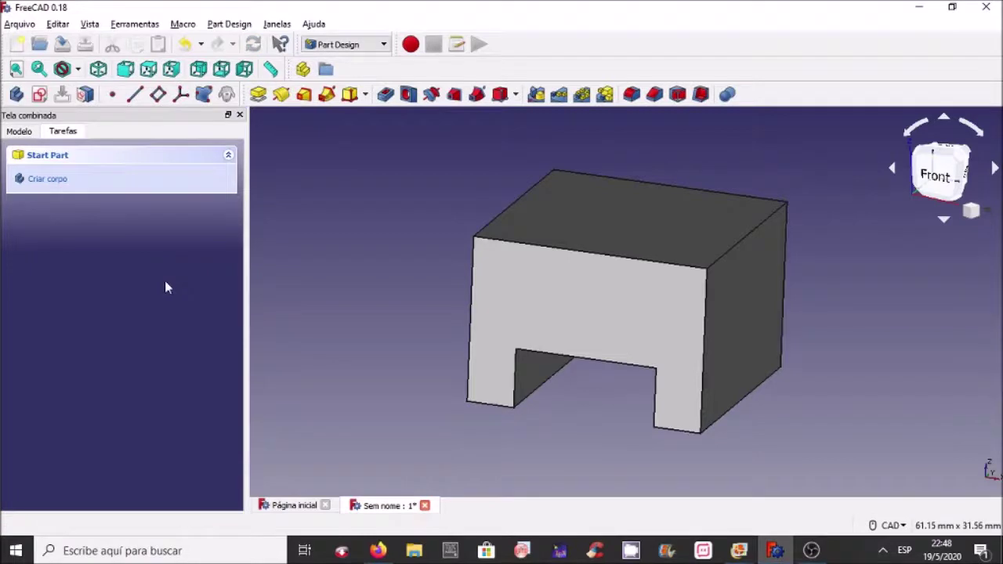
Create a new sketch on the block's front face, then open the pad's original Sketch.
{"action": "left_click", "coordinate": [574, 314]}
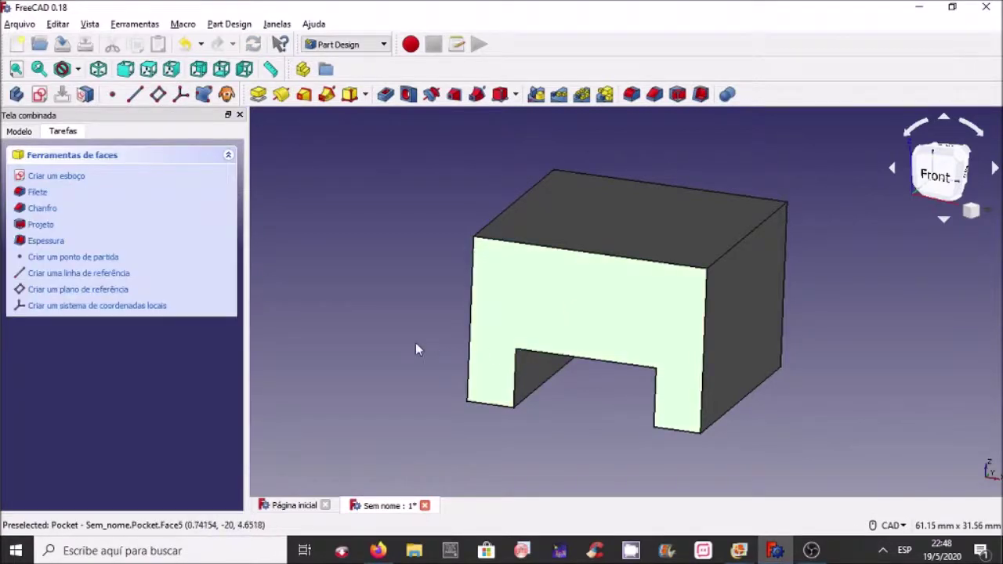
{"action": "left_click", "coordinate": [59, 177]}
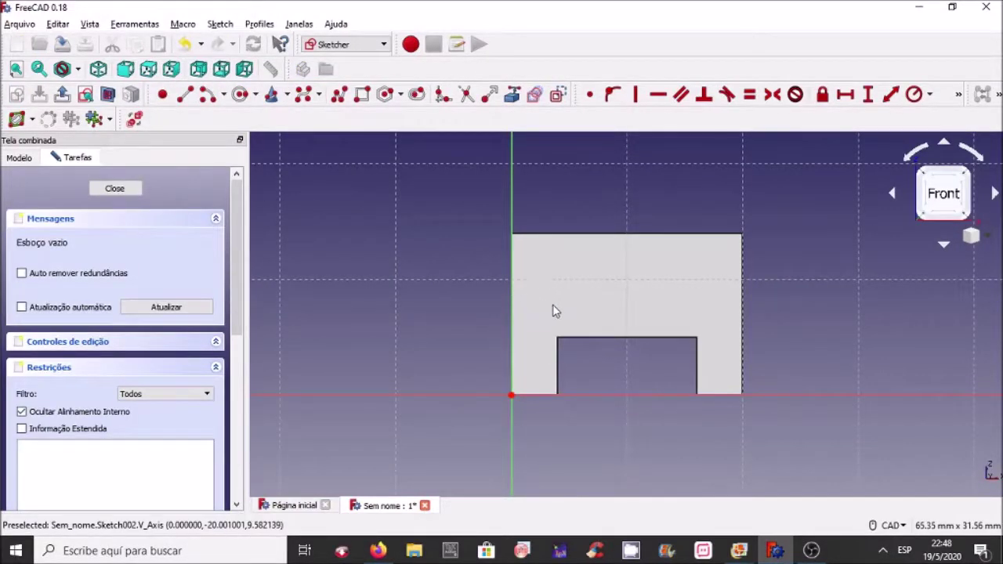
{"action": "left_click", "coordinate": [20, 159]}
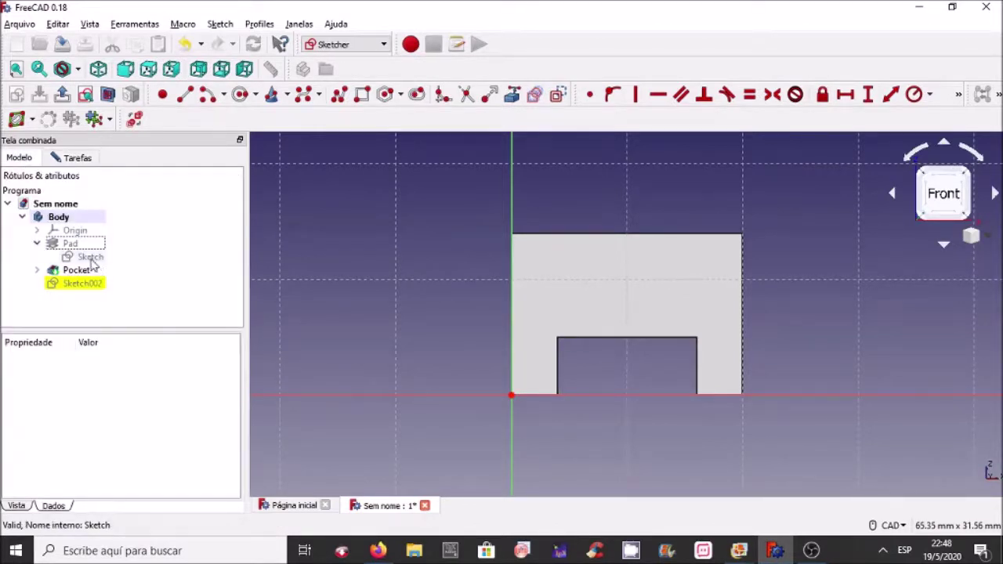
{"action": "left_click", "coordinate": [89, 258]}
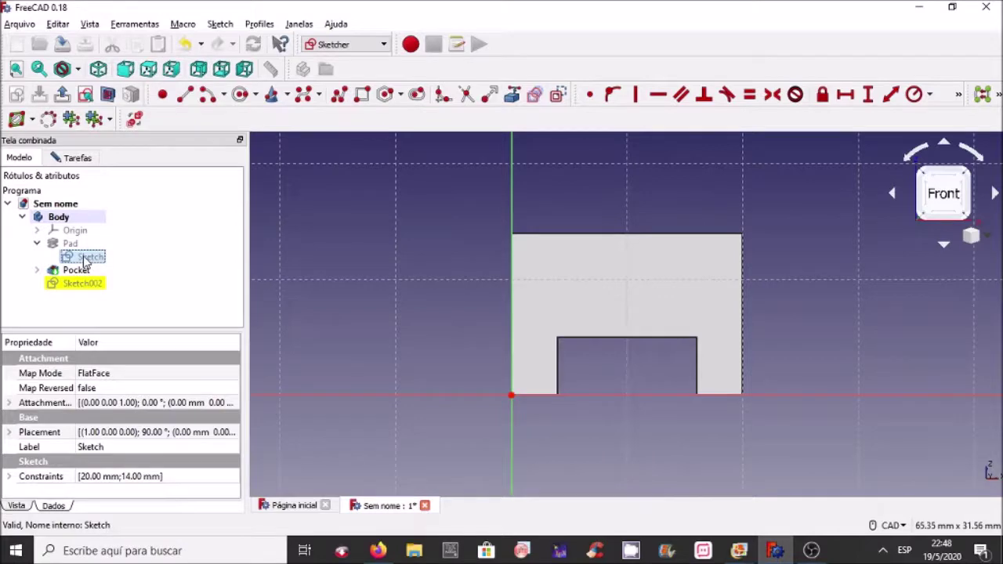
{"action": "double_click", "coordinate": [84, 259]}
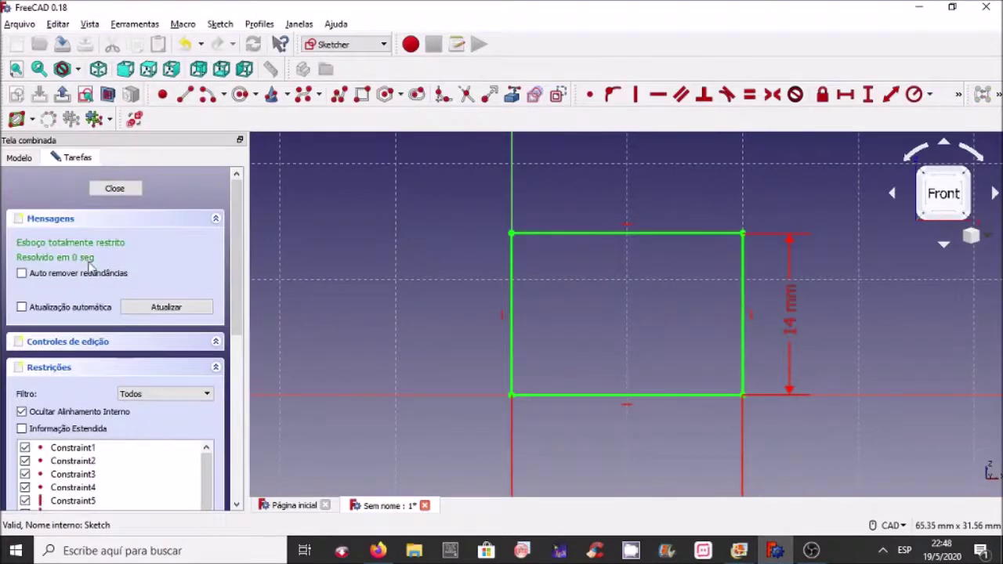
Open Sketch001 and Sketch002 from the Model tree, ending with Sketch001 reopened for editing.
{"action": "left_click", "coordinate": [11, 159]}
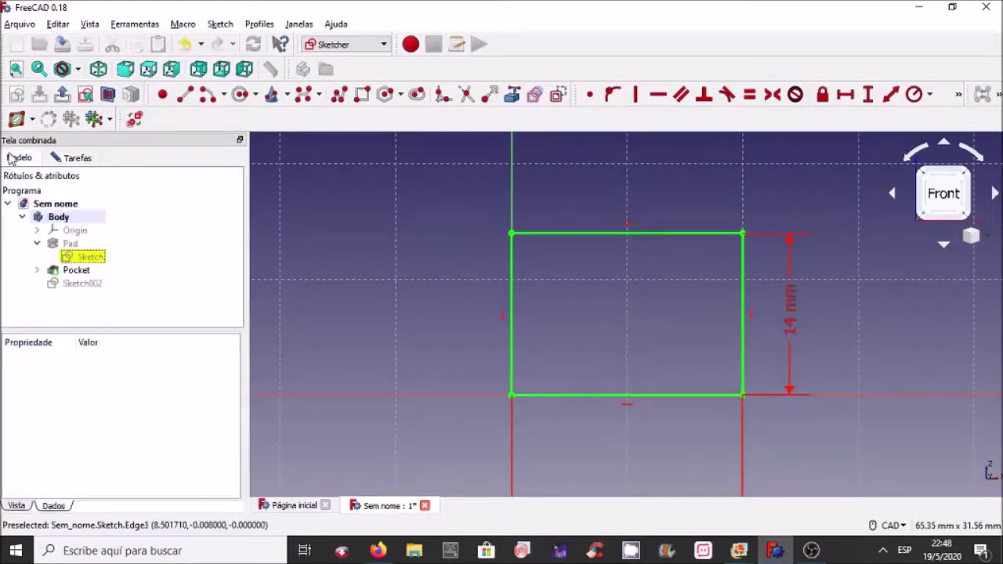
{"action": "left_click", "coordinate": [37, 270]}
{"action": "double_click", "coordinate": [101, 285]}
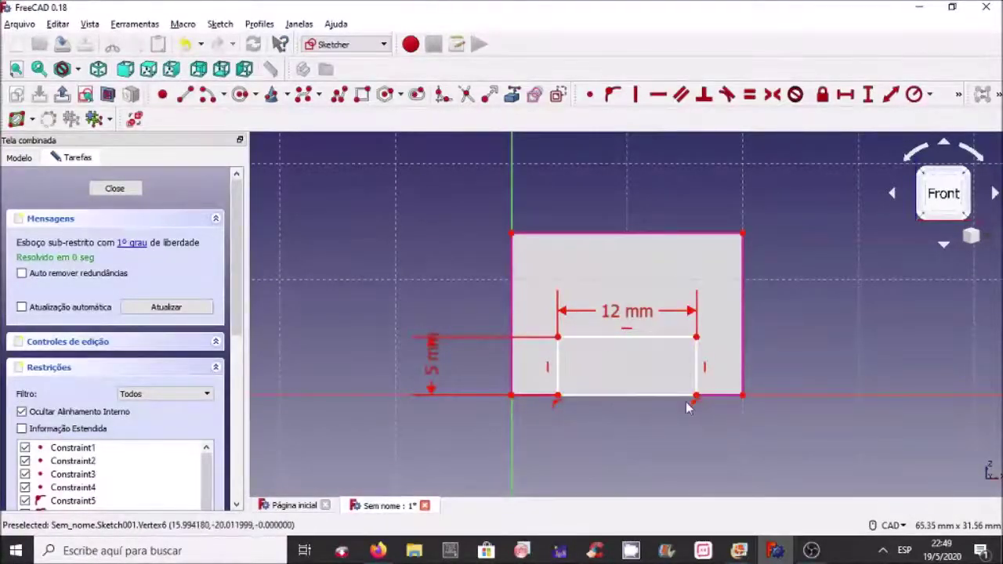
{"action": "left_click", "coordinate": [26, 159]}
{"action": "left_click", "coordinate": [74, 299]}
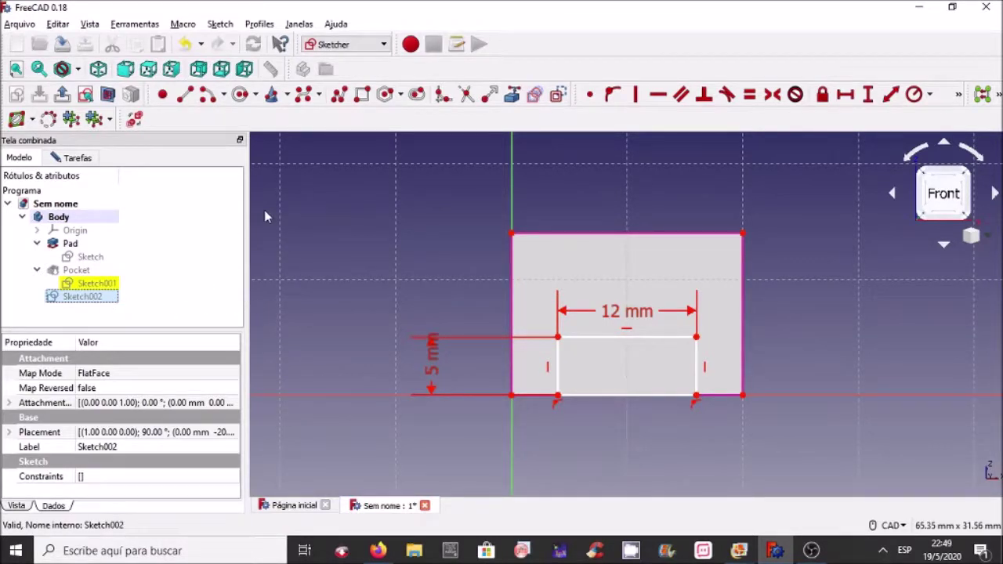
{"action": "right_click", "coordinate": [95, 302]}
{"action": "left_click", "coordinate": [138, 303]}
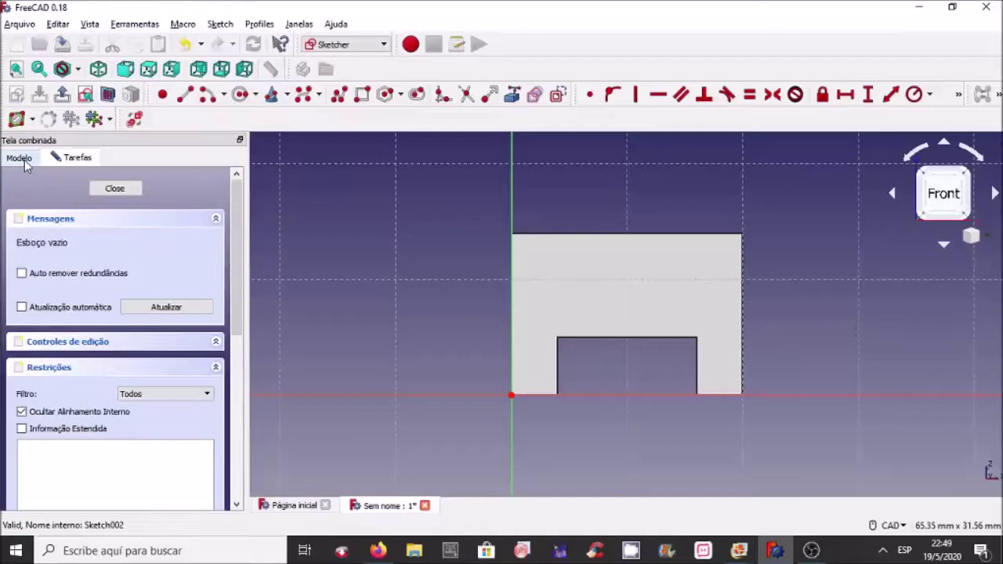
{"action": "left_click", "coordinate": [21, 159]}
{"action": "double_click", "coordinate": [102, 285]}
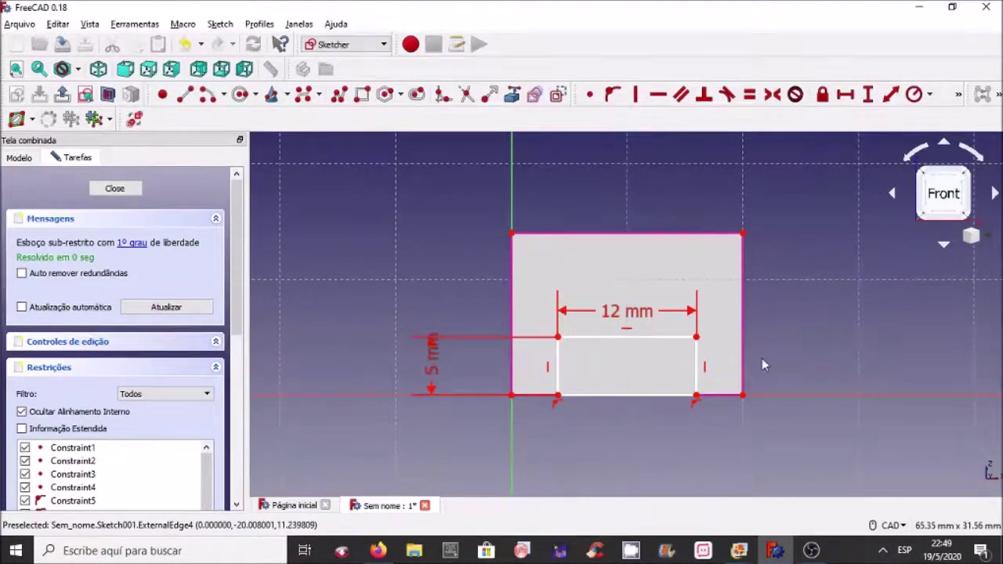
Draw two closed four-sided polyline outlines near the sketch's upper-left and upper-right corners.
{"action": "left_click", "coordinate": [339, 94]}
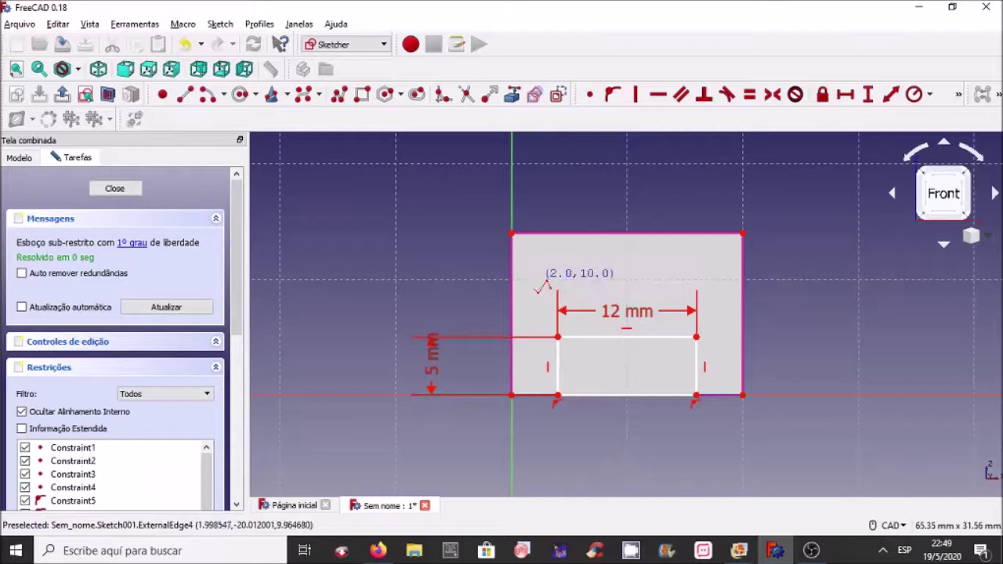
{"action": "left_click", "coordinate": [520, 290]}
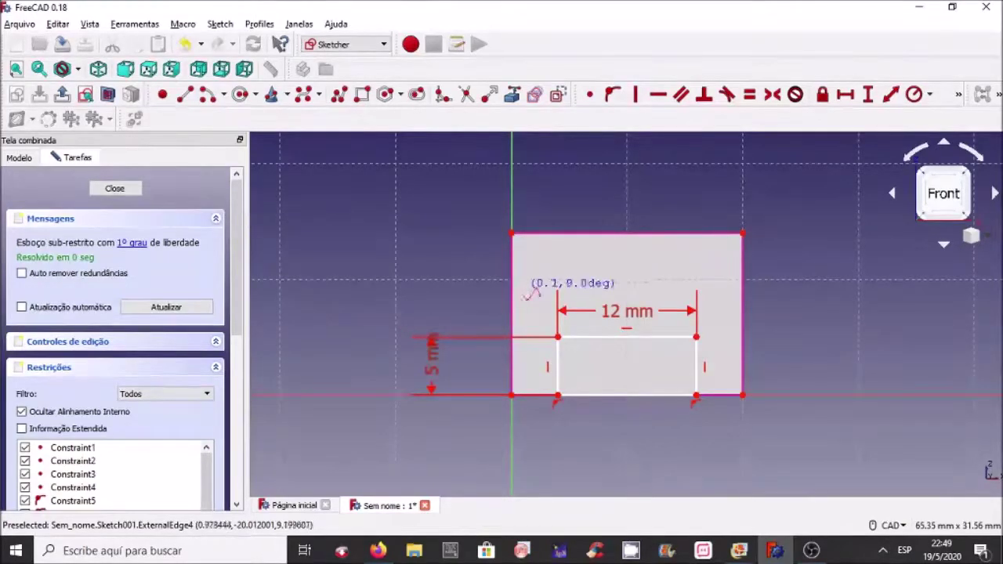
{"action": "left_click", "coordinate": [584, 290]}
{"action": "left_click", "coordinate": [581, 250]}
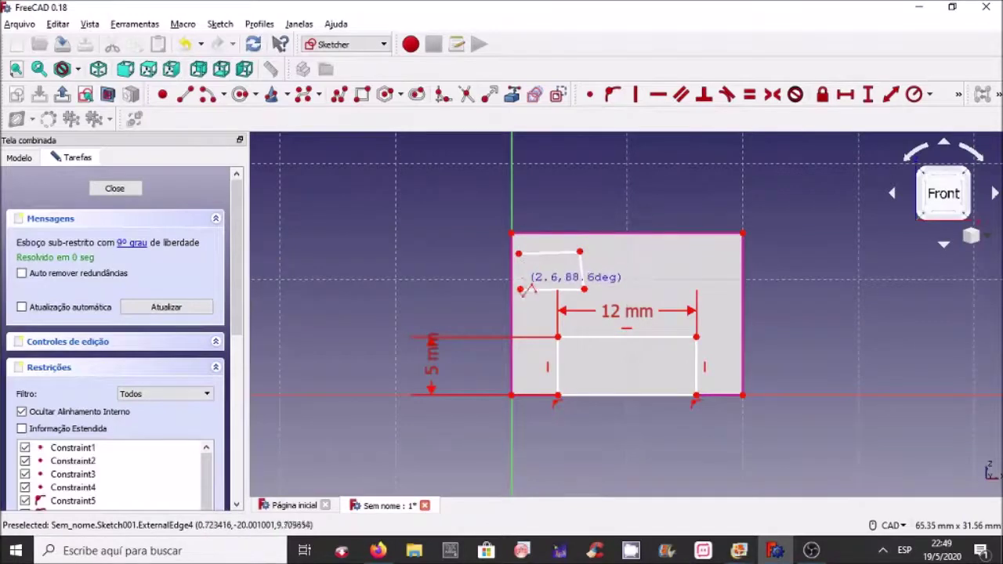
{"action": "left_click", "coordinate": [518, 254]}
{"action": "left_click", "coordinate": [521, 290]}
{"action": "left_click", "coordinate": [640, 251]}
{"action": "left_click", "coordinate": [677, 291]}
{"action": "left_click", "coordinate": [723, 285]}
{"action": "left_click", "coordinate": [722, 250]}
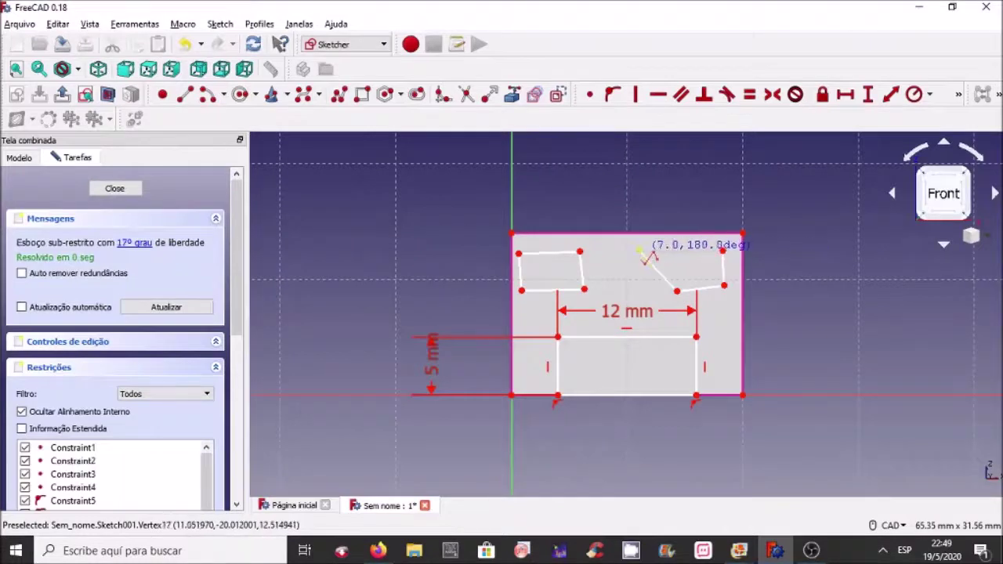
{"action": "left_click", "coordinate": [639, 251]}
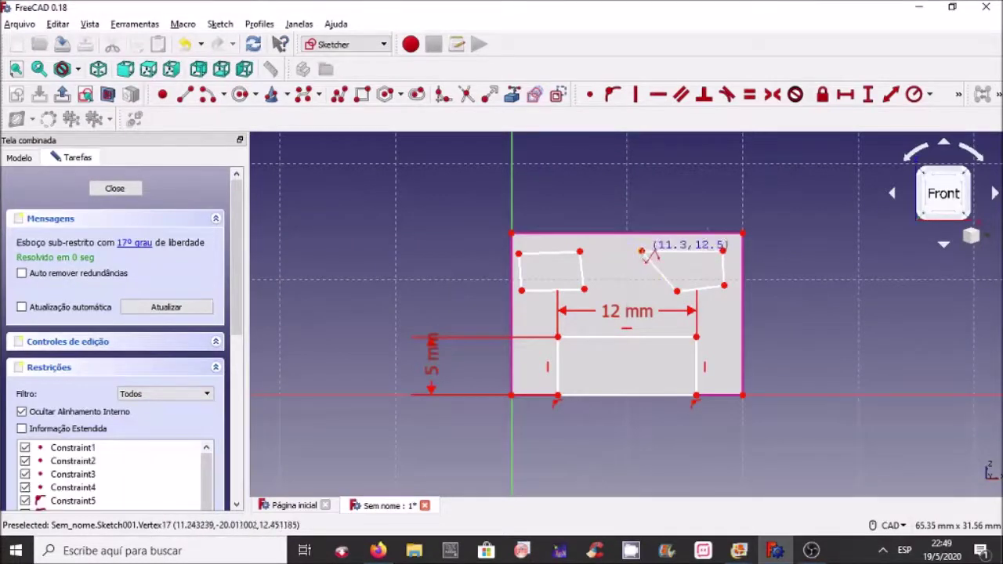
{"action": "right_click", "coordinate": [595, 207]}
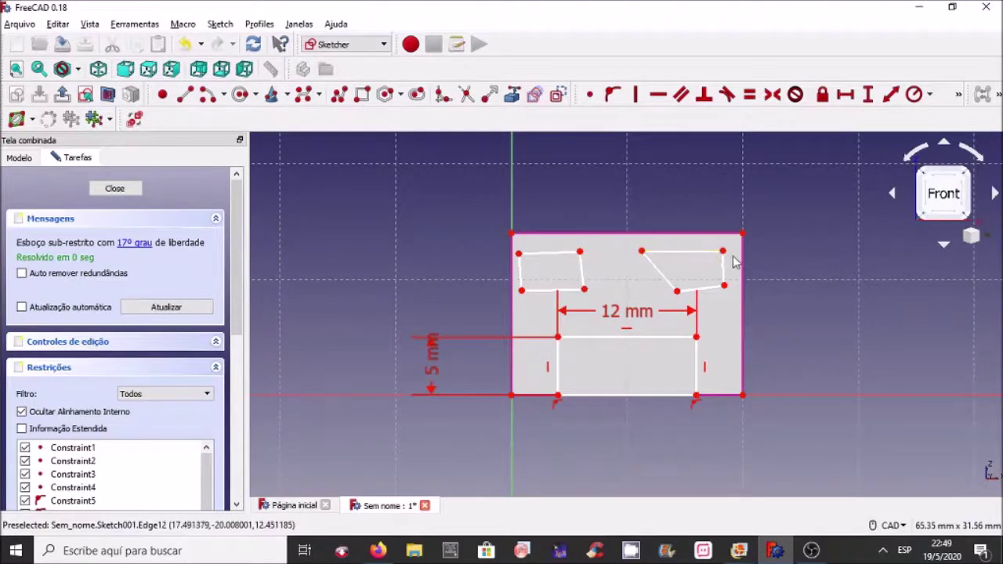
Make both outlines' sides vertical and their top and bottom edges horizontal.
{"action": "left_click", "coordinate": [663, 275]}
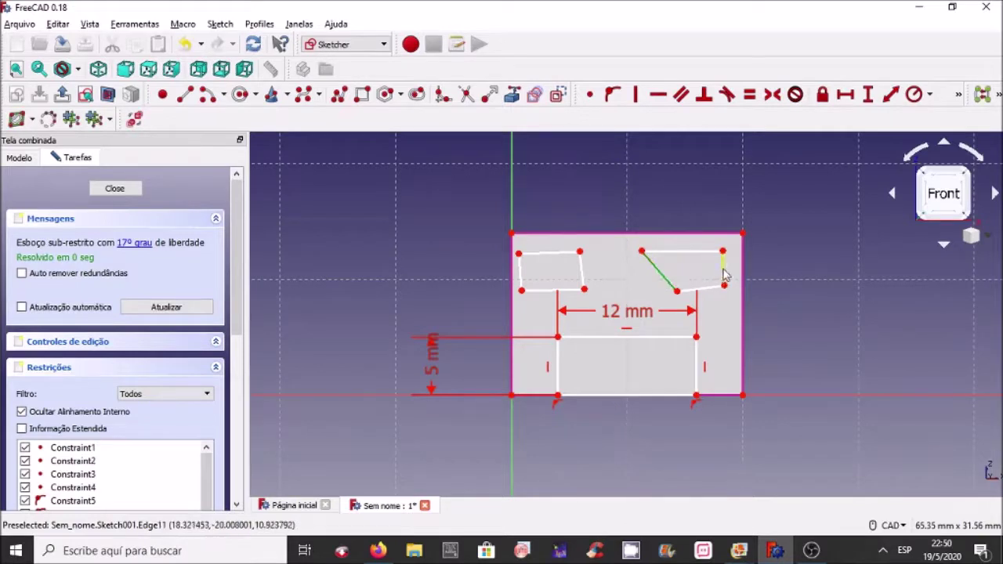
{"action": "left_click", "coordinate": [725, 273]}
{"action": "left_click", "coordinate": [636, 94]}
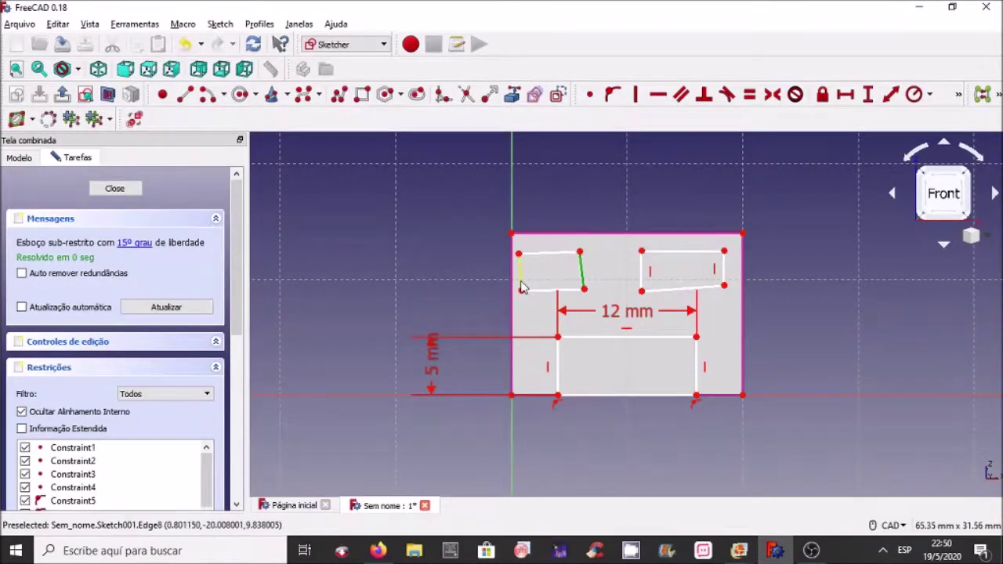
{"action": "left_click", "coordinate": [636, 94]}
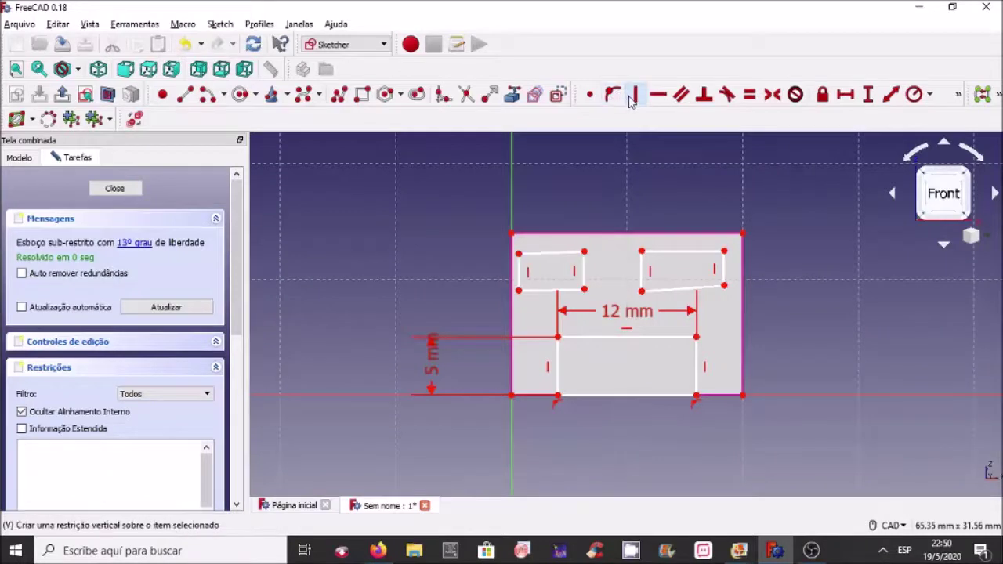
{"action": "left_click", "coordinate": [557, 253]}
{"action": "left_click", "coordinate": [555, 291]}
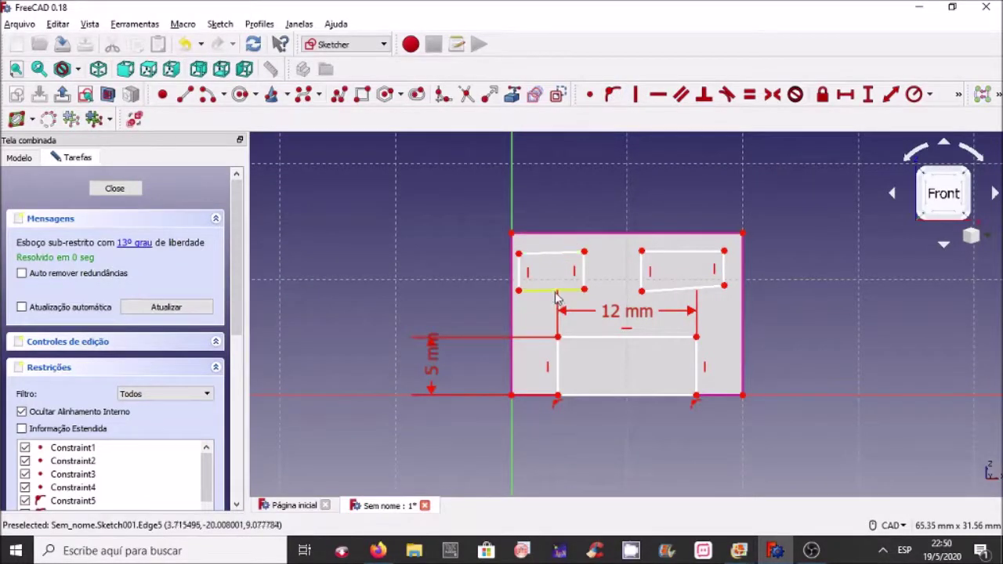
{"action": "left_click", "coordinate": [547, 292]}
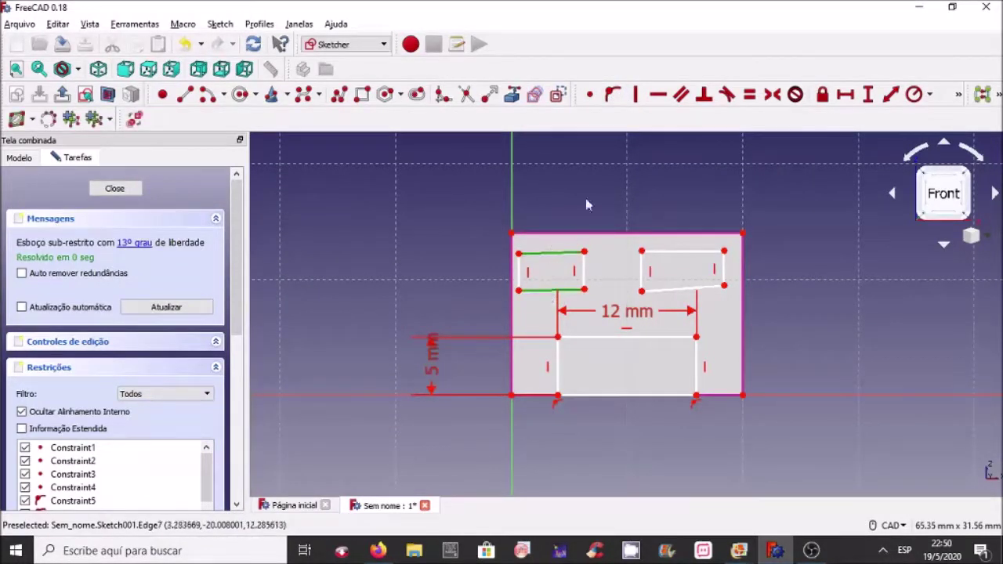
{"action": "left_click", "coordinate": [658, 94]}
{"action": "left_click", "coordinate": [684, 254]}
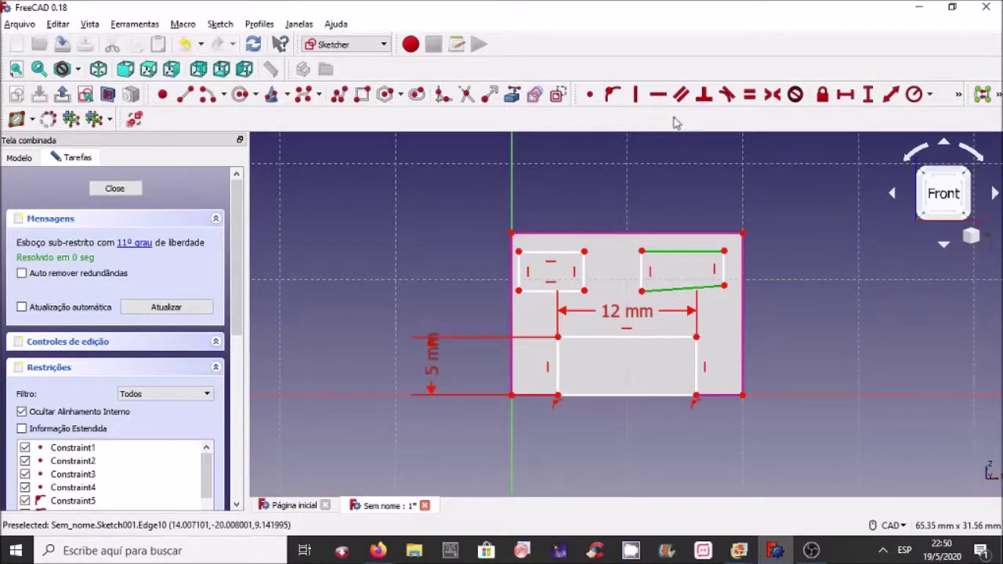
{"action": "left_click", "coordinate": [658, 94]}
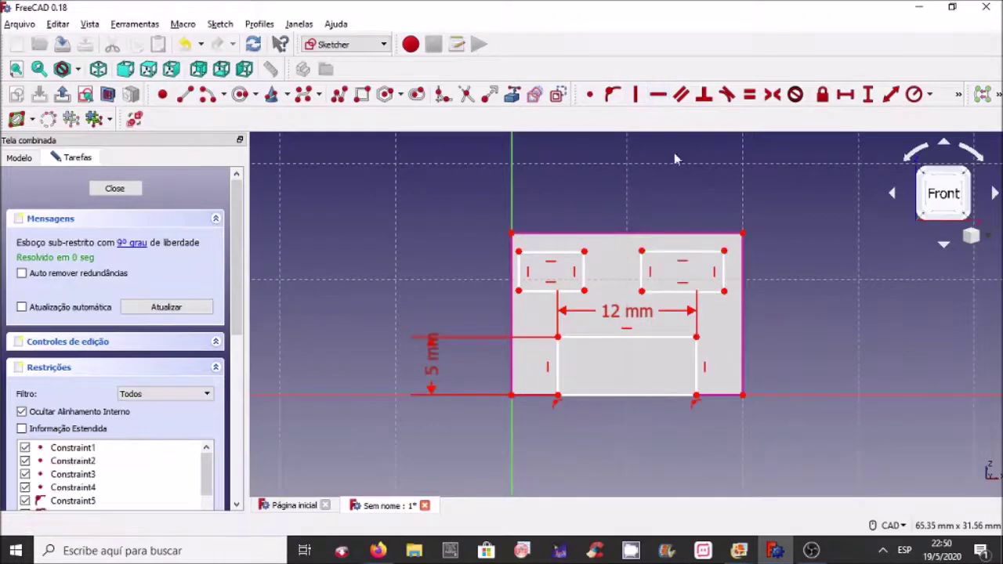
Snap the small rectangles' outer corners onto the block's top-right and top-left corners.
{"action": "left_click_drag", "start_coordinate": [718, 258], "coordinate": [729, 244]}
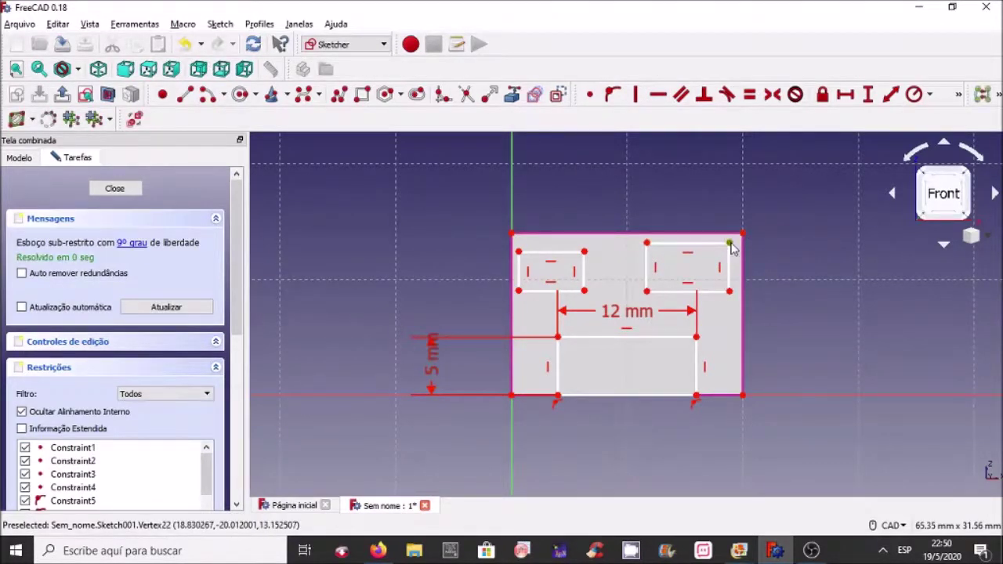
{"action": "left_click", "coordinate": [742, 234]}
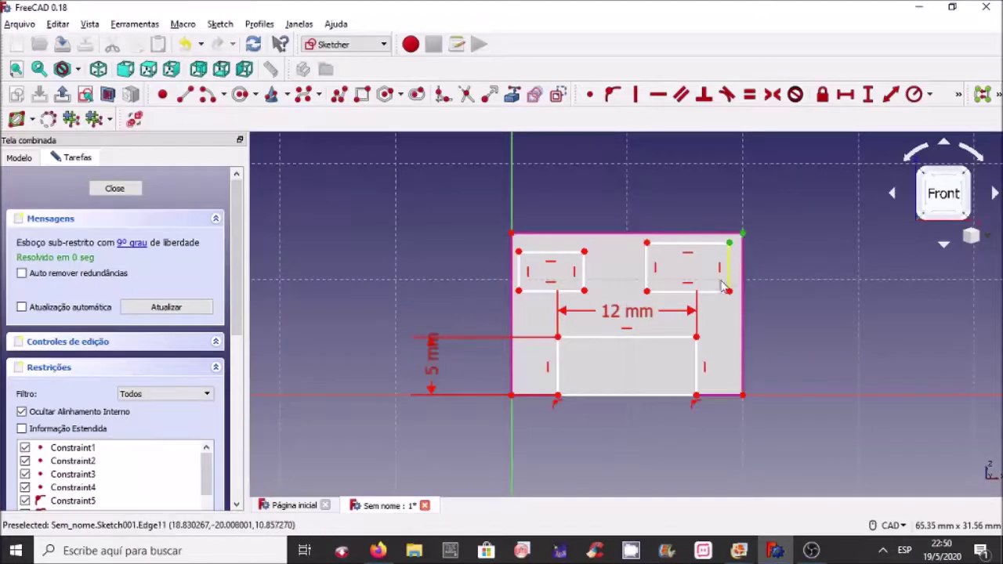
{"action": "left_click", "coordinate": [594, 101]}
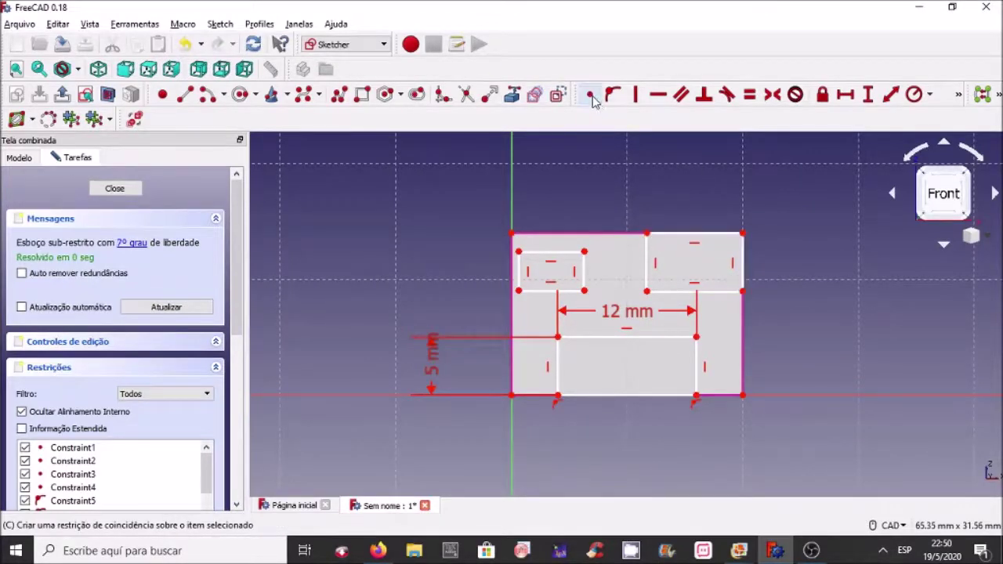
{"action": "left_click", "coordinate": [518, 252]}
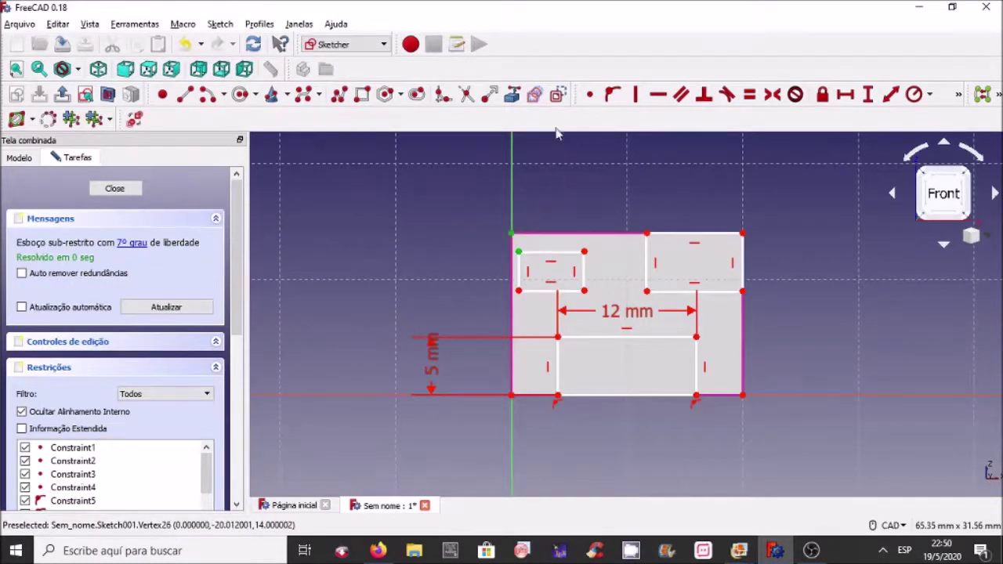
{"action": "left_click", "coordinate": [591, 95]}
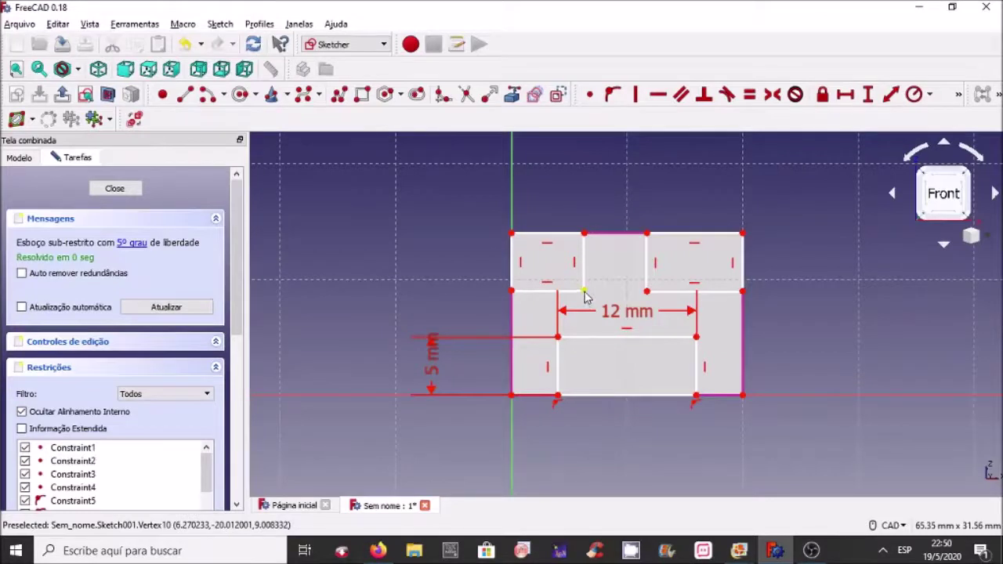
Drag the rectangles' lower corners until both bottom edges sit at the same height.
{"action": "left_click_drag", "start_coordinate": [584, 291], "coordinate": [584, 268]}
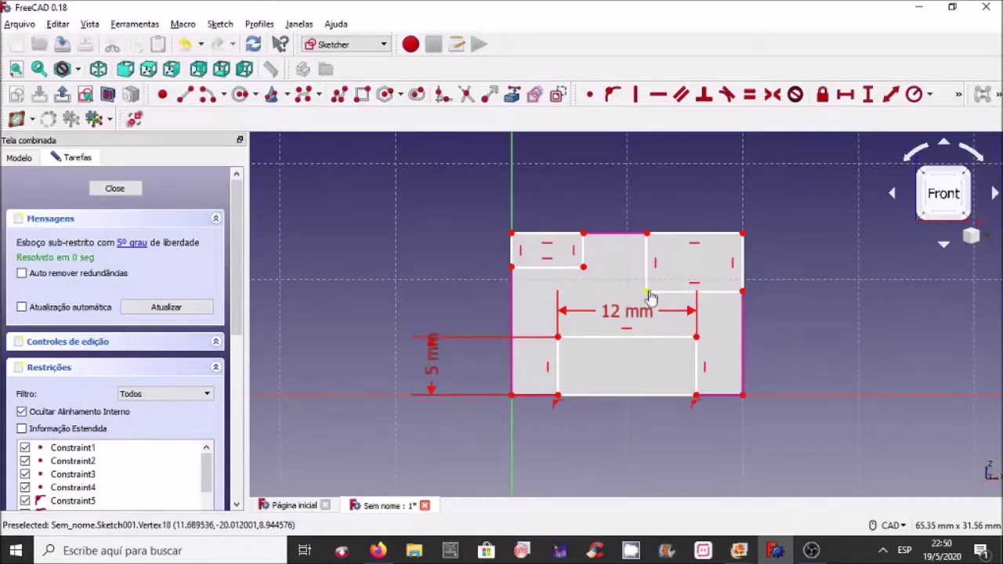
{"action": "left_click_drag", "start_coordinate": [650, 297], "coordinate": [664, 288]}
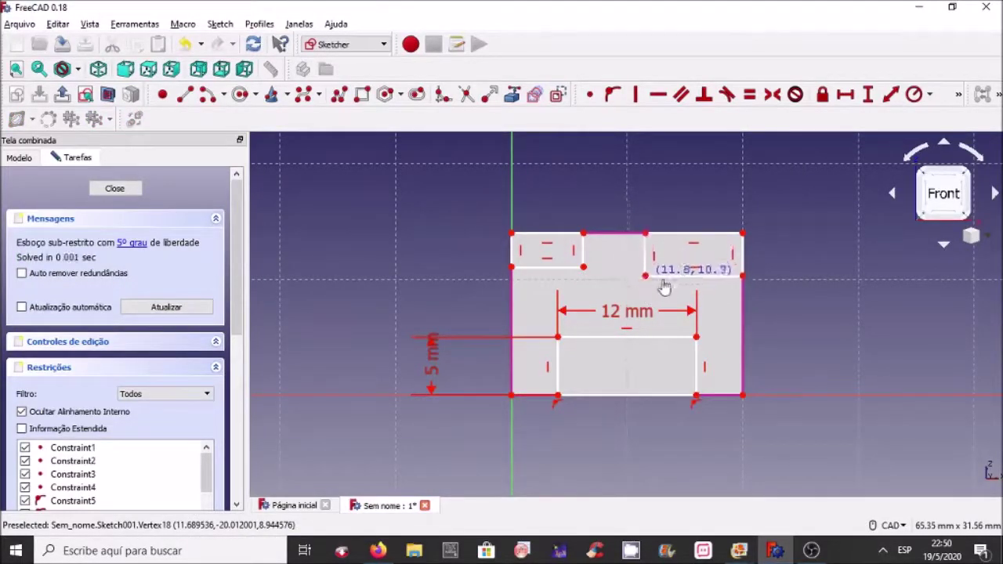
{"action": "left_click_drag", "start_coordinate": [664, 289], "coordinate": [659, 299]}
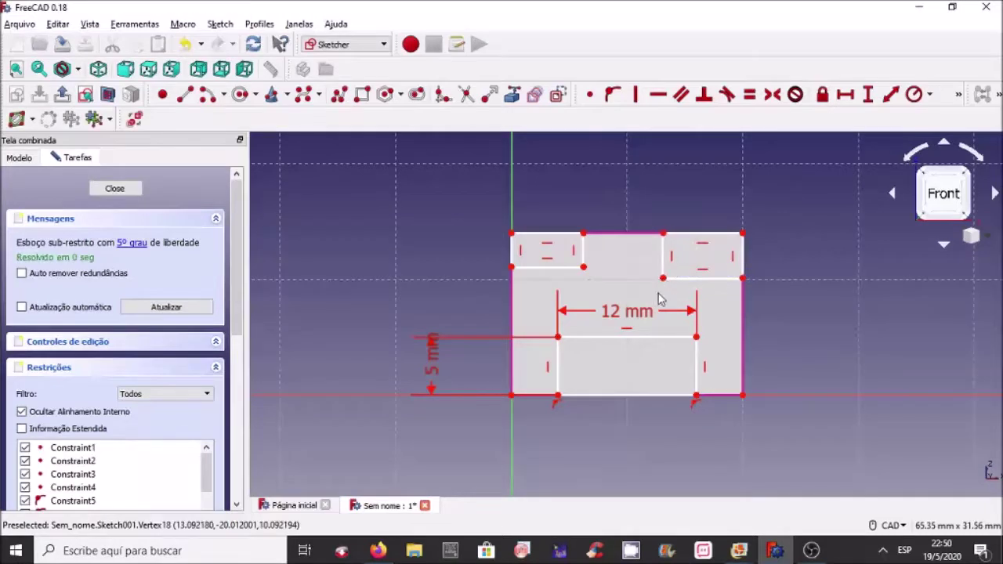
{"action": "mouse_move", "coordinate": [584, 267]}
{"action": "left_mouse_down"}
{"action": "mouse_move", "coordinate": [595, 290]}
{"action": "mouse_move", "coordinate": [584, 290]}
{"action": "left_mouse_up"}
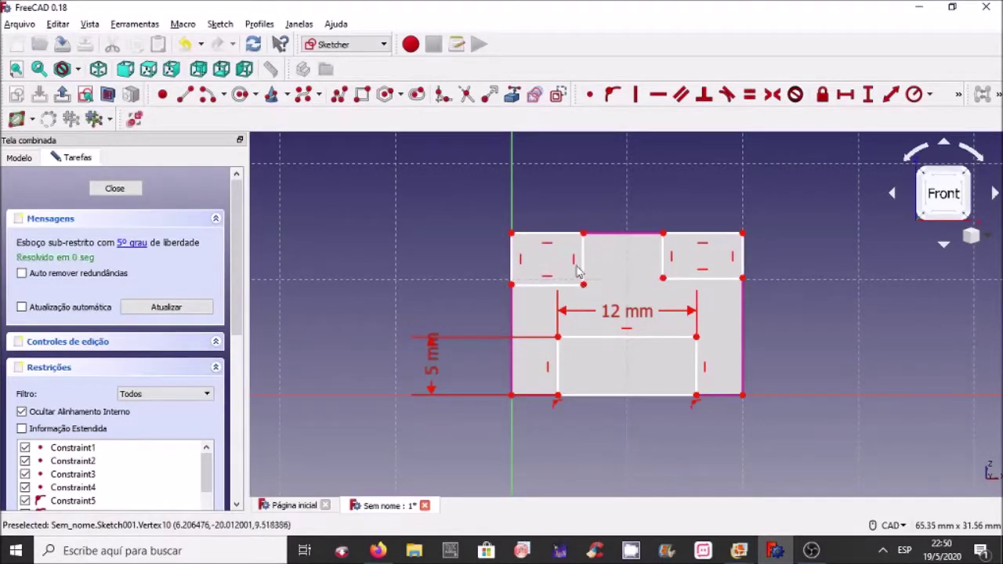
{"action": "left_click_drag", "start_coordinate": [584, 282], "coordinate": [585, 277]}
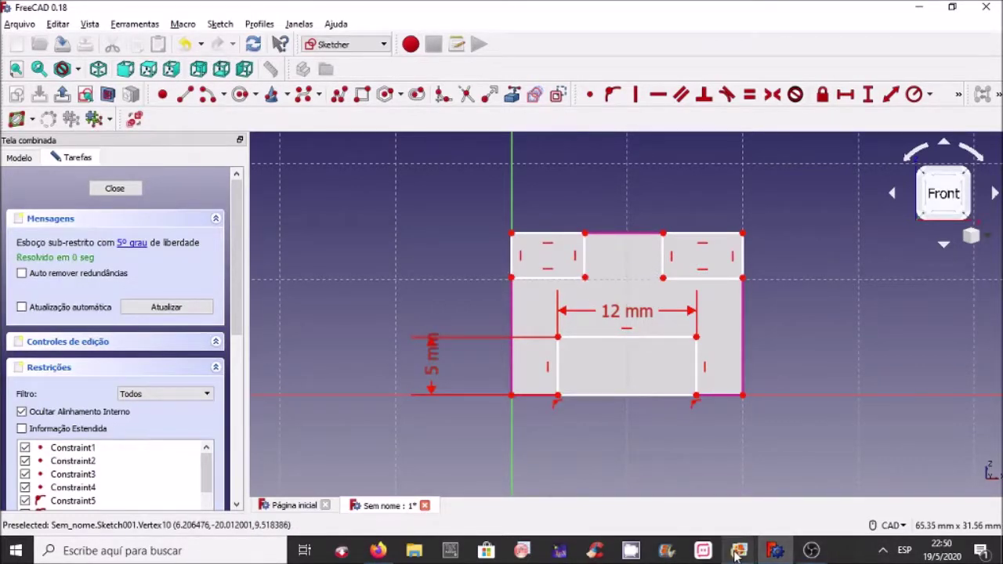
{"action": "left_click", "coordinate": [772, 508]}
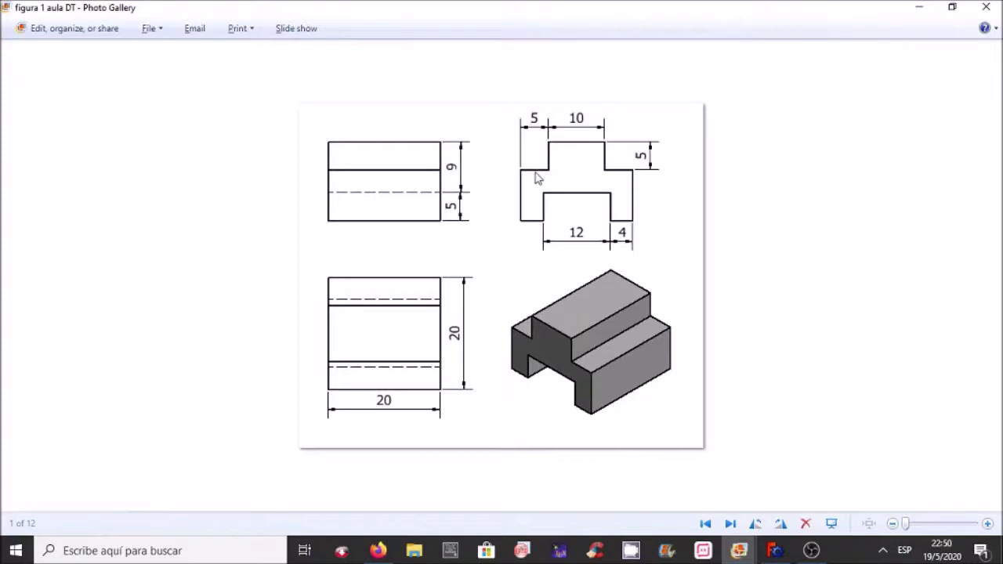
{"action": "left_click", "coordinate": [774, 551]}
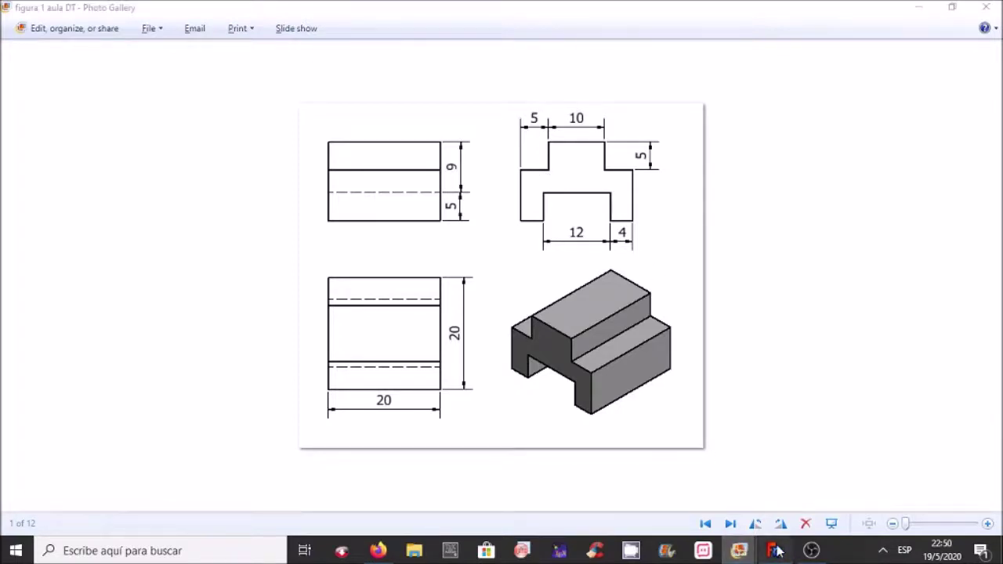
{"action": "left_click", "coordinate": [690, 235]}
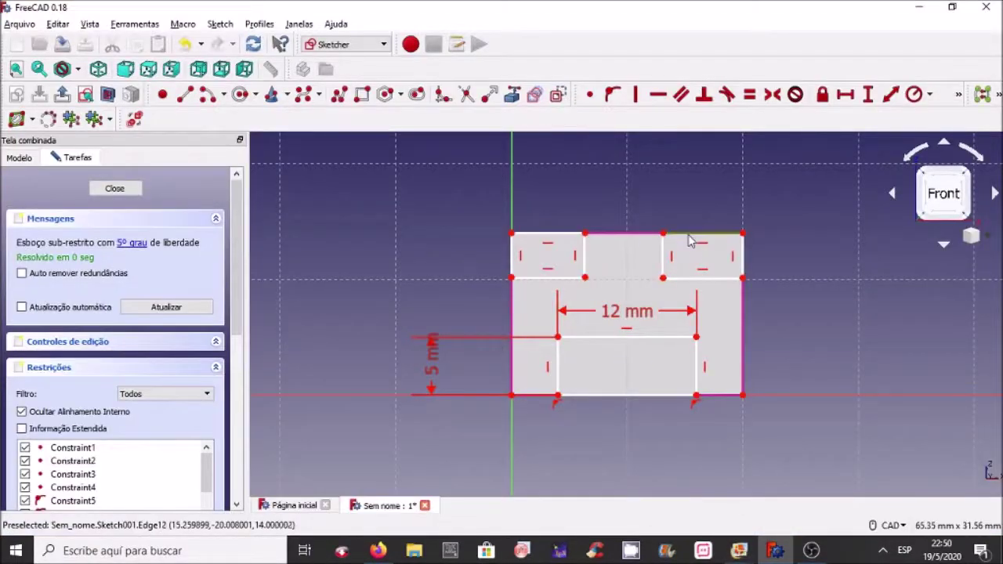
{"action": "left_click", "coordinate": [847, 96]}
{"action": "type", "text": "5"}
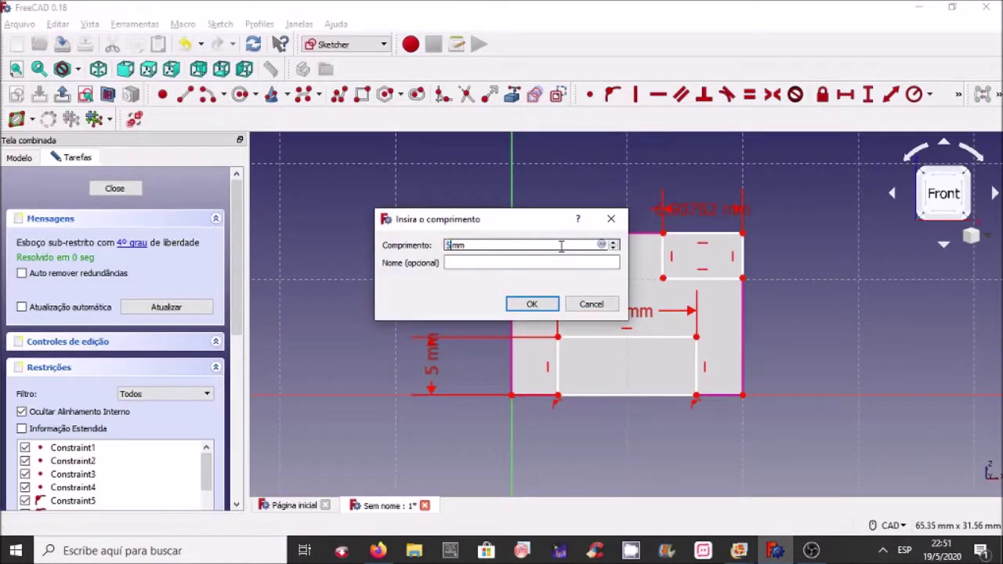
Confirm the 5 mm notch width and give the right notch a 5 mm vertical depth.
{"action": "left_click", "coordinate": [523, 306]}
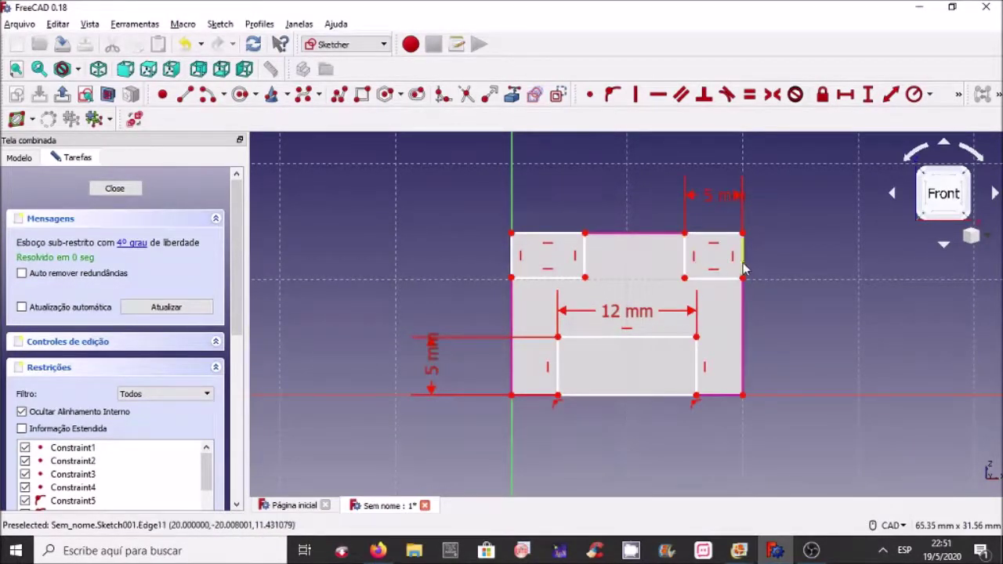
{"action": "left_click", "coordinate": [686, 262]}
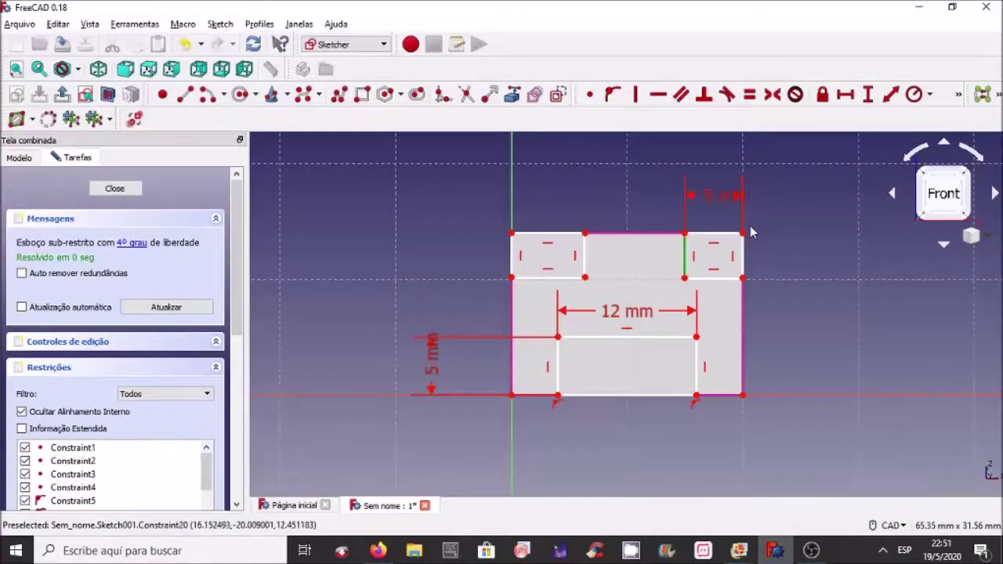
{"action": "left_click", "coordinate": [641, 97]}
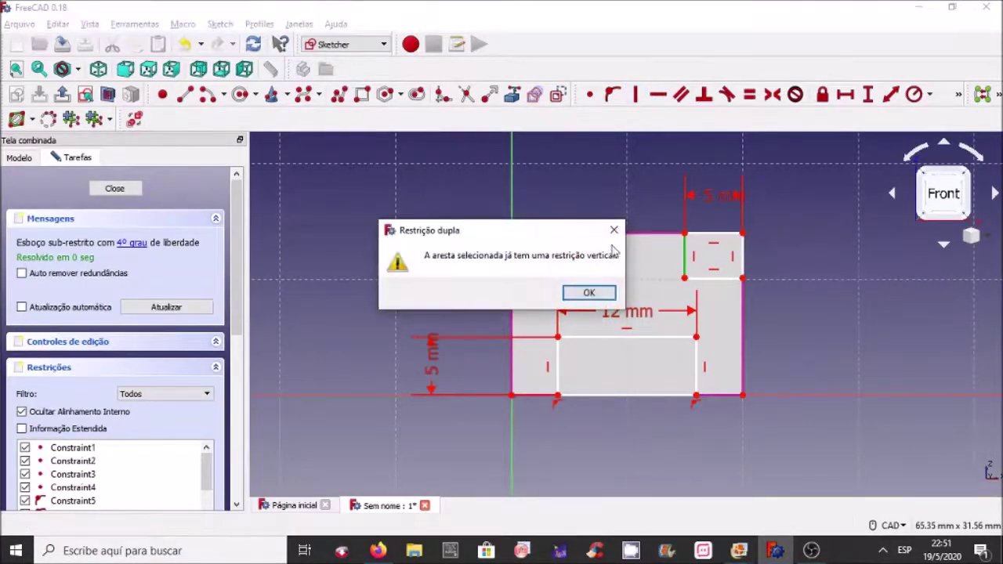
{"action": "left_click", "coordinate": [614, 230]}
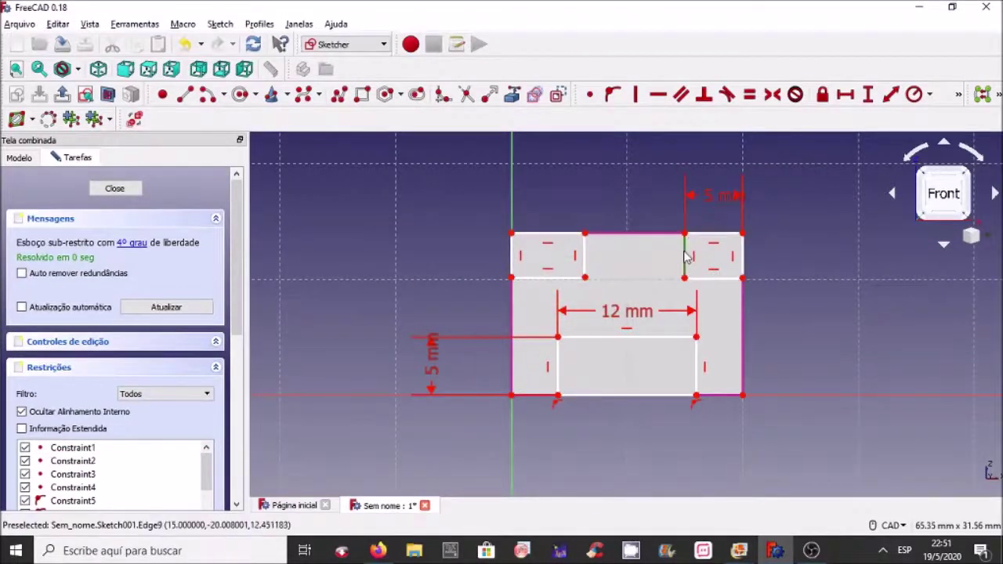
{"action": "left_click", "coordinate": [868, 94]}
{"action": "type", "text": "5"}
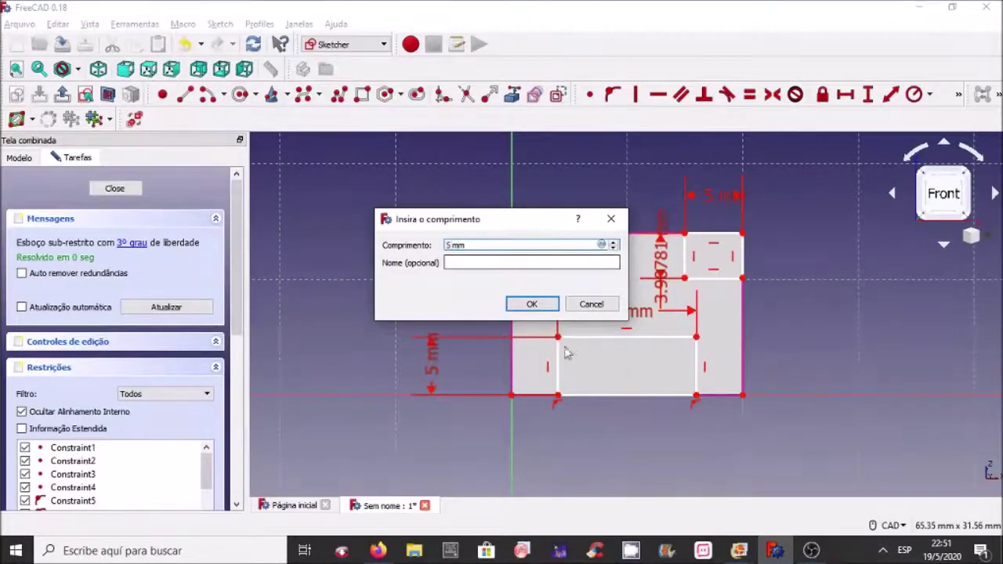
{"action": "left_click", "coordinate": [532, 304]}
{"action": "left_click_drag", "start_coordinate": [665, 257], "coordinate": [813, 267]}
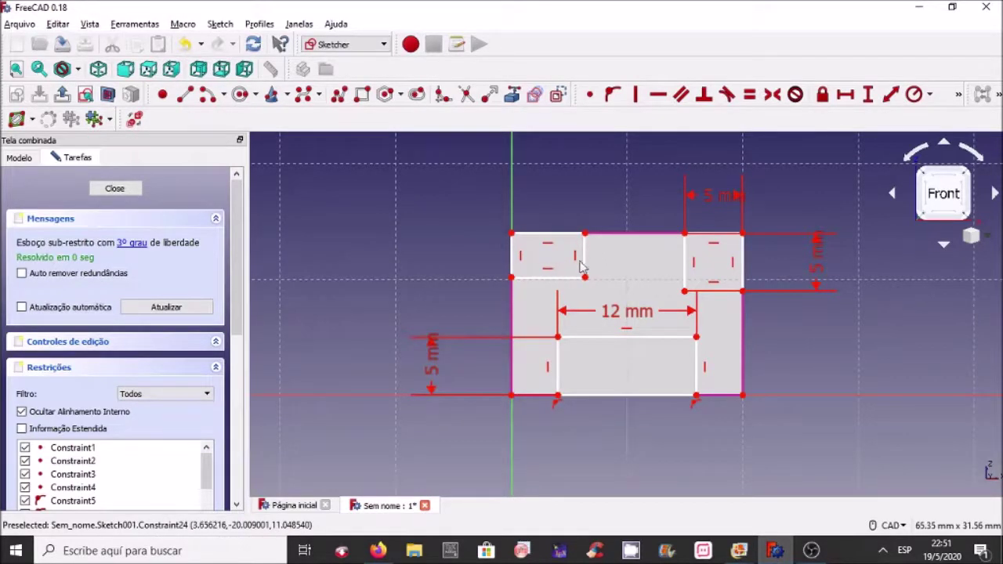
Make the left notch's side and bottom equal to the right notch's, then close the sketch.
{"action": "left_click", "coordinate": [685, 265]}
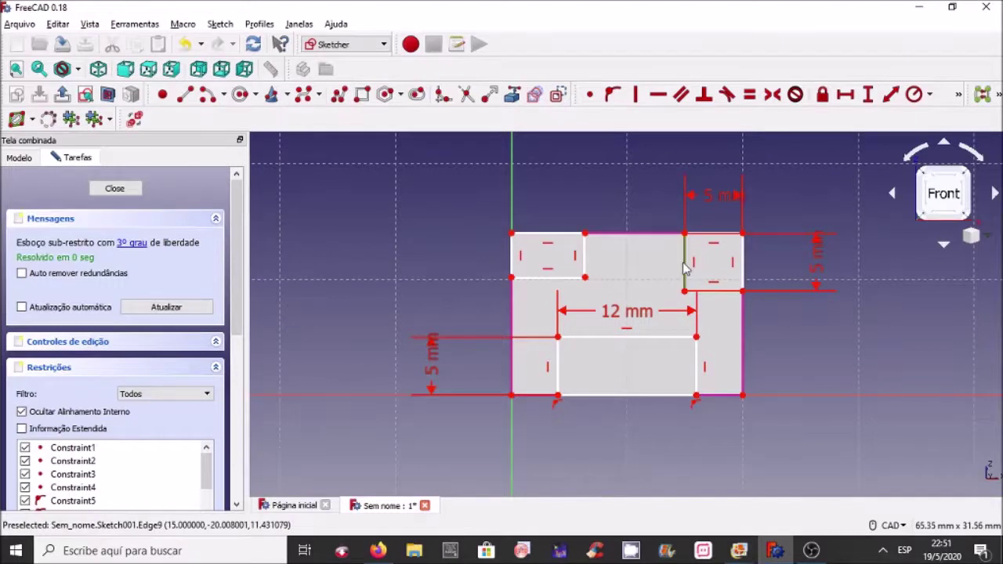
{"action": "left_click", "coordinate": [585, 266]}
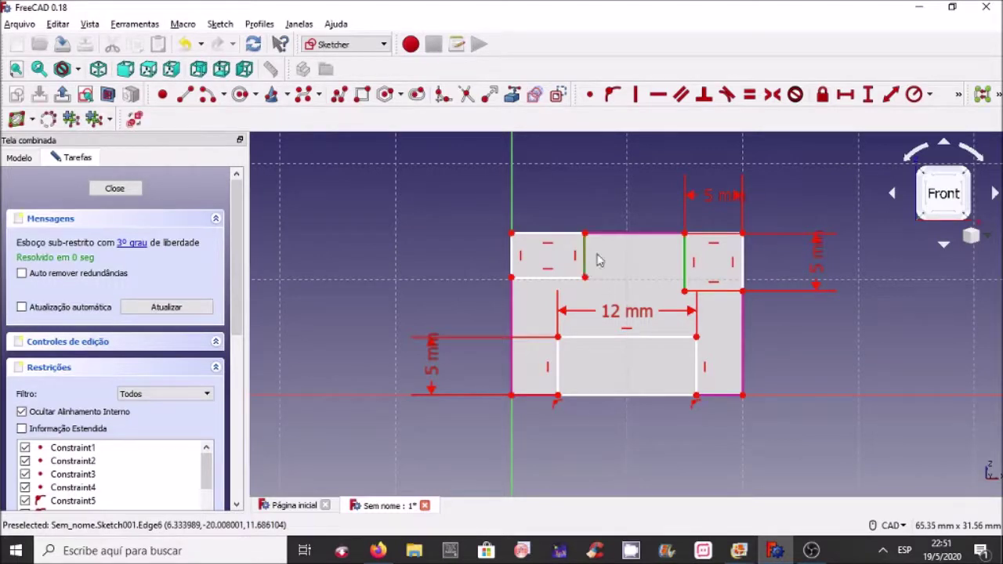
{"action": "left_click", "coordinate": [750, 95]}
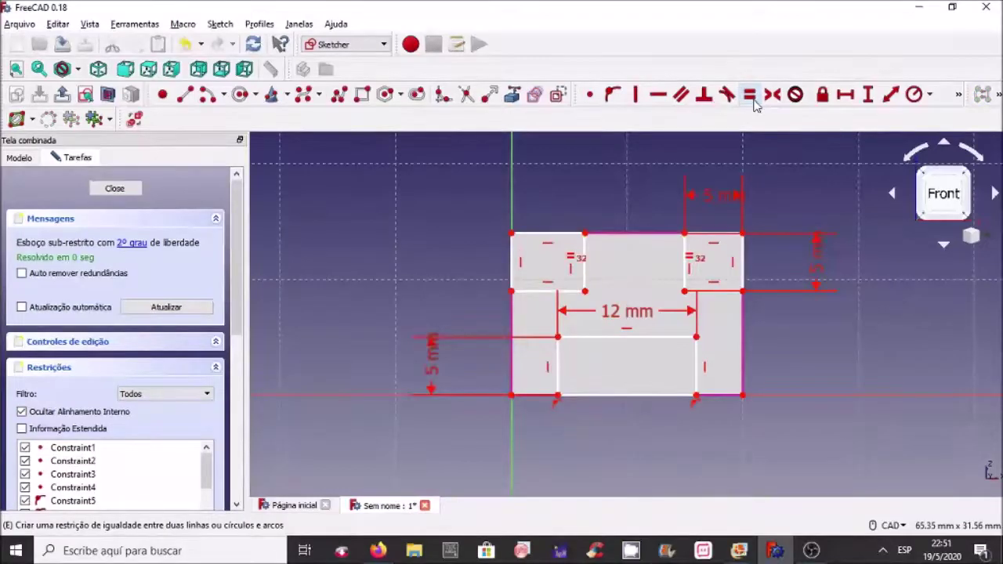
{"action": "left_click", "coordinate": [570, 296]}
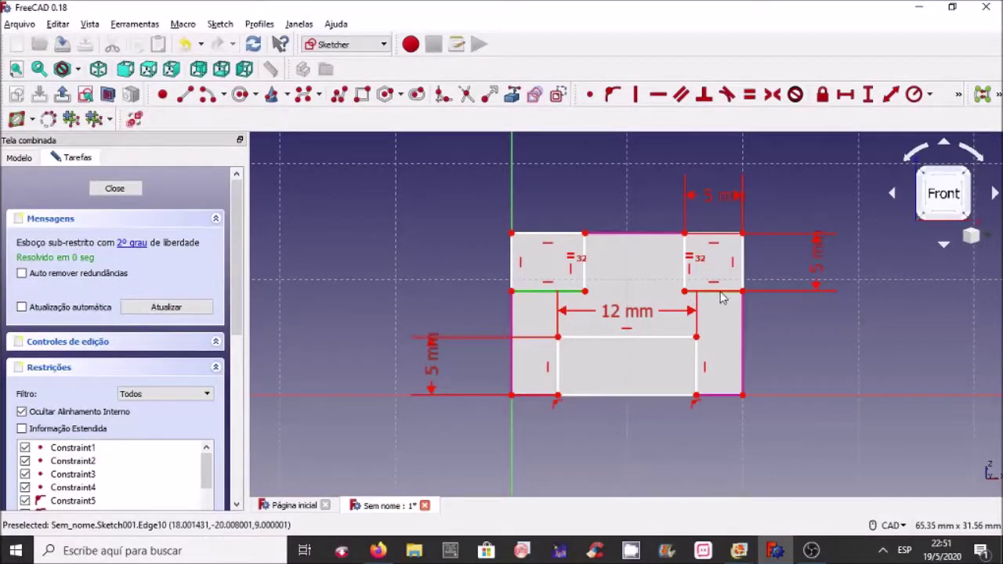
{"action": "left_click", "coordinate": [749, 94]}
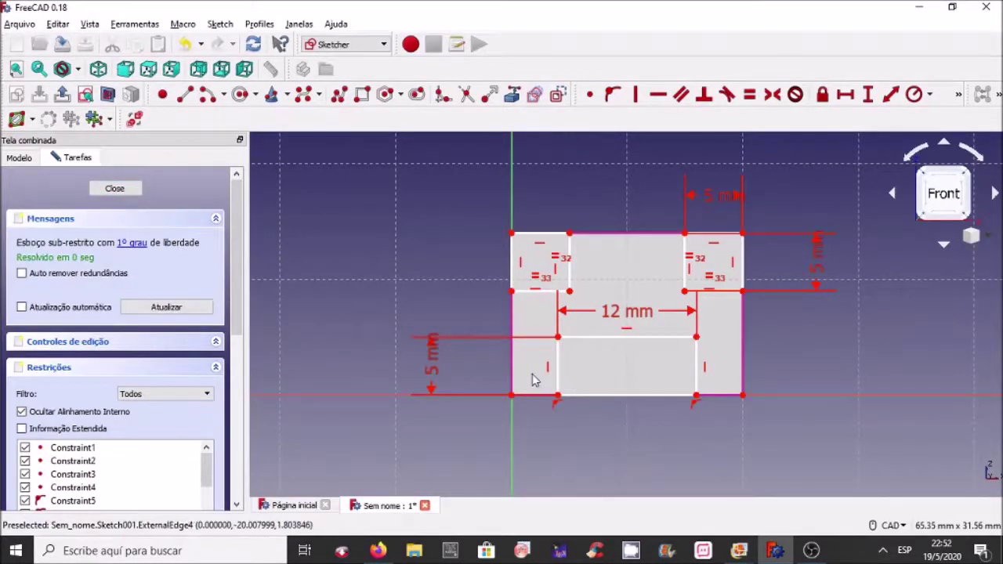
{"action": "left_click", "coordinate": [125, 189]}
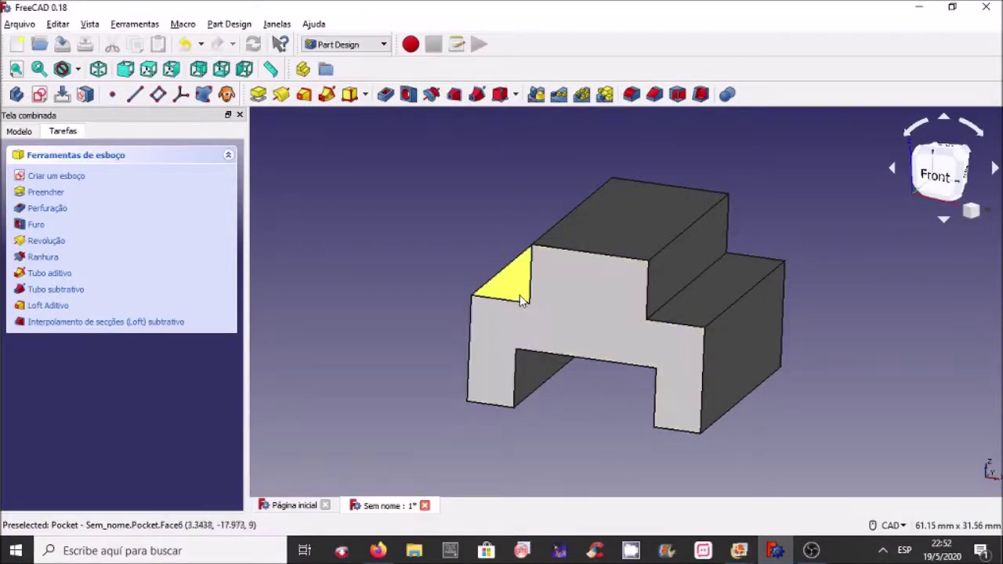
Pocket the notch sketch into the block with a length of about 3, adjusted down, and confirm.
{"action": "mouse_move", "coordinate": [601, 333]}
{"action": "middle_mouse_down"}
{"action": "mouse_move", "coordinate": [459, 321]}
{"action": "mouse_move", "coordinate": [546, 347]}
{"action": "mouse_move", "coordinate": [648, 327]}
{"action": "mouse_move", "coordinate": [605, 340]}
{"action": "mouse_move", "coordinate": [587, 329]}
{"action": "middle_mouse_up"}
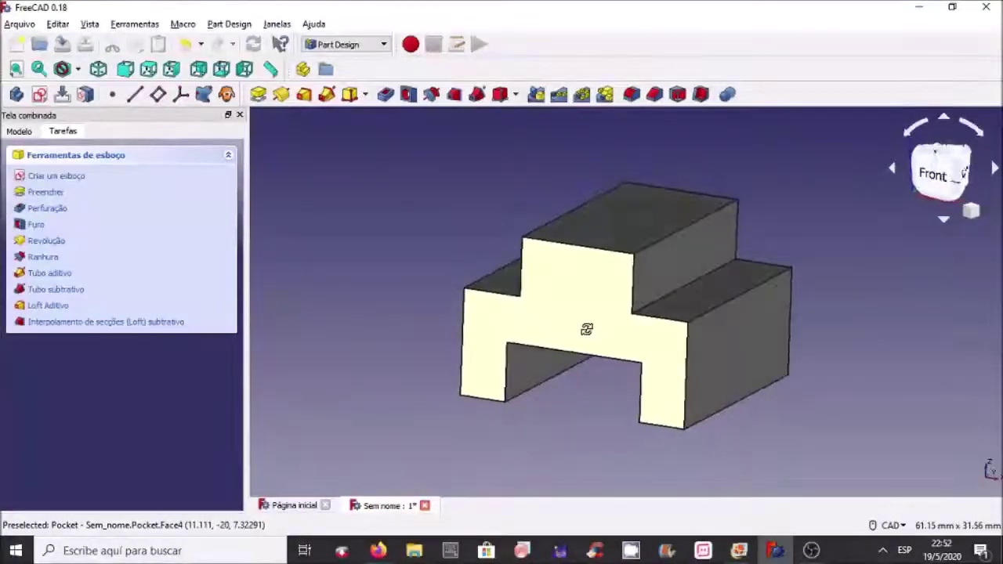
{"action": "left_click", "coordinate": [57, 210]}
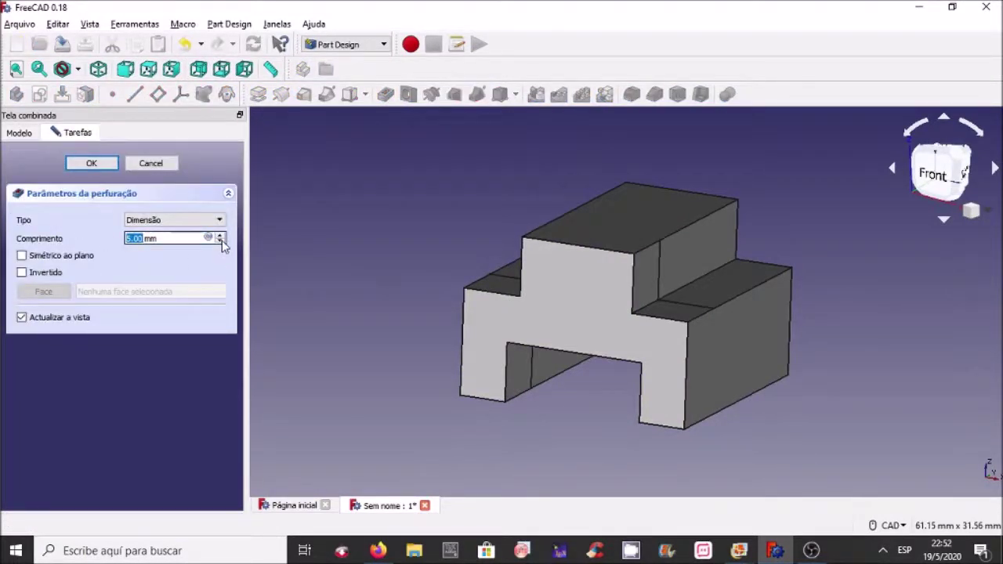
{"action": "type", "text": "3"}
{"action": "left_click", "coordinate": [221, 240]}
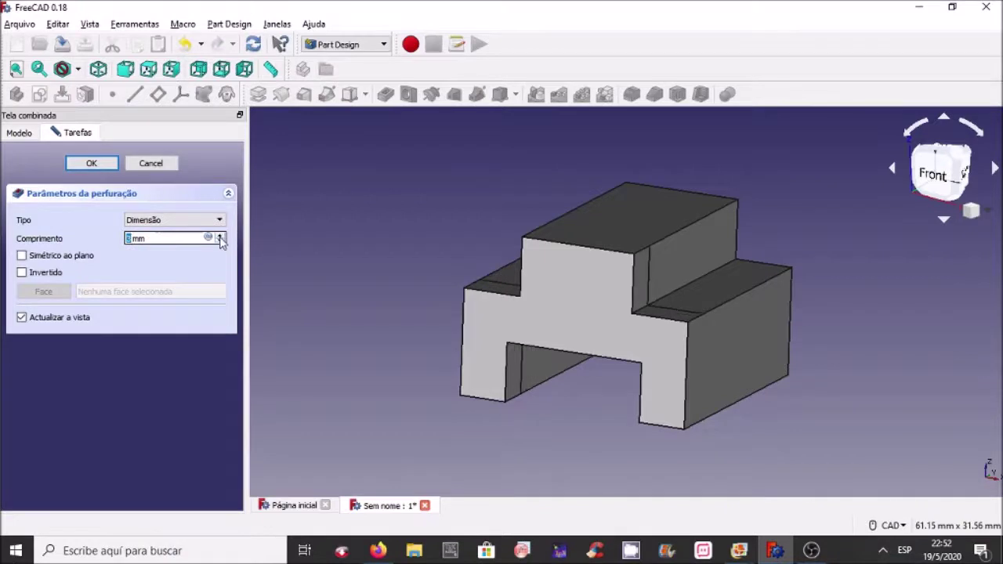
{"action": "left_click", "coordinate": [221, 241]}
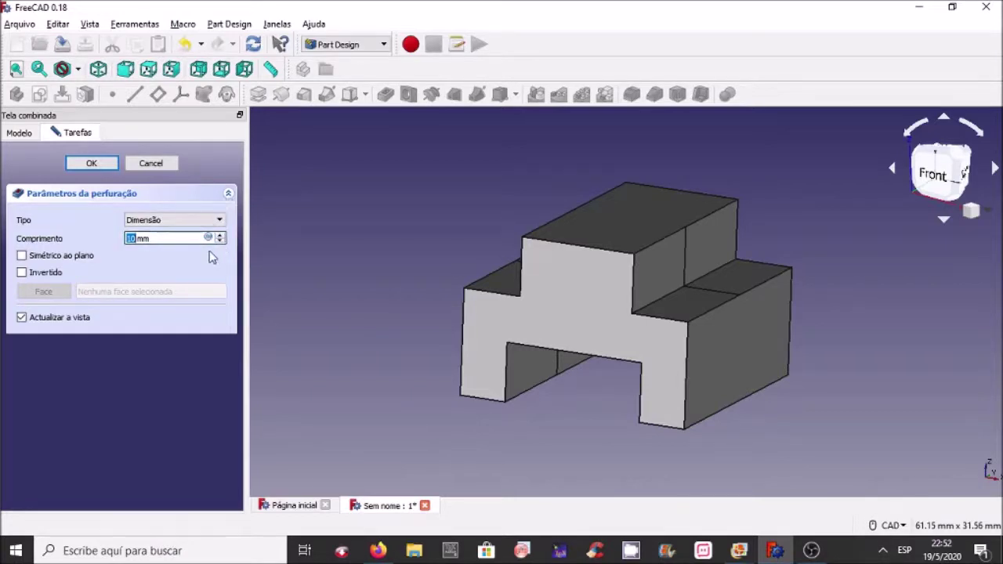
{"action": "left_click", "coordinate": [92, 163]}
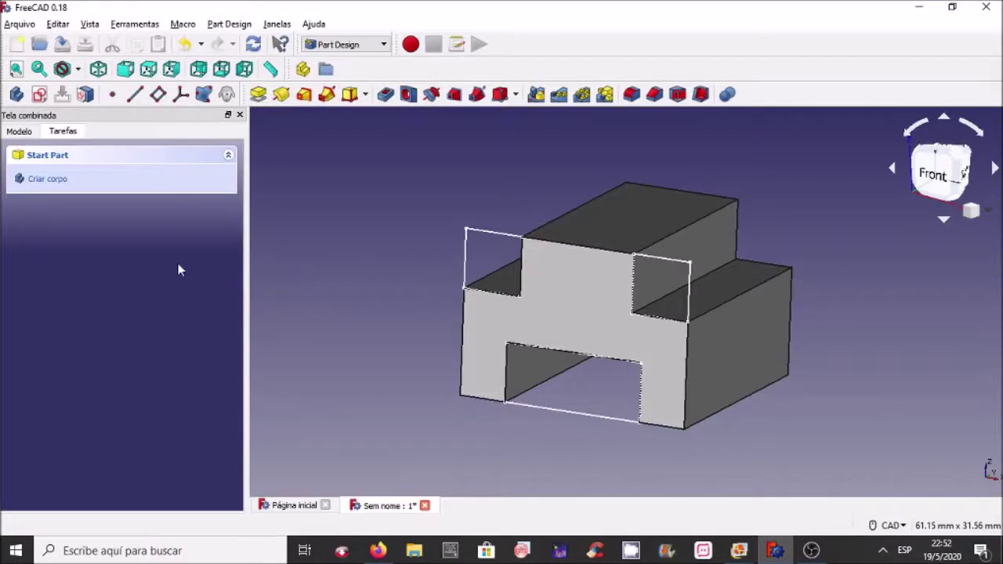
Reopen Sketch002 and then the slot's Sketch001 from the Model tree to review them.
{"action": "left_click", "coordinate": [20, 131]}
{"action": "left_click", "coordinate": [77, 192]}
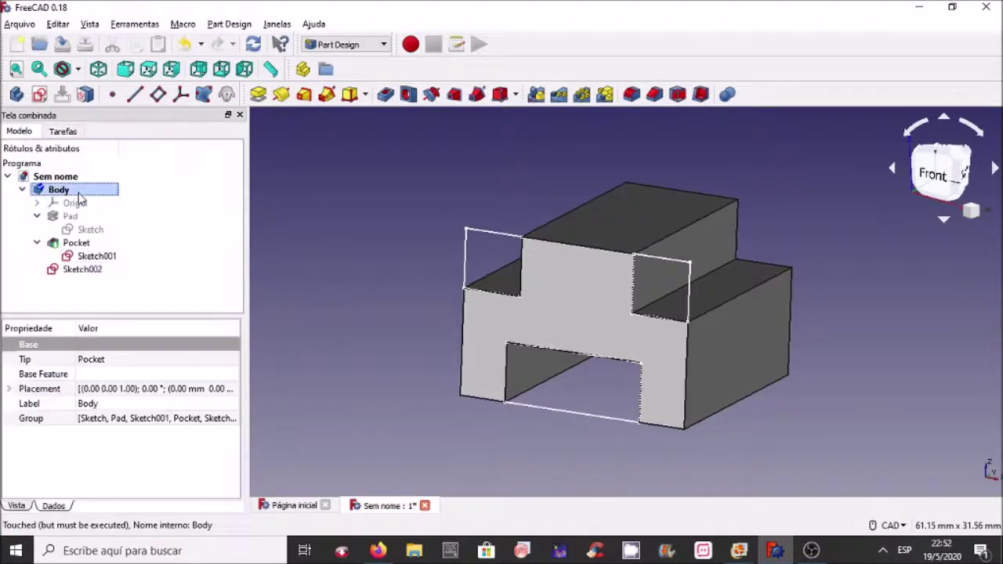
{"action": "double_click", "coordinate": [59, 191]}
{"action": "double_click", "coordinate": [75, 196]}
{"action": "double_click", "coordinate": [93, 268]}
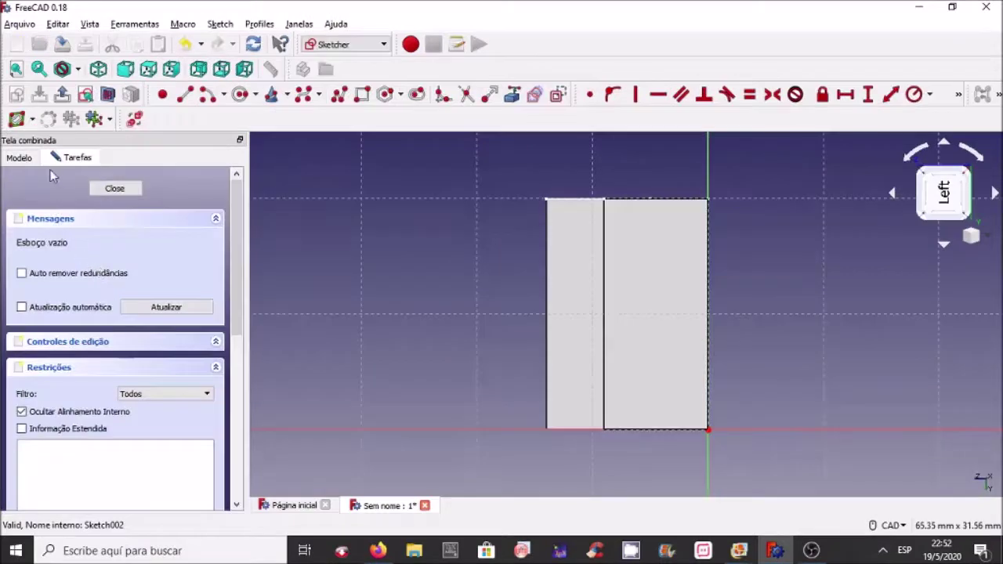
{"action": "left_click", "coordinate": [19, 158]}
{"action": "left_click", "coordinate": [106, 286]}
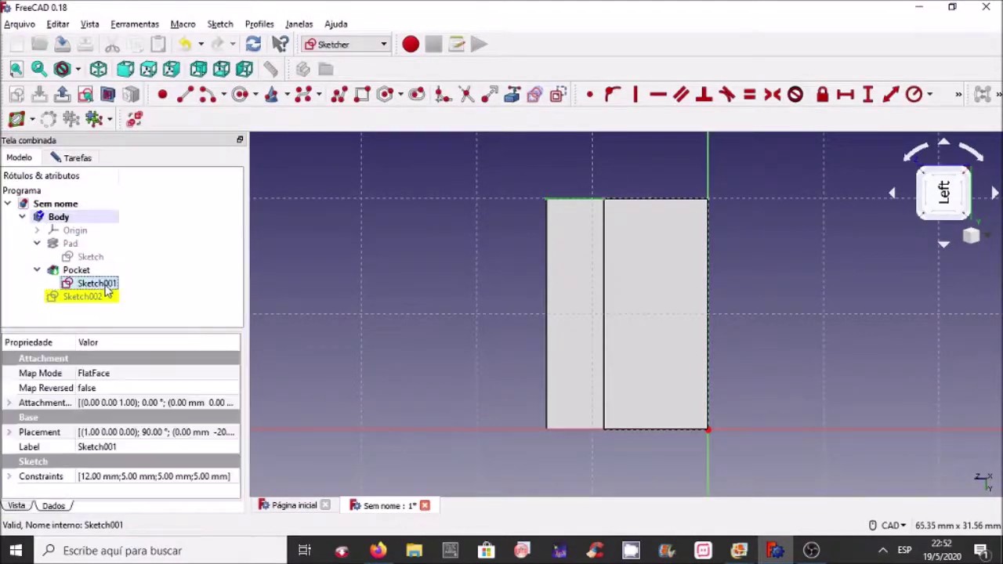
{"action": "double_click", "coordinate": [106, 290]}
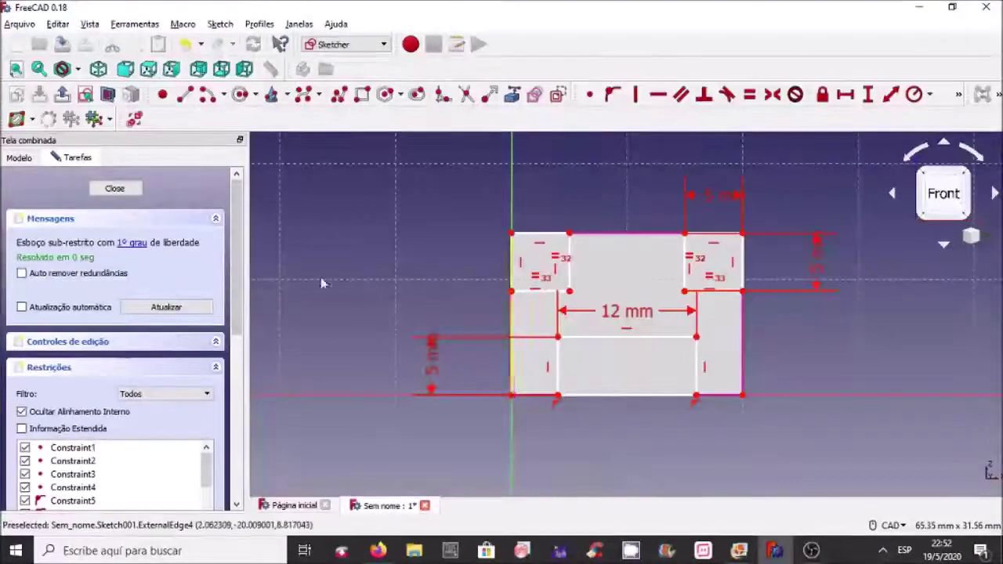
Close the sketch and orbit to view the finished stepped block's right side.
{"action": "left_click", "coordinate": [111, 193]}
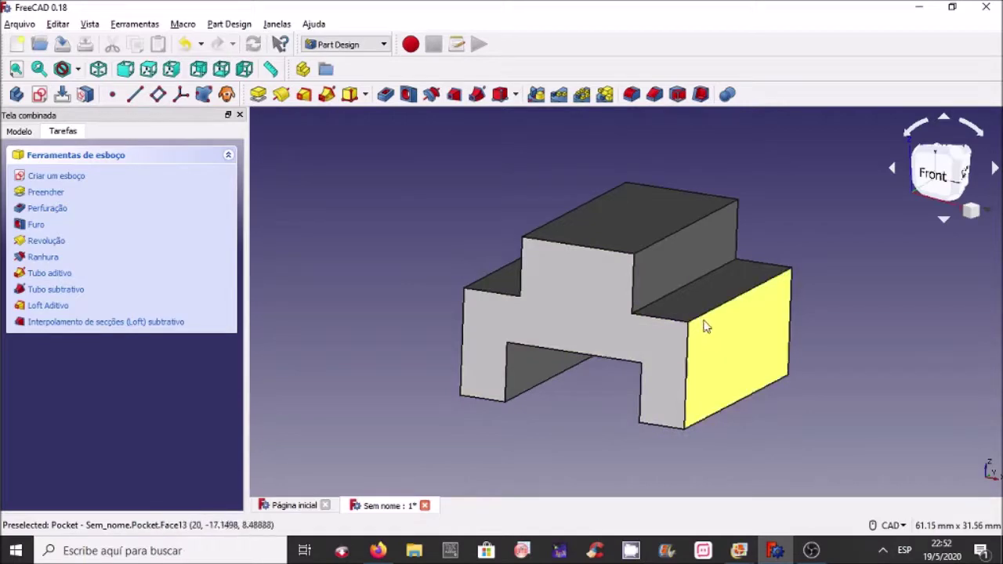
{"action": "mouse_move", "coordinate": [865, 366]}
{"action": "middle_mouse_down"}
{"action": "mouse_move", "coordinate": [721, 399]}
{"action": "mouse_move", "coordinate": [717, 439]}
{"action": "mouse_move", "coordinate": [857, 395]}
{"action": "mouse_move", "coordinate": [780, 353]}
{"action": "mouse_move", "coordinate": [665, 336]}
{"action": "mouse_move", "coordinate": [630, 385]}
{"action": "mouse_move", "coordinate": [795, 405]}
{"action": "mouse_move", "coordinate": [836, 325]}
{"action": "mouse_move", "coordinate": [867, 353]}
{"action": "mouse_move", "coordinate": [838, 359]}
{"action": "middle_mouse_up"}
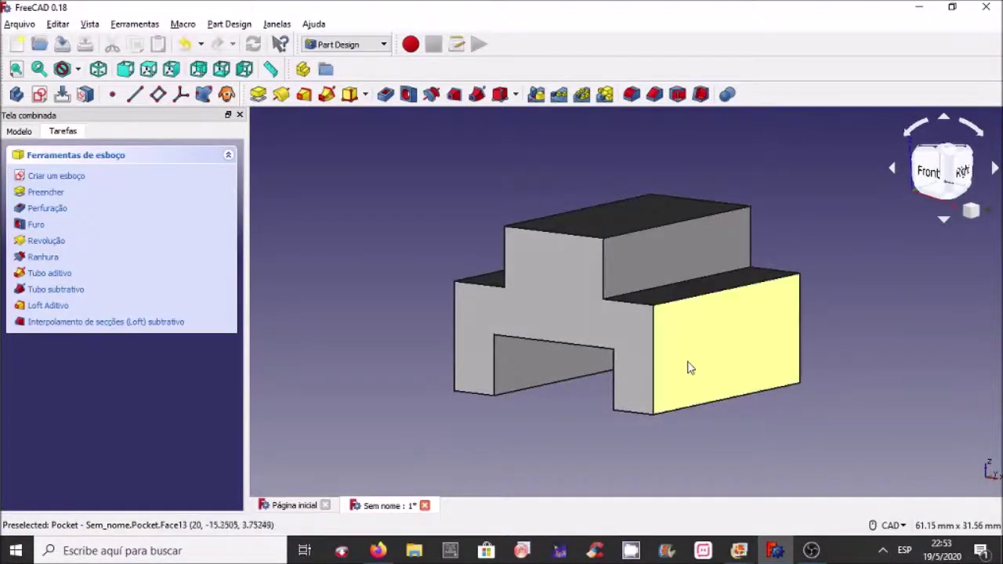
{"action": "left_click", "coordinate": [735, 554]}
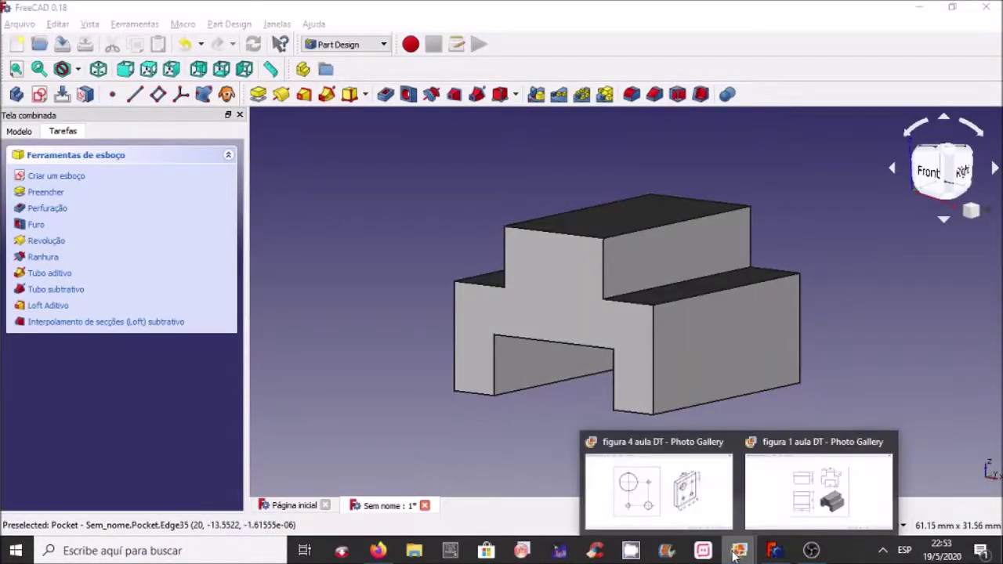
{"action": "left_click", "coordinate": [784, 501]}
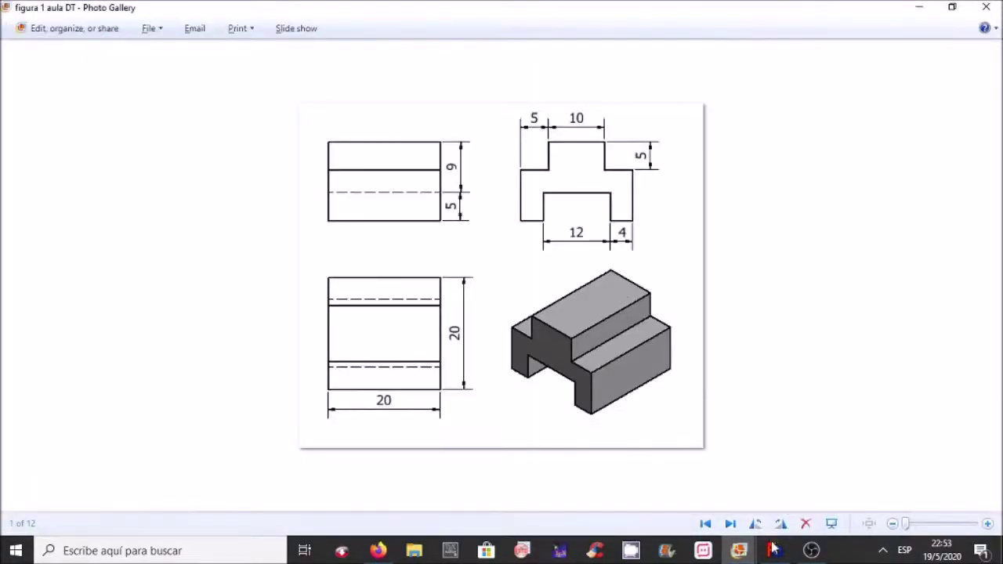
{"action": "left_click", "coordinate": [739, 551]}
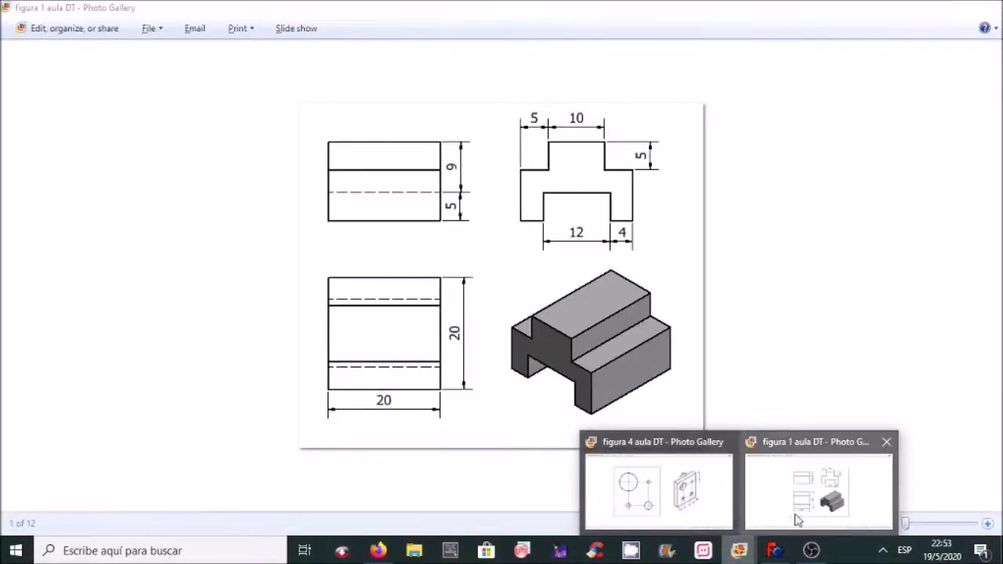
{"action": "left_click", "coordinate": [774, 550]}
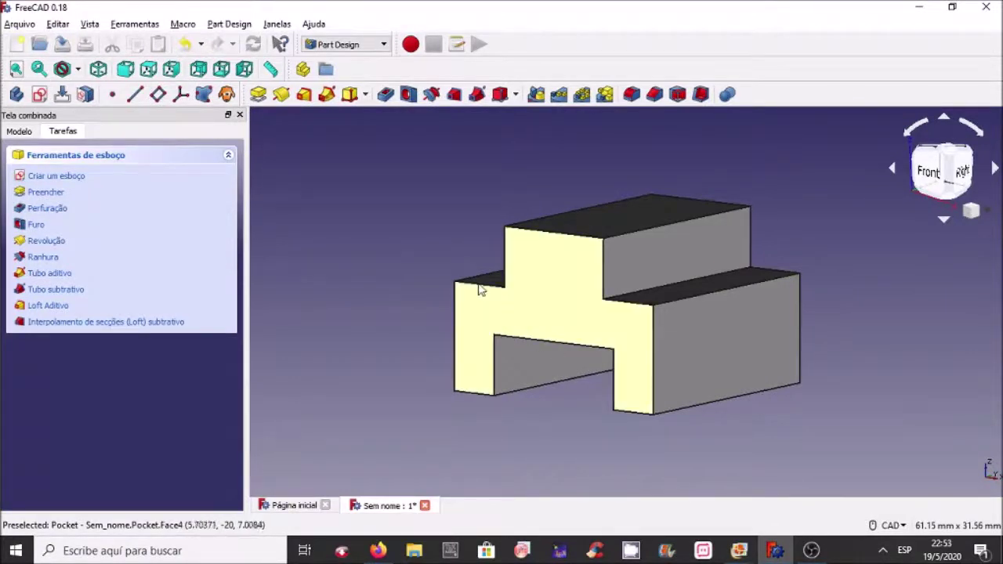
{"action": "left_click", "coordinate": [18, 24]}
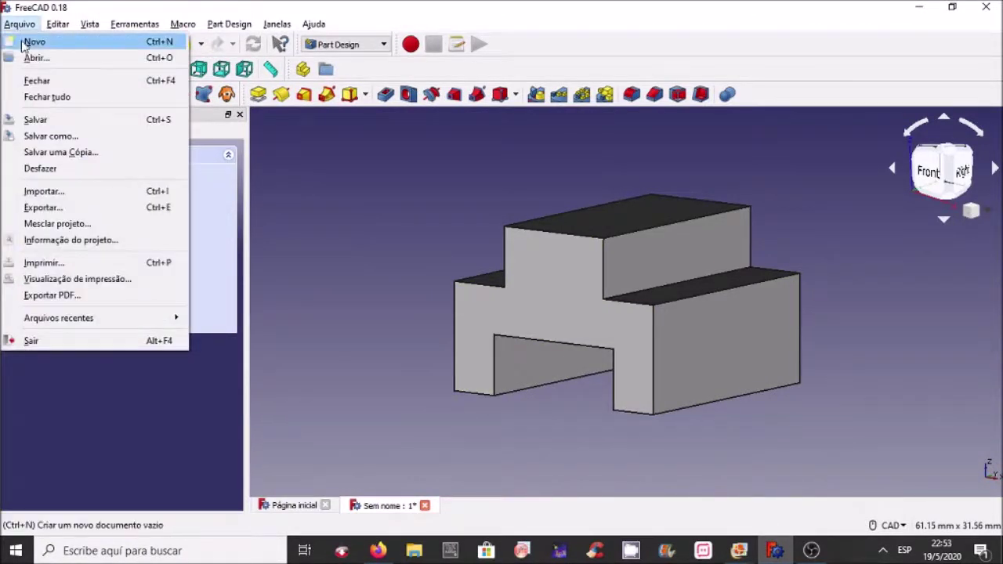
Save the stepped block in Documents as 'exemplo 1 aula desenho tecnico', keeping the FreeCAD FCStd type.
{"action": "left_click", "coordinate": [52, 138]}
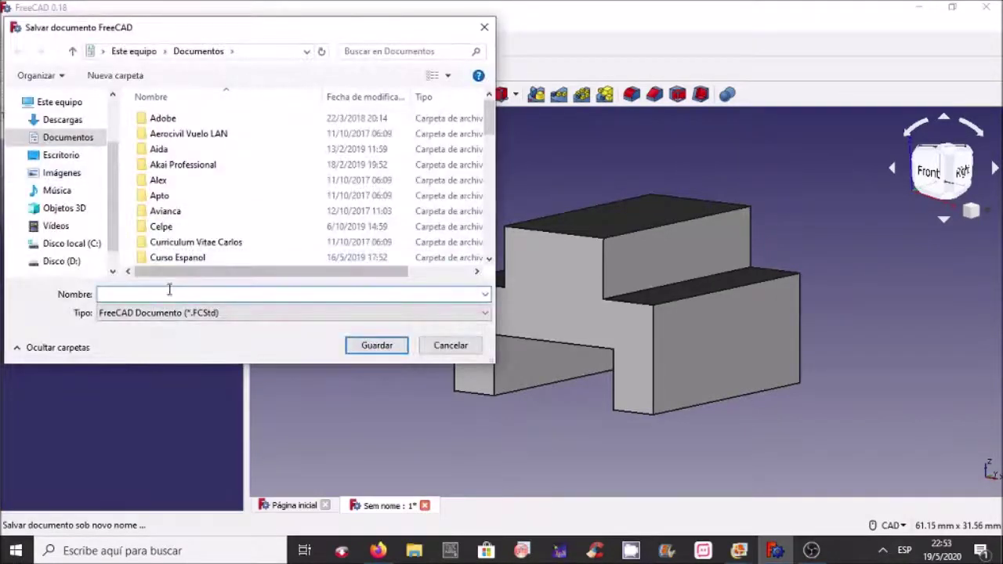
{"action": "type", "text": "ex"}
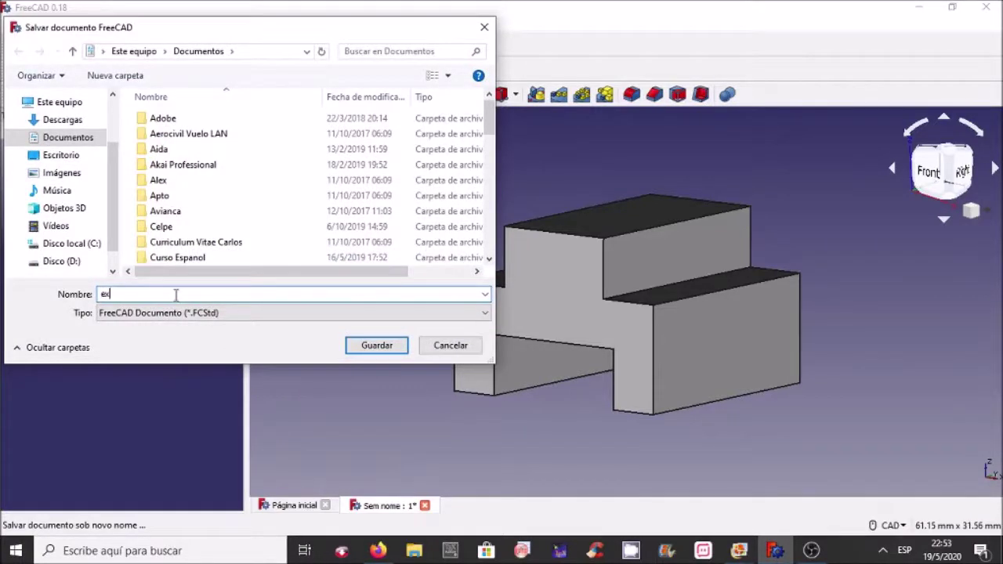
{"action": "type", "text": "e"}
{"action": "type", "text": "a desenho tecnico"}
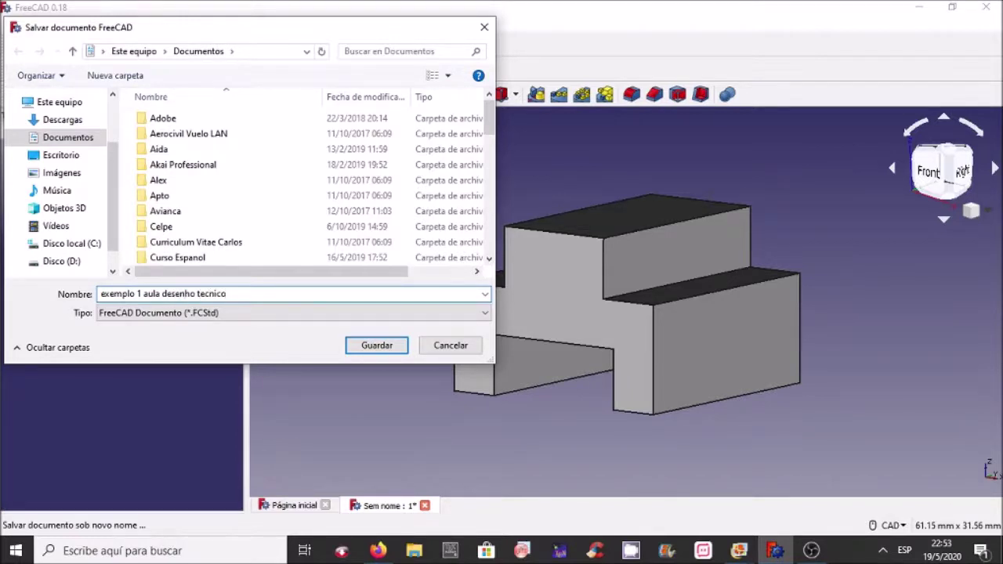
{"action": "left_click", "coordinate": [455, 313]}
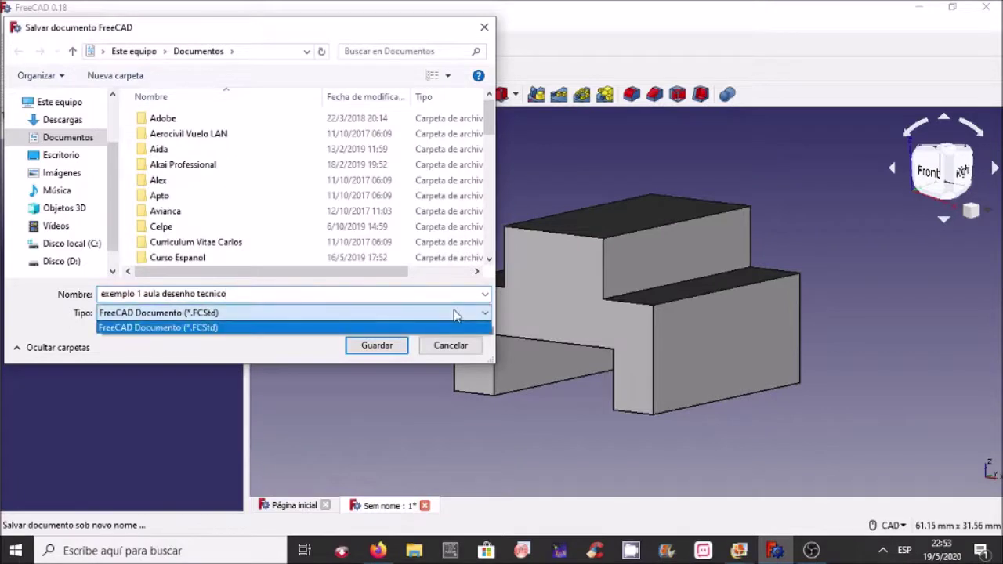
{"action": "left_click", "coordinate": [486, 310]}
{"action": "left_click", "coordinate": [486, 312]}
{"action": "left_click", "coordinate": [288, 347]}
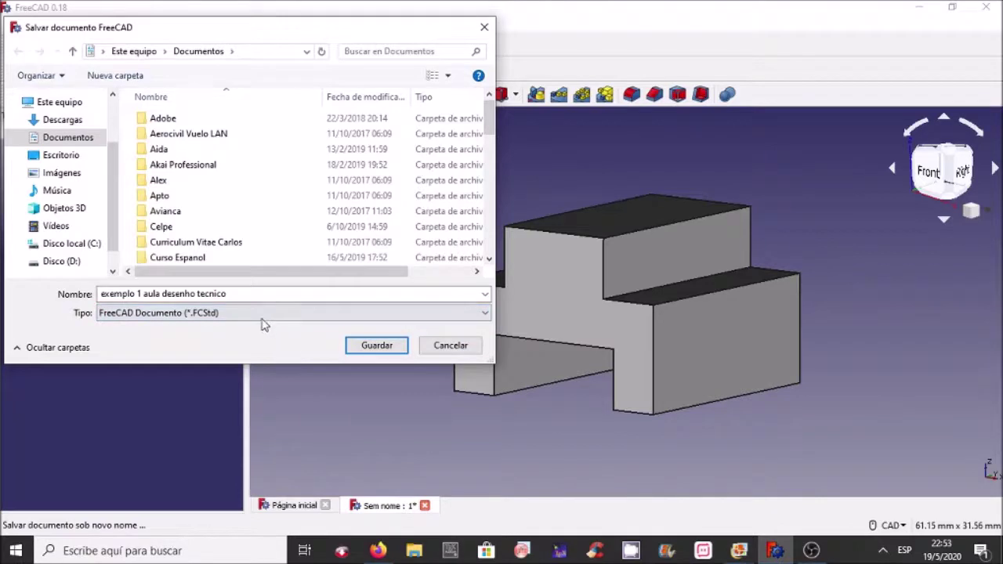
{"action": "left_click", "coordinate": [374, 348]}
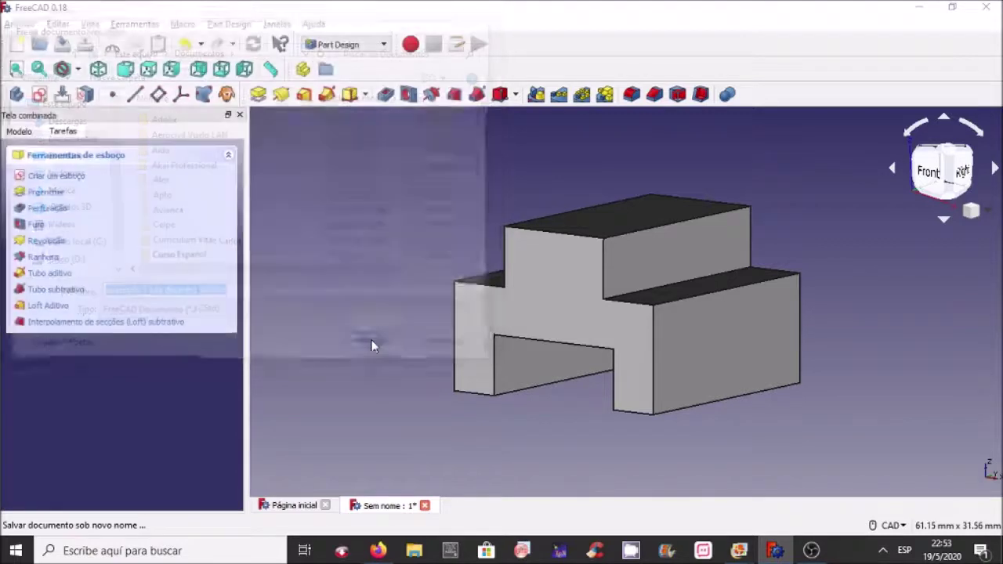
{"action": "left_click", "coordinate": [20, 24]}
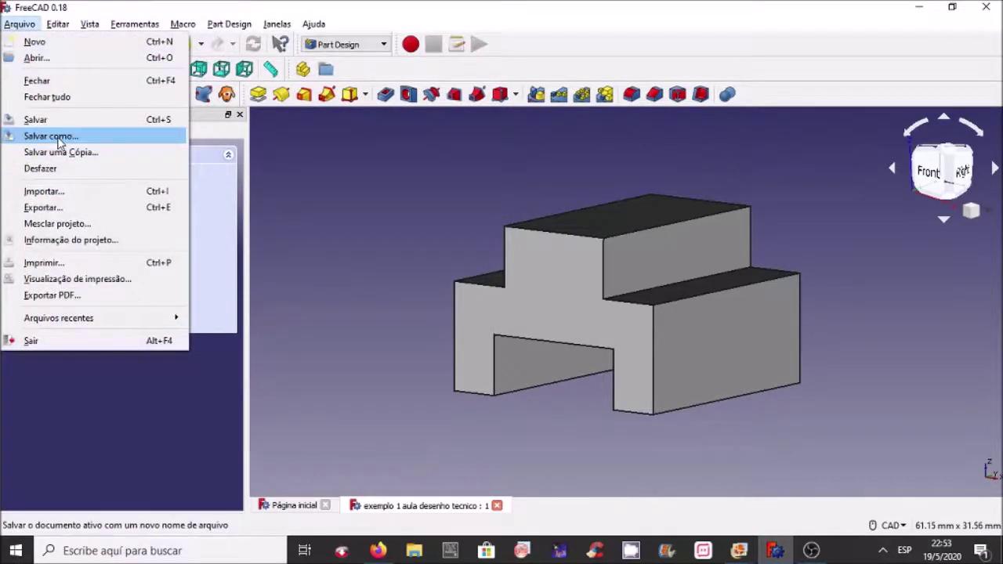
{"action": "left_click", "coordinate": [61, 210]}
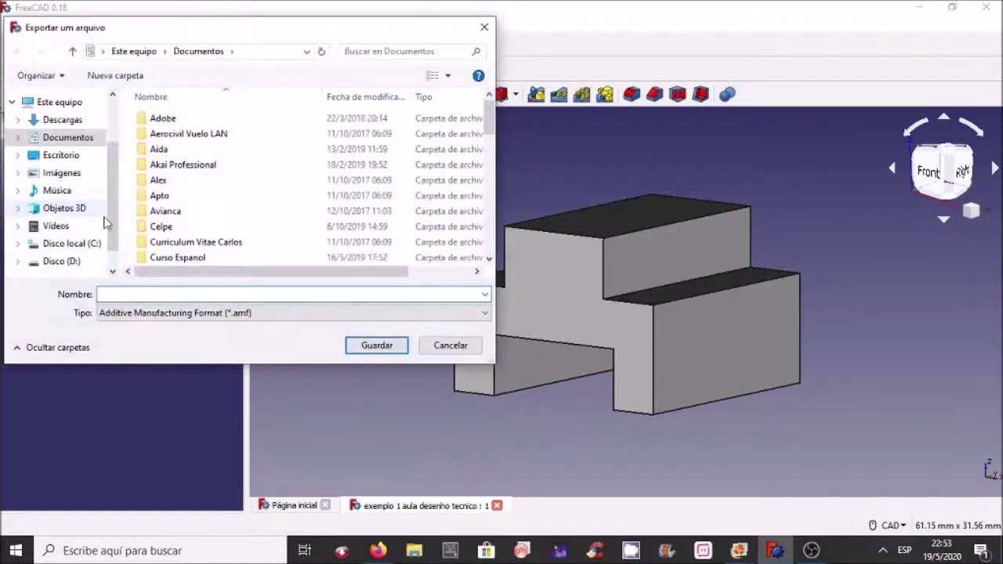
{"action": "left_click", "coordinate": [262, 313]}
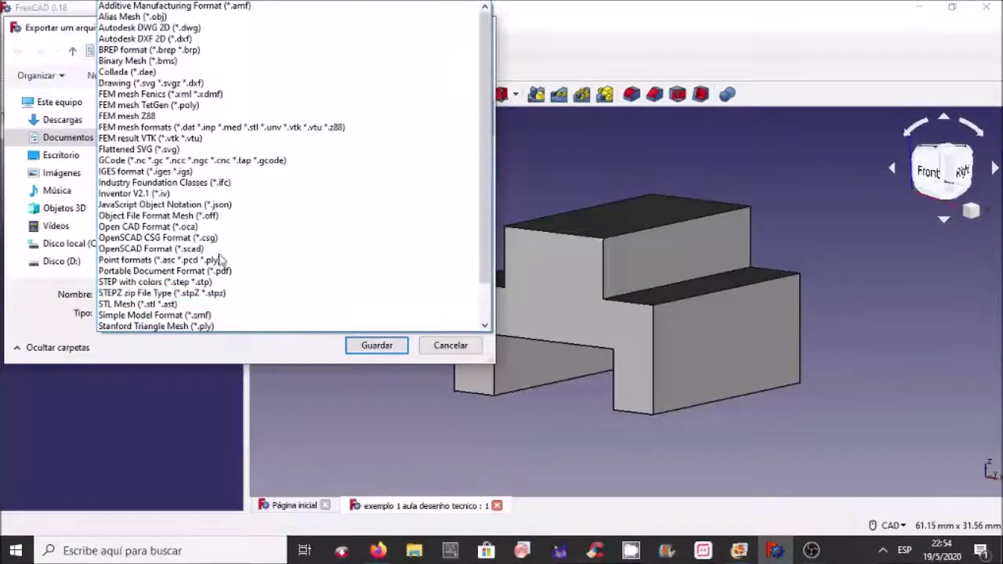
{"action": "scroll", "coordinate": [226, 229], "scroll_direction": "down", "scroll_amount": 1}
{"action": "scroll", "coordinate": [226, 229], "scroll_direction": "down", "scroll_amount": 2}
{"action": "scroll", "coordinate": [226, 229], "scroll_direction": "up", "scroll_amount": 1}
{"action": "scroll", "coordinate": [226, 203], "scroll_direction": "down", "scroll_amount": 1}
{"action": "scroll", "coordinate": [227, 204], "scroll_direction": "up", "scroll_amount": 1}
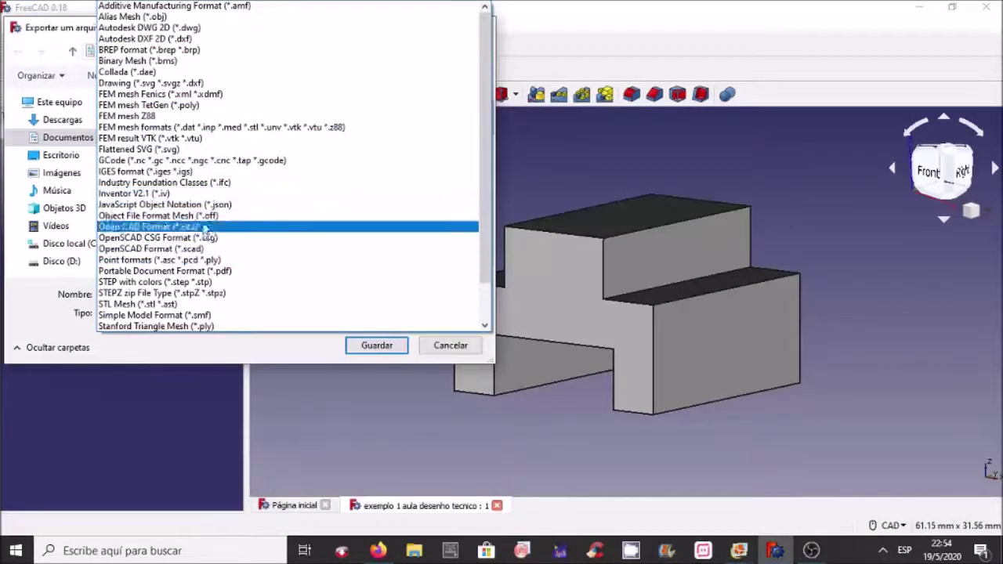
{"action": "scroll", "coordinate": [200, 245], "scroll_direction": "down", "scroll_amount": 1}
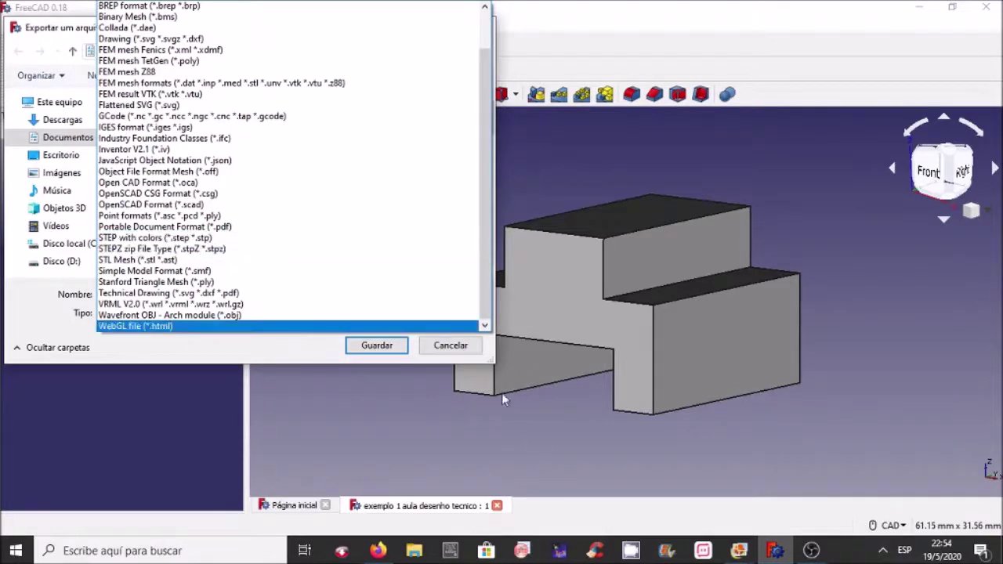
{"action": "left_click", "coordinate": [455, 357]}
{"action": "left_click", "coordinate": [448, 347]}
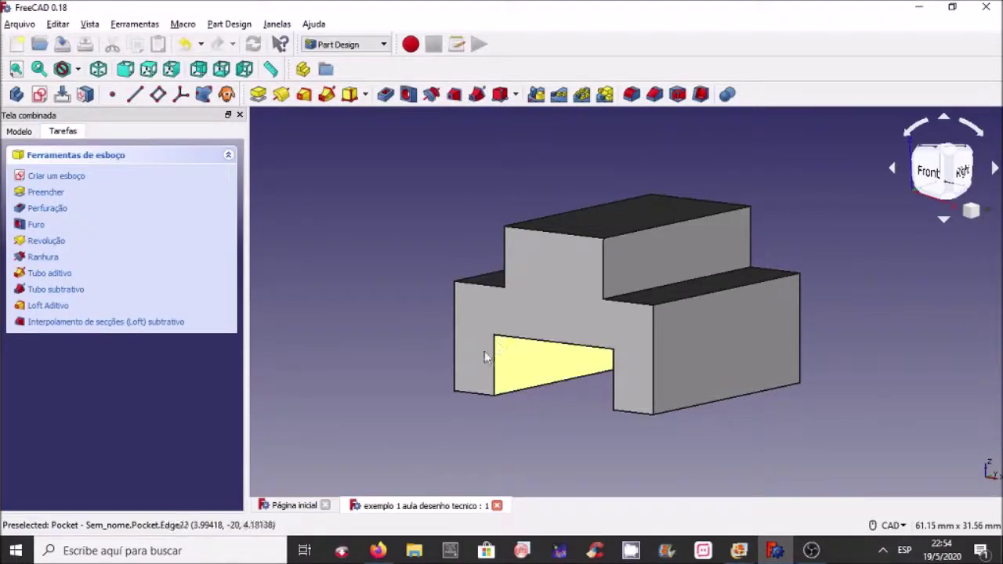
{"action": "mouse_move", "coordinate": [395, 343]}
{"action": "middle_mouse_down"}
{"action": "mouse_move", "coordinate": [416, 381]}
{"action": "mouse_move", "coordinate": [544, 370]}
{"action": "mouse_move", "coordinate": [428, 307]}
{"action": "mouse_move", "coordinate": [410, 341]}
{"action": "middle_mouse_up"}
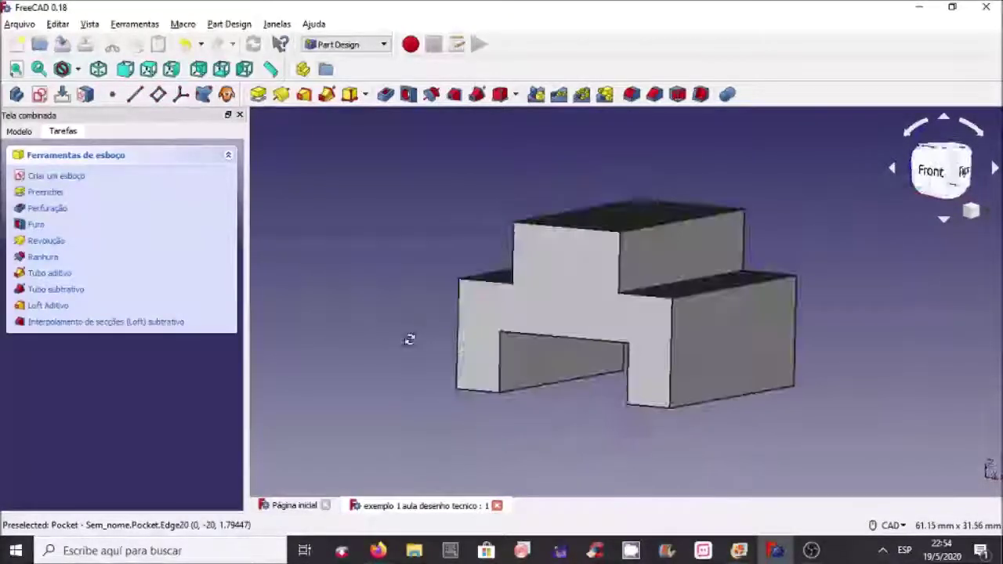